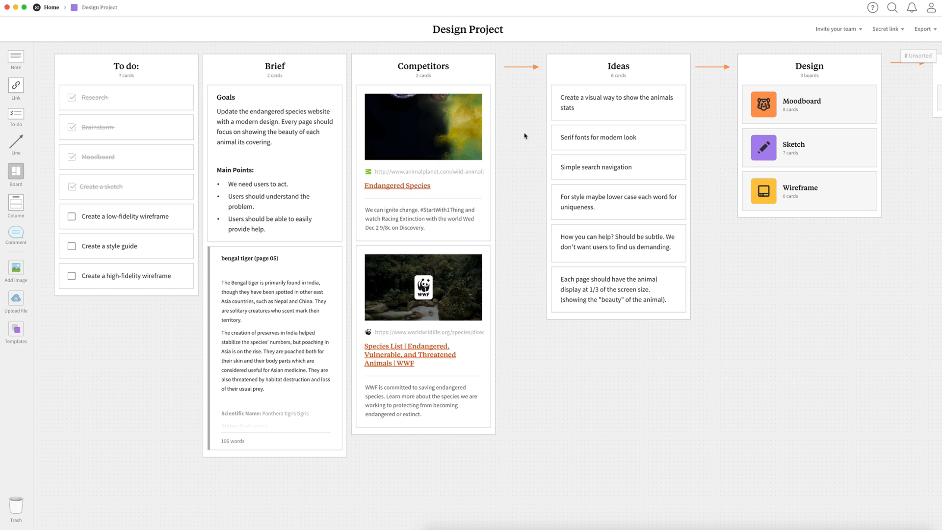
# Review the Moodboard board of the Design Project, return to the project, and open the Sketch board.
pyautogui.hscroll(10, 524, 135)
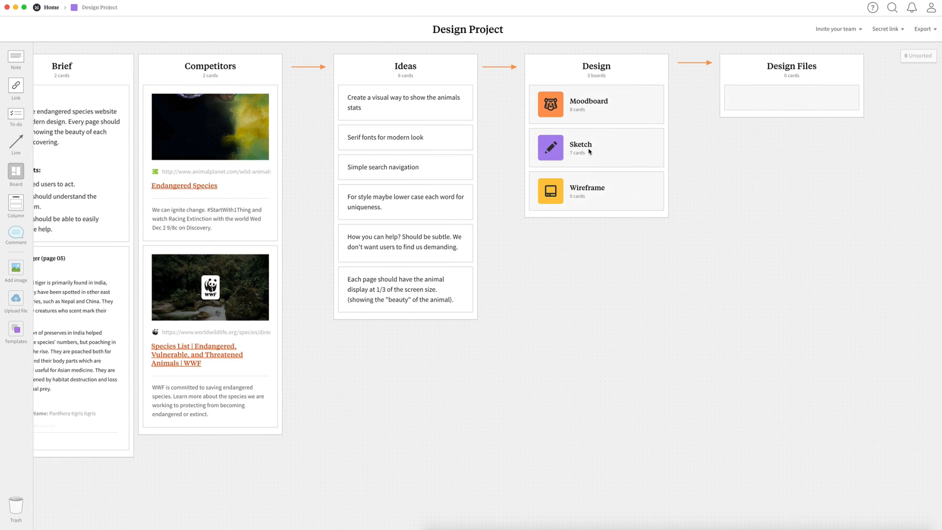
pyautogui.click(519, 112)
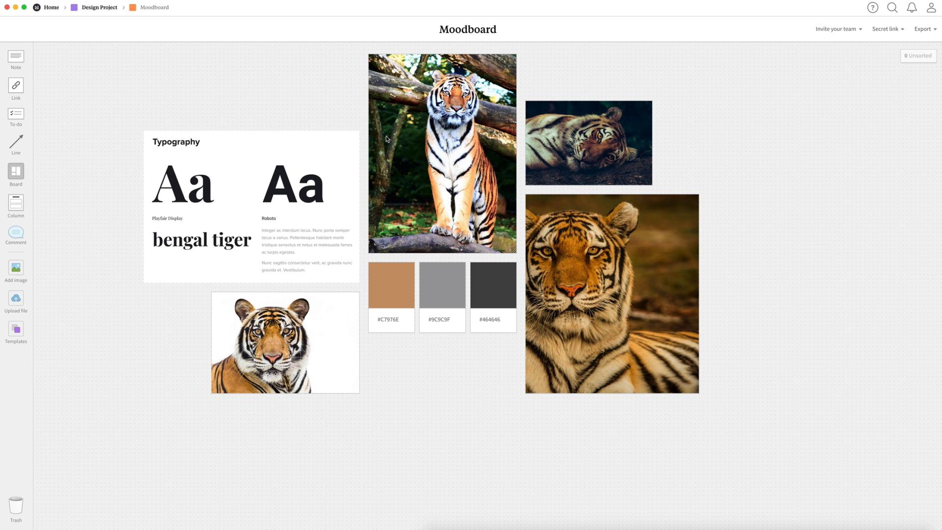
pyautogui.click(98, 8)
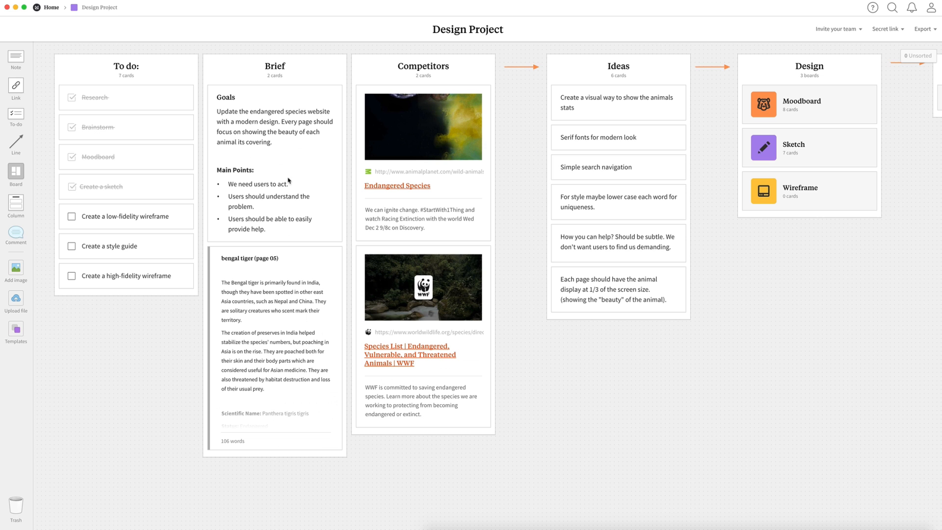
pyautogui.click(766, 158)
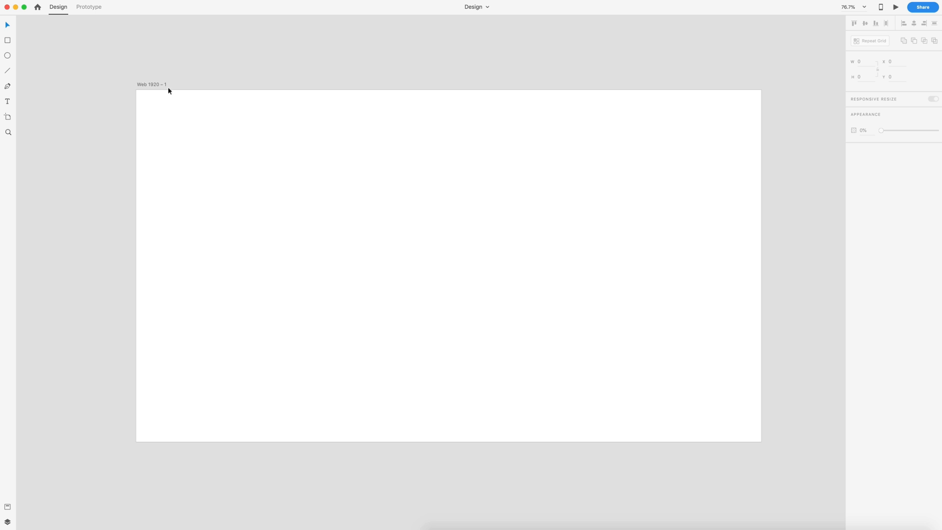
# In Adobe XD, turn on the 12-column layout grid for the Web 1920 artboard and make its column colour more transparent.
pyautogui.click(142, 84)
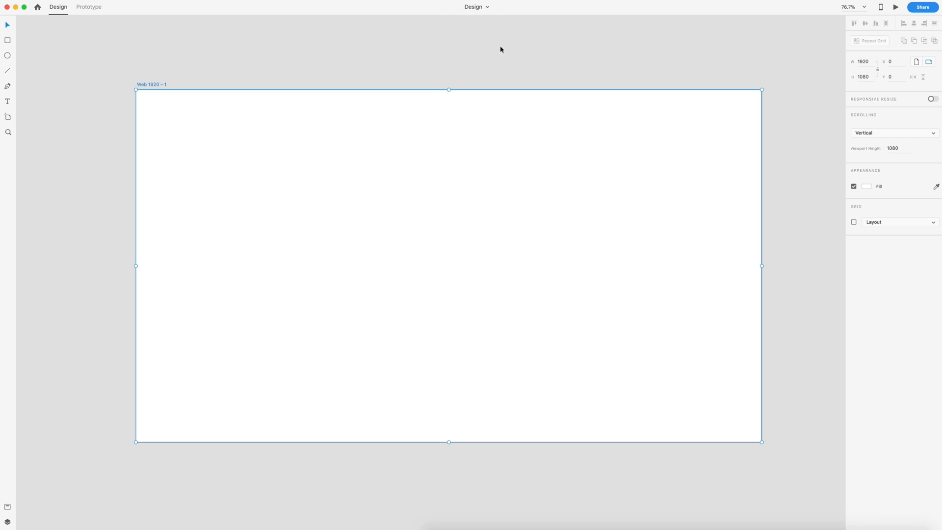
pyautogui.click(854, 222)
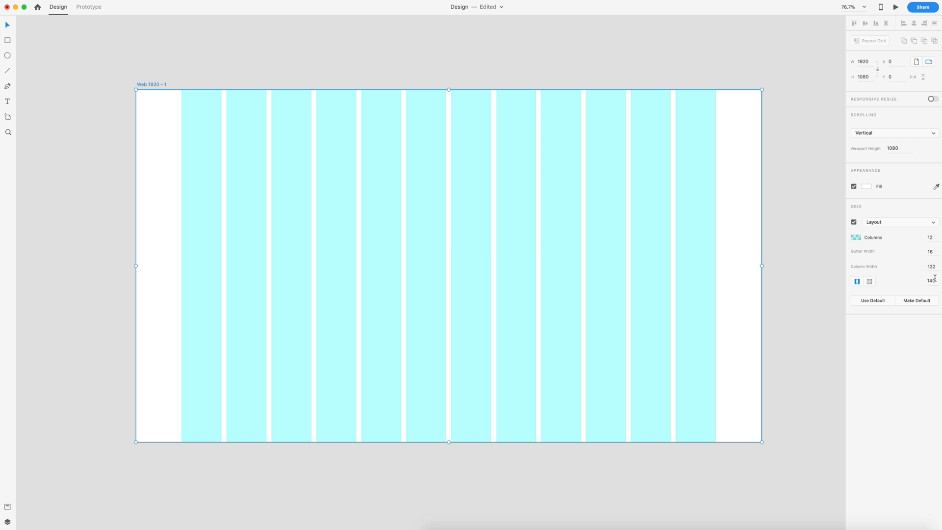
pyautogui.click(856, 237)
pyautogui.moveTo(839, 247); pyautogui.dragTo(838, 253)
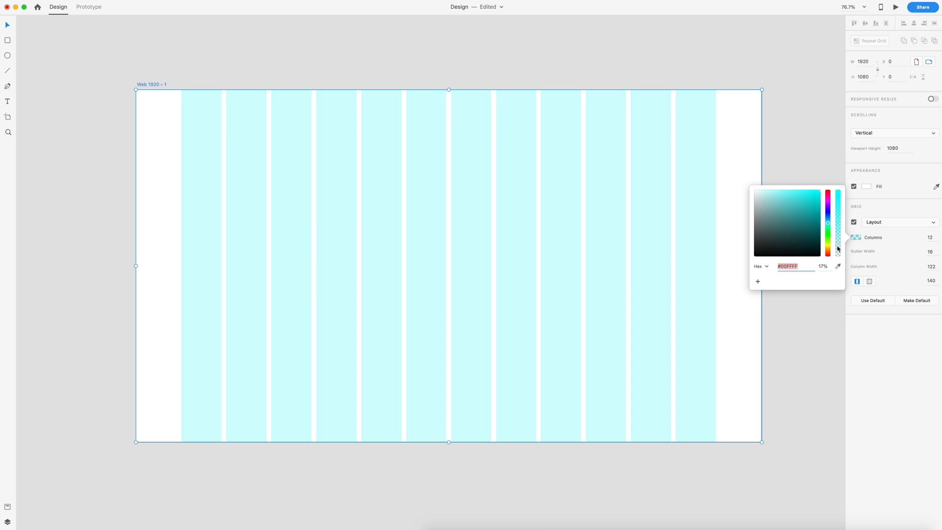
pyautogui.click(810, 139)
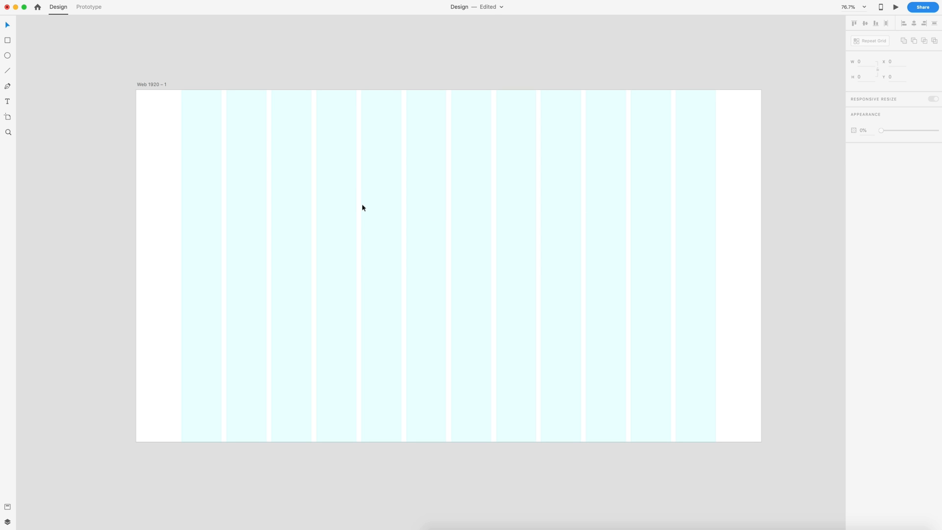
# Draw a 260 × 34 rectangle across the first two grid columns at X 140, Y 40.
pyautogui.hscroll(-1, 362, 207)
pyautogui.press('r')
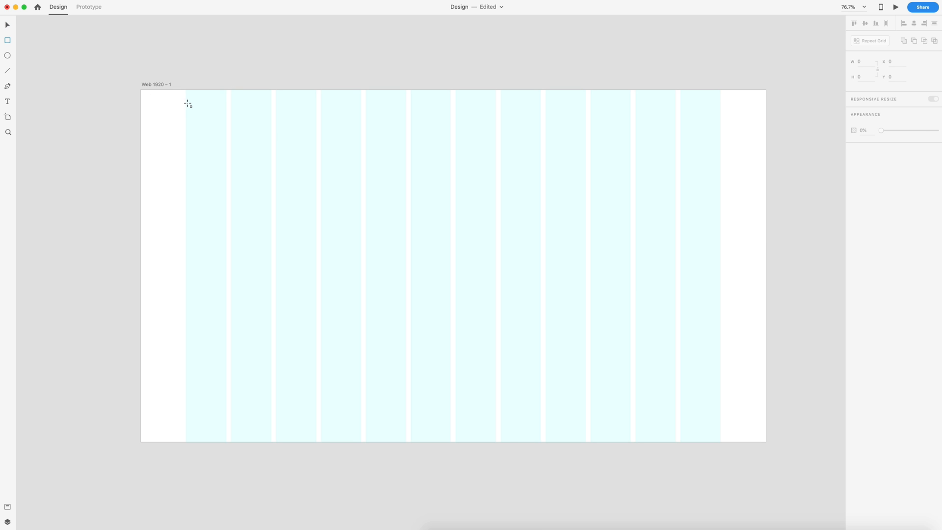
pyautogui.moveTo(187, 103); pyautogui.dragTo(270, 115)
pyautogui.press('v')
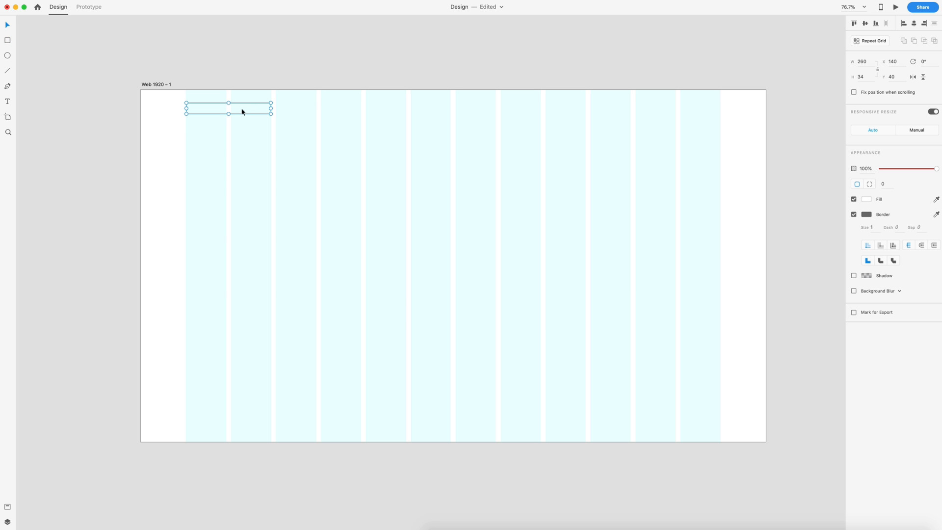
pyautogui.scroll(5, 204, 110)
pyautogui.hscroll(-2, 211, 109)
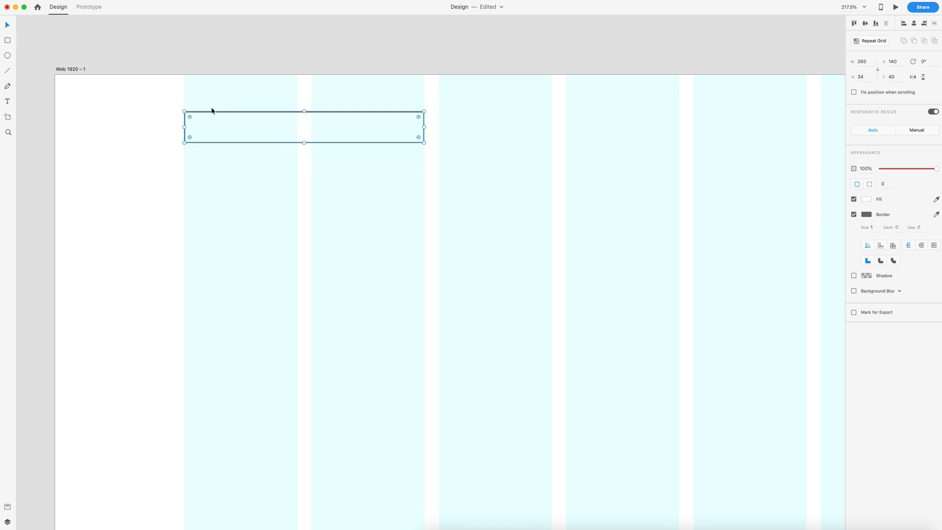
# Remove the rectangle's border, fill it with the border's dark grey, and round its corners fully into a pill.
pyautogui.click(854, 214)
pyautogui.click(936, 199)
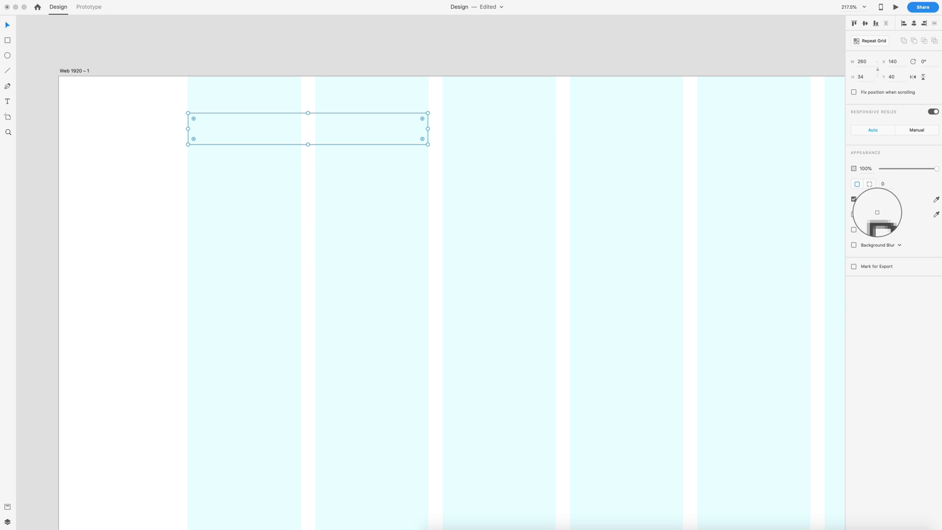
pyautogui.click(867, 214)
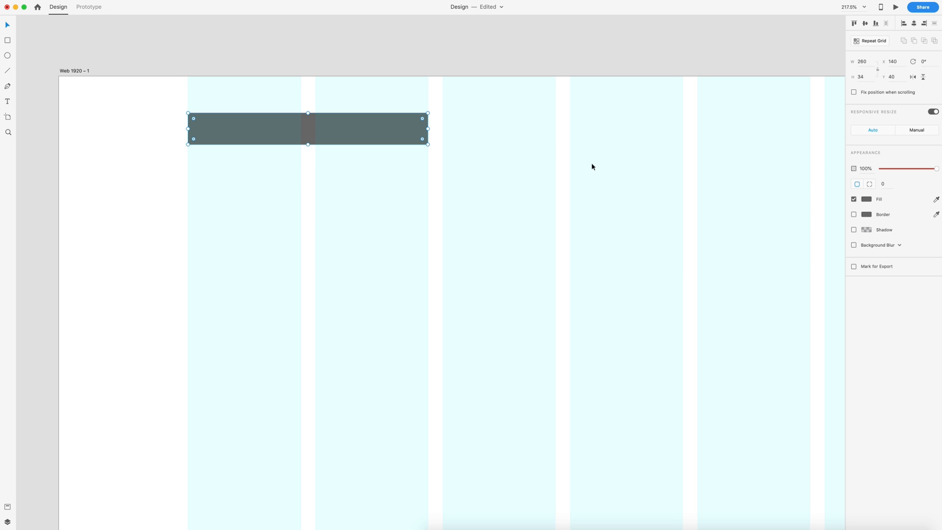
pyautogui.moveTo(421, 119); pyautogui.dragTo(367, 136)
pyautogui.click(483, 164)
pyautogui.scroll(-5, 481, 164)
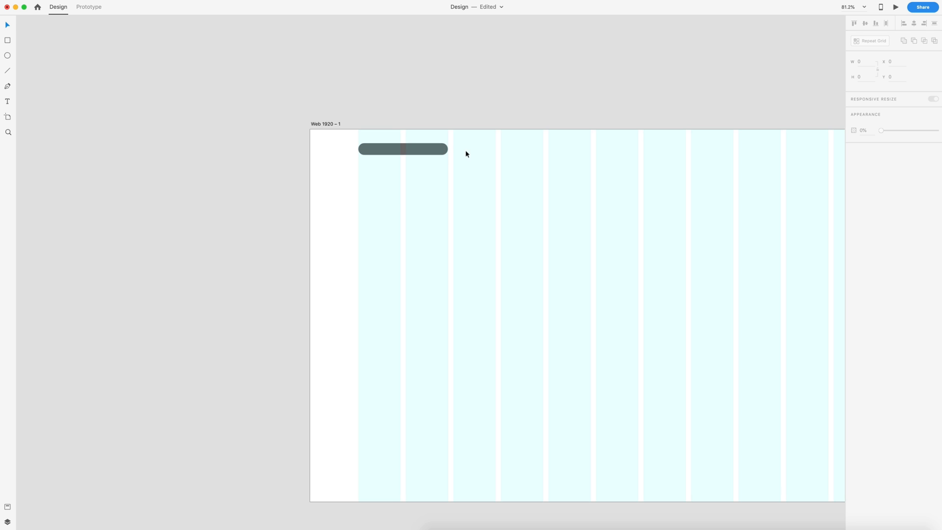
# Duplicate the header pill onto the last two grid columns and shorten the copy to a small pill ending at the last column's right edge.
pyautogui.scroll(-2, 467, 151)
pyautogui.press('super+shift+apostrophe')
pyautogui.hscroll(4, 497, 143)
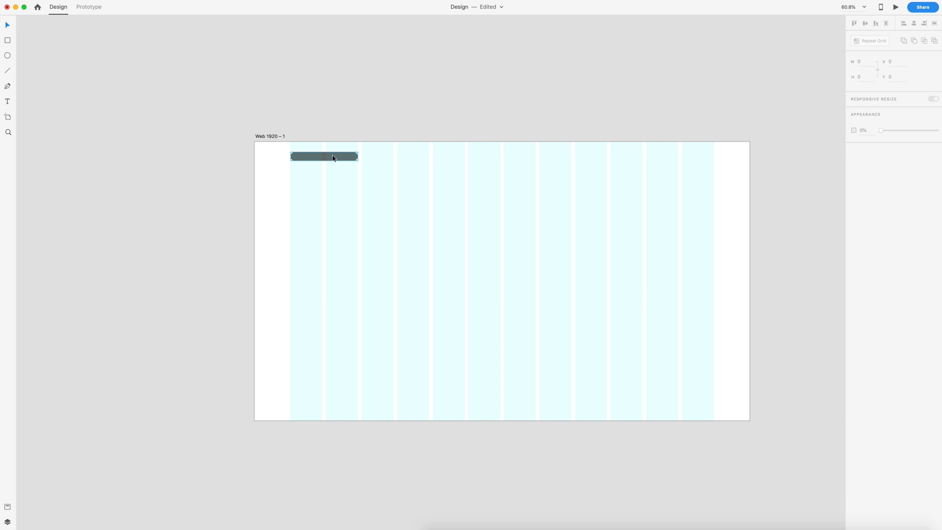
pyautogui.moveTo(323, 158); pyautogui.dragTo(679, 160)
pyautogui.scroll(5, 726, 159)
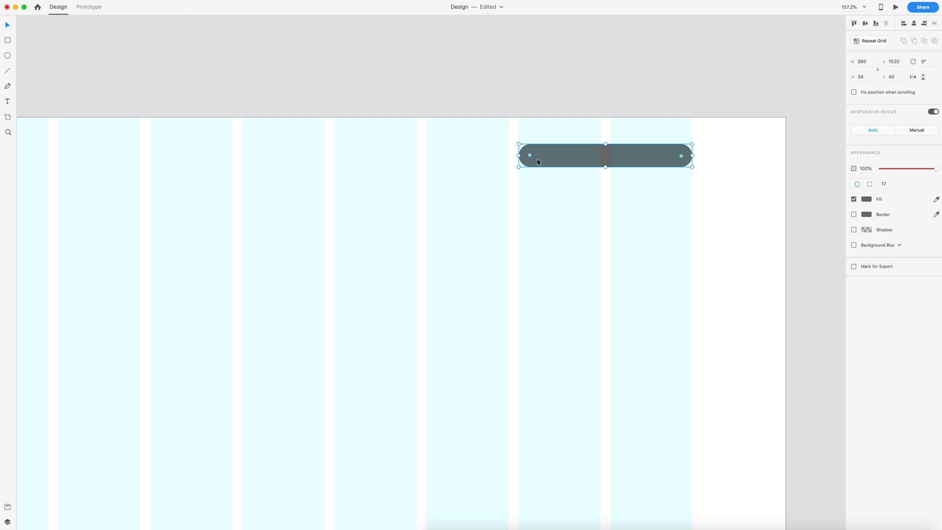
pyautogui.moveTo(519, 156); pyautogui.dragTo(662, 156)
pyautogui.click(625, 171)
pyautogui.scroll(-5, 599, 191)
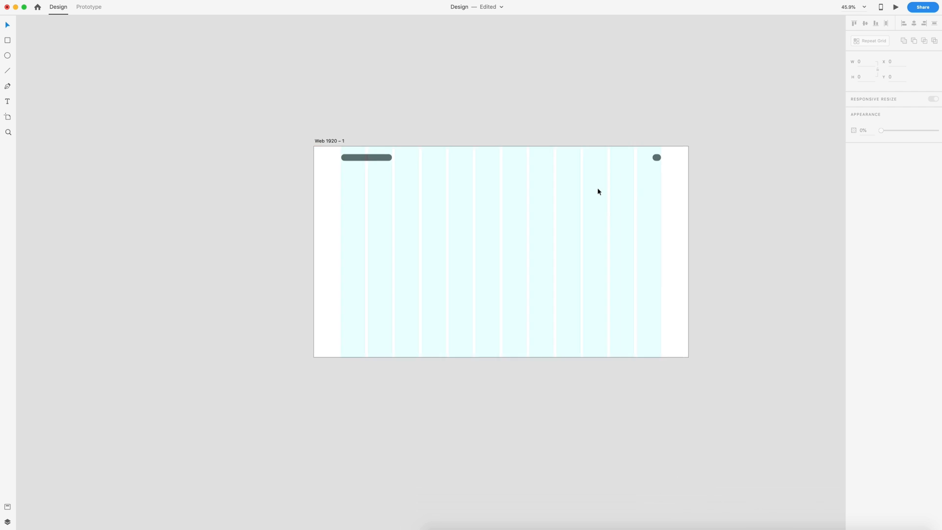
# Draw an 812 × 934 rectangle over the first six grid columns at X 140, Y 146, down to the artboard's bottom edge.
pyautogui.scroll(2, 598, 192)
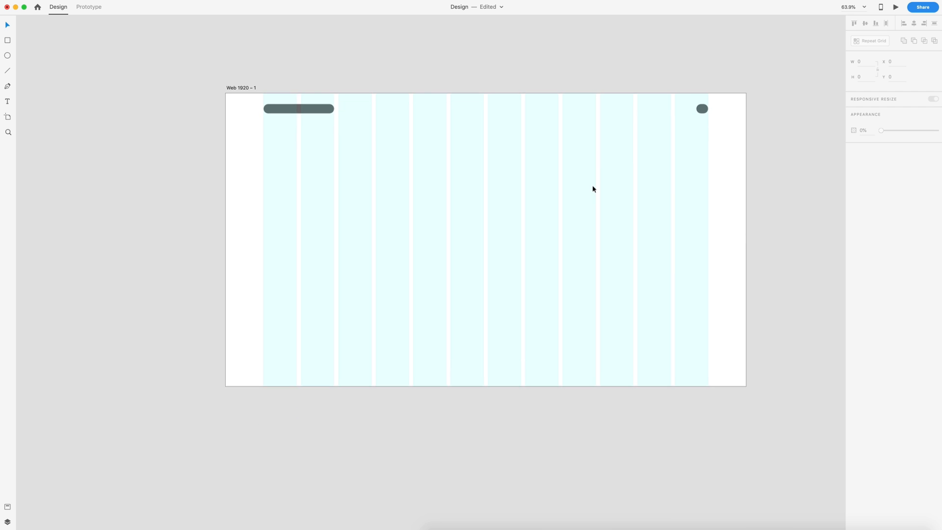
pyautogui.scroll(1, 593, 187)
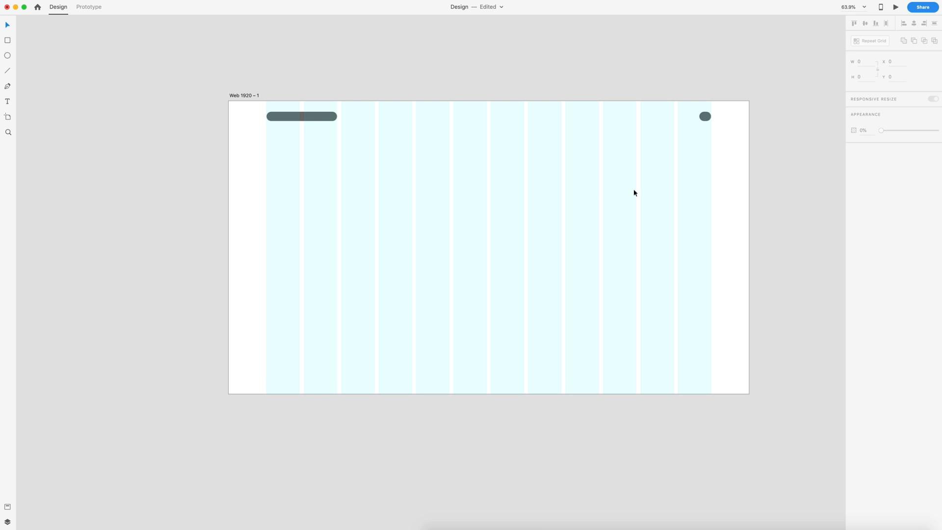
pyautogui.scroll(1, 511, 197)
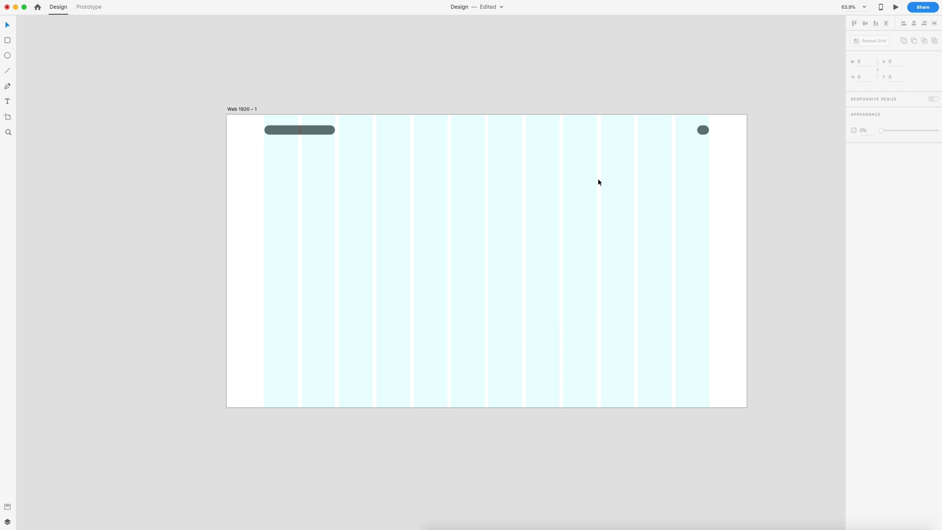
pyautogui.scroll(1, 417, 240)
pyautogui.click(8, 41)
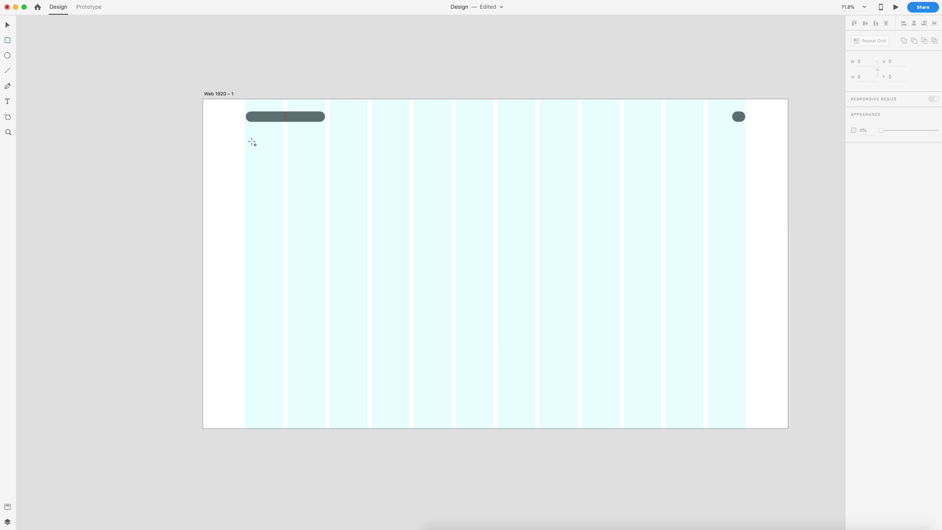
pyautogui.moveTo(246, 144)
pyautogui.mouseDown()
pyautogui.moveTo(477, 435)
pyautogui.moveTo(497, 431)
pyautogui.mouseUp()
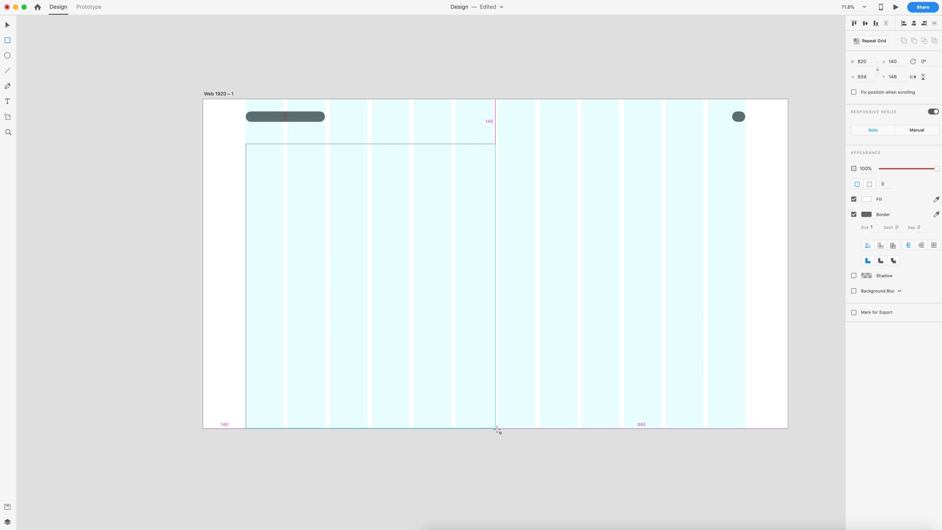
pyautogui.moveTo(496, 430); pyautogui.dragTo(492, 430)
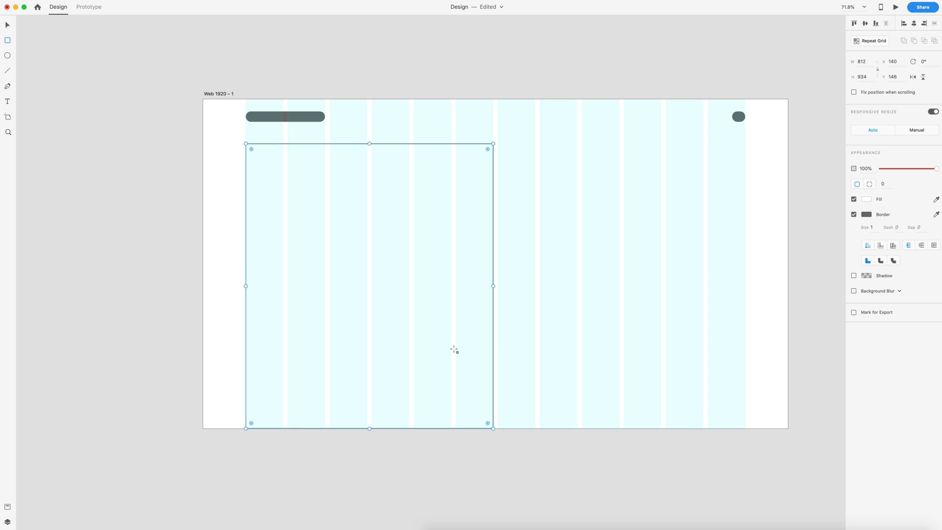
# Fill the large rectangle with the border's dark grey, remove its border, and lower its opacity to a pale tint.
pyautogui.click(937, 199)
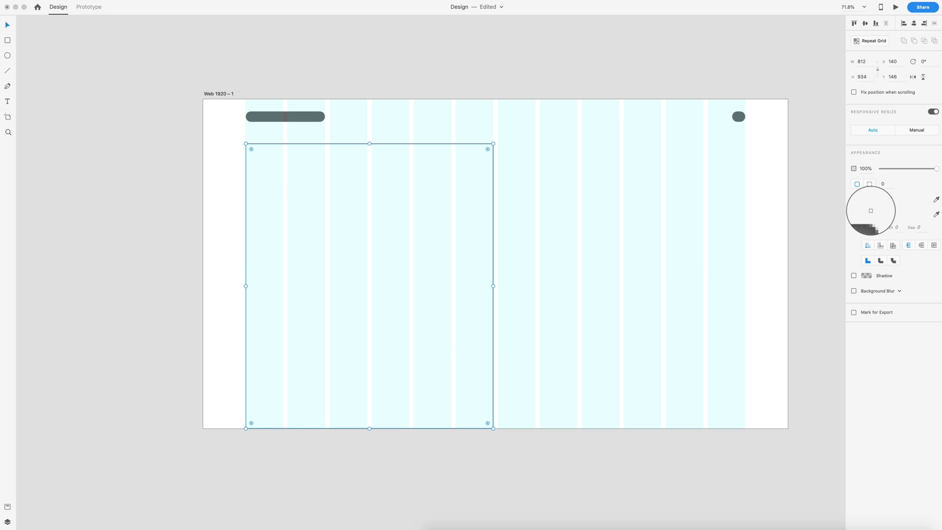
pyautogui.click(867, 216)
pyautogui.click(853, 214)
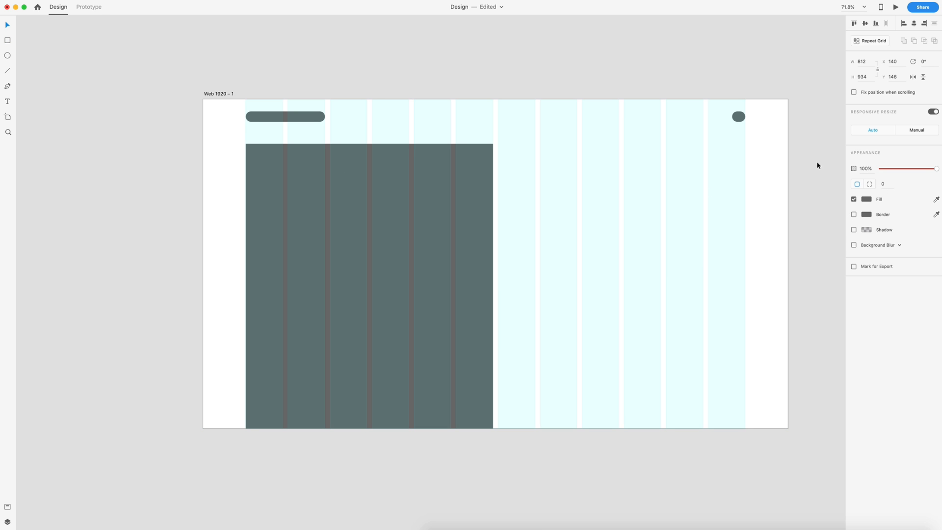
pyautogui.moveTo(922, 168); pyautogui.dragTo(889, 171)
pyautogui.click(624, 197)
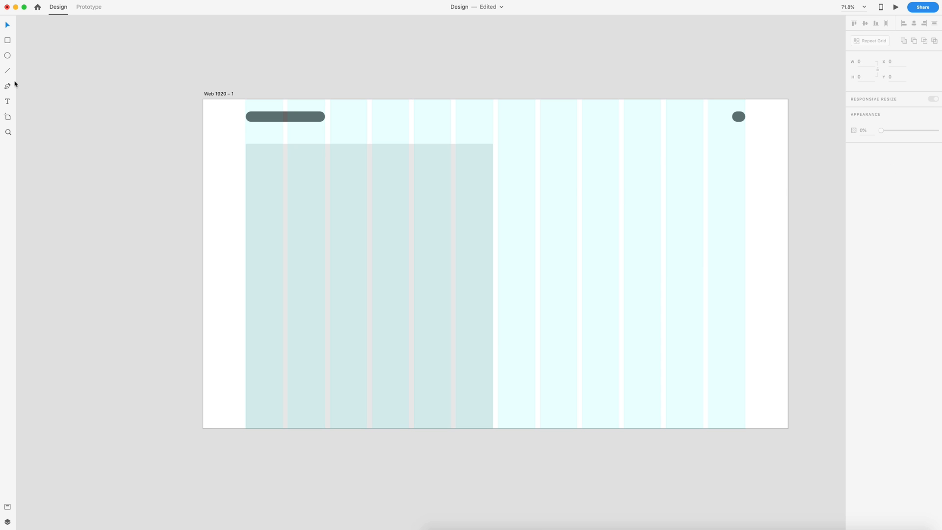
# Draw two crossing diagonal lines between opposite corners of the large rectangle to mark it as an image placeholder.
pyautogui.moveTo(246, 144); pyautogui.dragTo(494, 428)
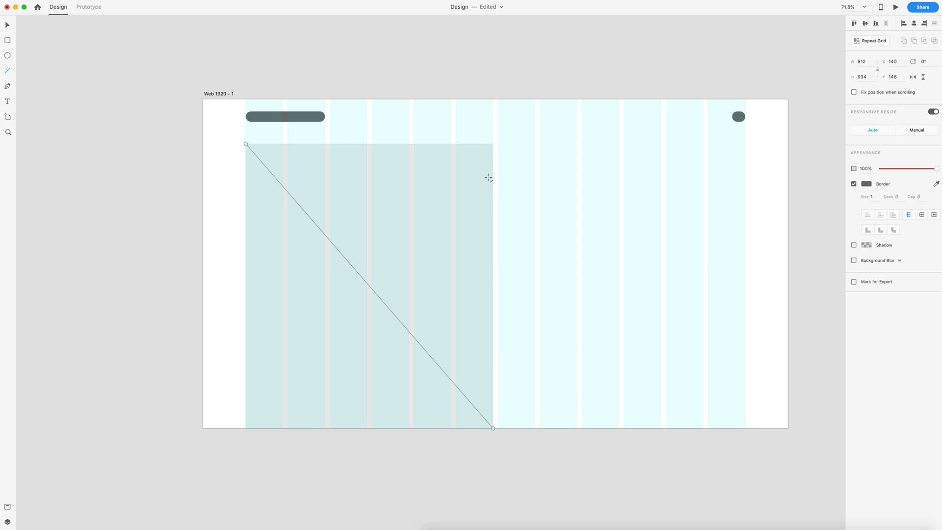
pyautogui.moveTo(493, 145)
pyautogui.mouseDown()
pyautogui.moveTo(269, 361)
pyautogui.moveTo(246, 428)
pyautogui.mouseUp()
pyautogui.press('Escape')
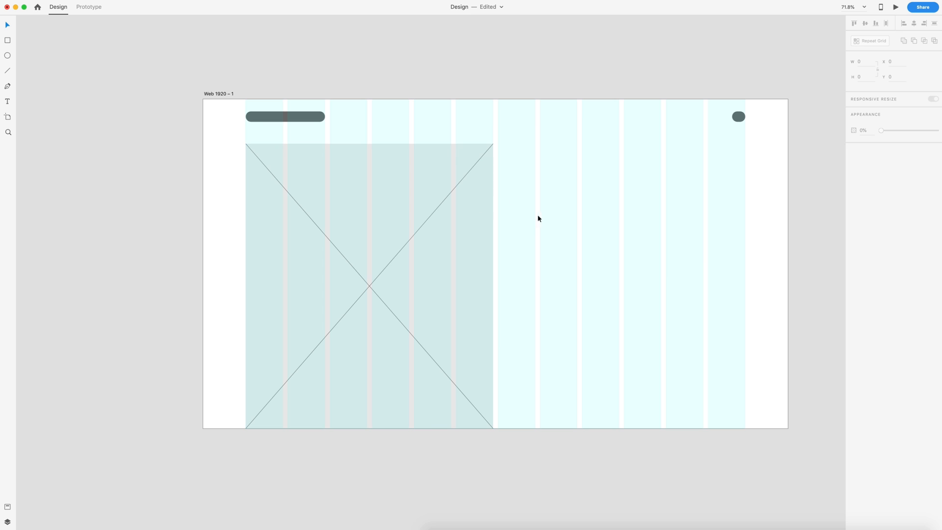
# Copy the long header pill beside the image placeholder and enlarge it to a 398 × 65 heading bar at X 968, Y 318.
pyautogui.moveTo(260, 120); pyautogui.dragTo(553, 227)
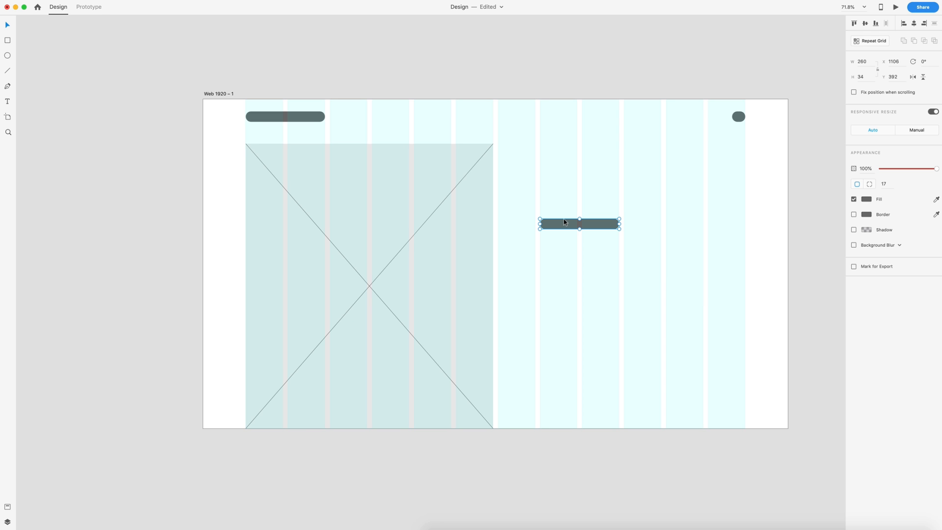
pyautogui.moveTo(569, 227); pyautogui.dragTo(619, 195)
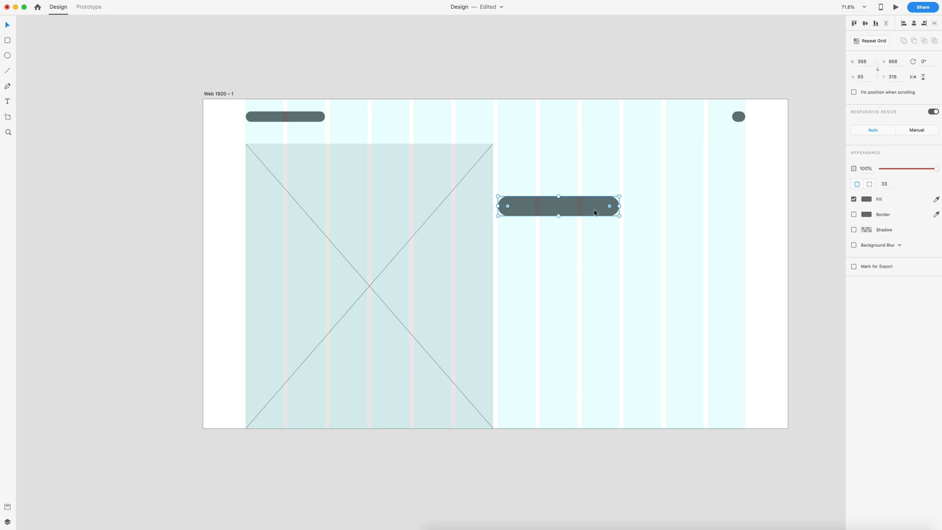
# Add placeholder text beneath the heading bar: two groups of three thin rounded bars at heading width, followed by one shorter bar.
pyautogui.moveTo(586, 211); pyautogui.dragTo(579, 270)
pyautogui.moveTo(619, 299); pyautogui.dragTo(543, 339)
pyautogui.moveTo(620, 338); pyautogui.dragTo(572, 339)
pyautogui.click(665, 342)
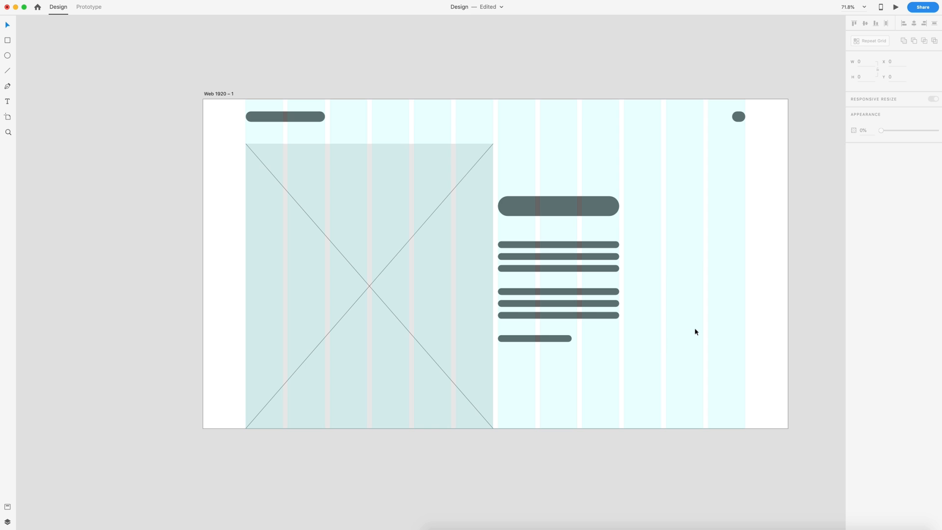
# Draw an 87 × 87 square at X 140, Y 942 over the image placeholder, filled dark grey without a border.
pyautogui.scroll(-3, 694, 327)
pyautogui.scroll(2, 694, 328)
pyautogui.scroll(-2, 694, 331)
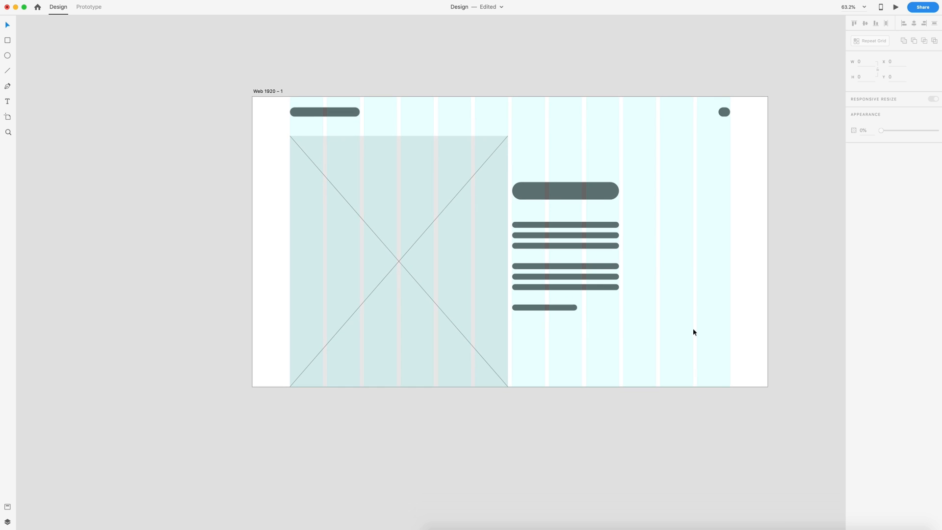
pyautogui.click(8, 40)
pyautogui.moveTo(293, 345)
pyautogui.mouseDown()
pyautogui.moveTo(314, 372)
pyautogui.moveTo(309, 323)
pyautogui.moveTo(298, 332)
pyautogui.mouseUp()
pyautogui.scroll(5, 309, 375)
pyautogui.click(936, 199)
pyautogui.click(862, 212)
pyautogui.click(854, 215)
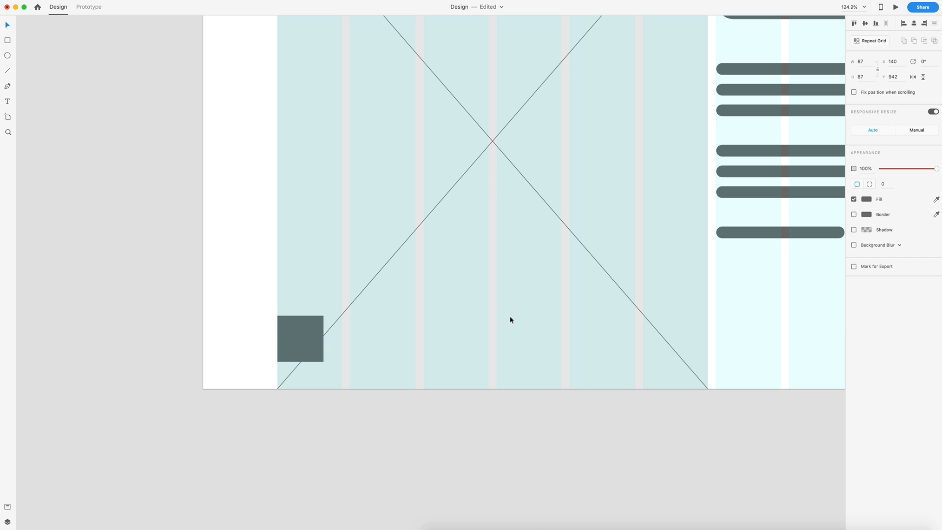
# Duplicate the dark square at the same height to X 1693, aligned with the last grid column's right edge.
pyautogui.scroll(-5, 587, 298)
pyautogui.hscroll(5, 357, 347)
pyautogui.moveTo(190, 336); pyautogui.dragTo(702, 328)
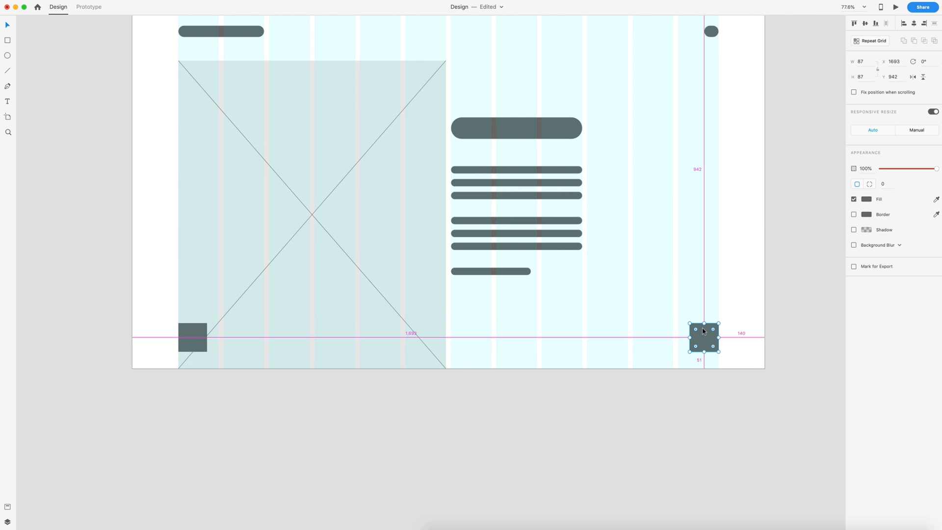
pyautogui.click(725, 252)
pyautogui.scroll(-1, 725, 253)
pyautogui.scroll(5, 724, 256)
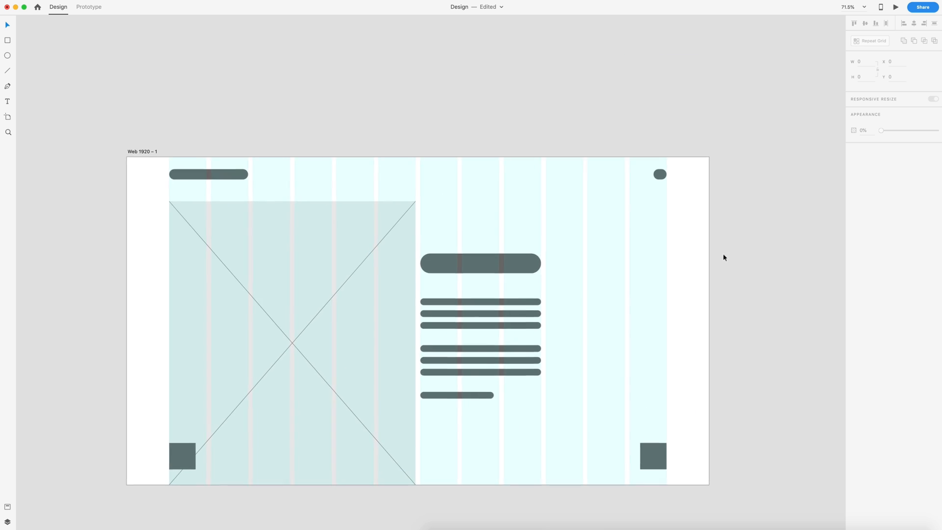
# Add three stat placeholders 122 wide at X 1658 in the last grid column, each a rounded bar with a thinner, lighter bar beneath.
pyautogui.scroll(-4, 724, 256)
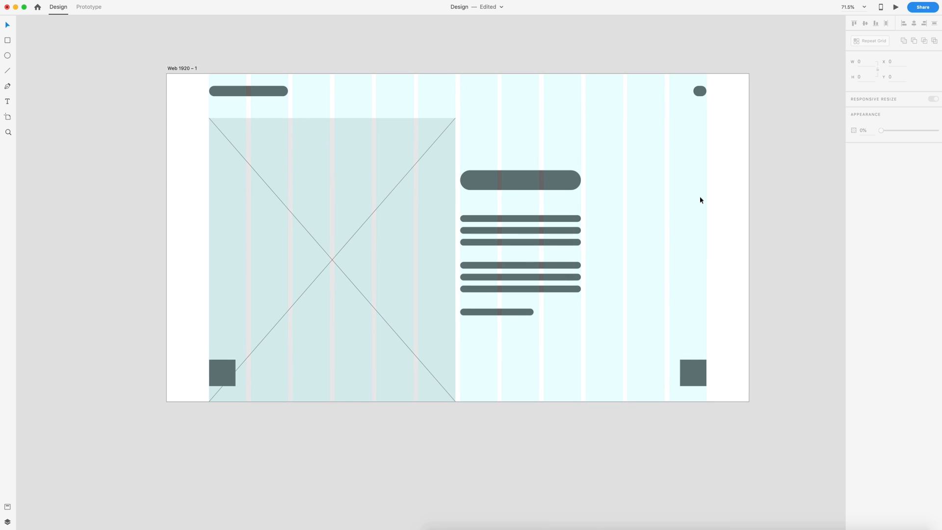
pyautogui.moveTo(486, 221); pyautogui.dragTo(688, 245)
pyautogui.moveTo(688, 246); pyautogui.dragTo(688, 273)
pyautogui.scroll(5, 707, 250)
pyautogui.moveTo(670, 185); pyautogui.dragTo(670, 204)
pyautogui.moveTo(666, 210); pyautogui.dragTo(672, 253)
pyautogui.moveTo(673, 252); pyautogui.dragTo(675, 310)
pyautogui.scroll(-5, 713, 236)
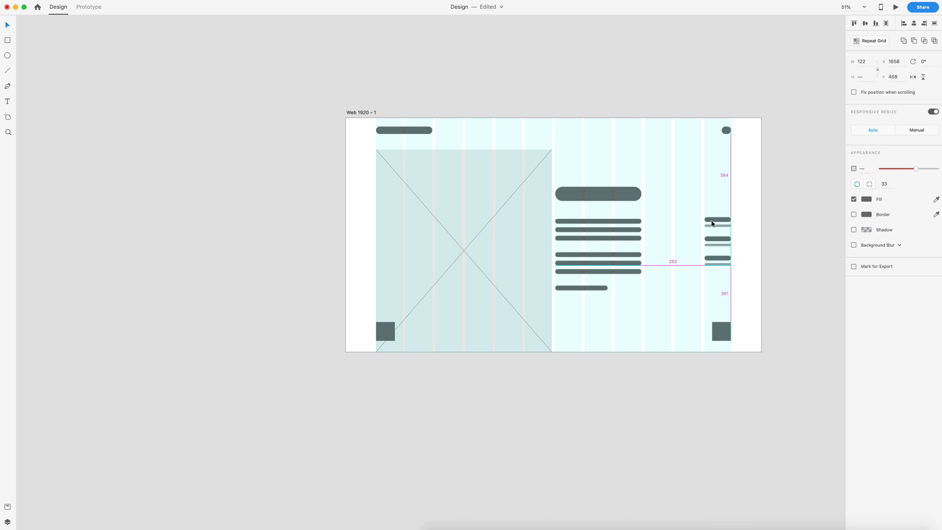
pyautogui.click(778, 234)
pyautogui.hscroll(-1, 779, 235)
pyautogui.hscroll(3, 774, 232)
pyautogui.scroll(3, 626, 235)
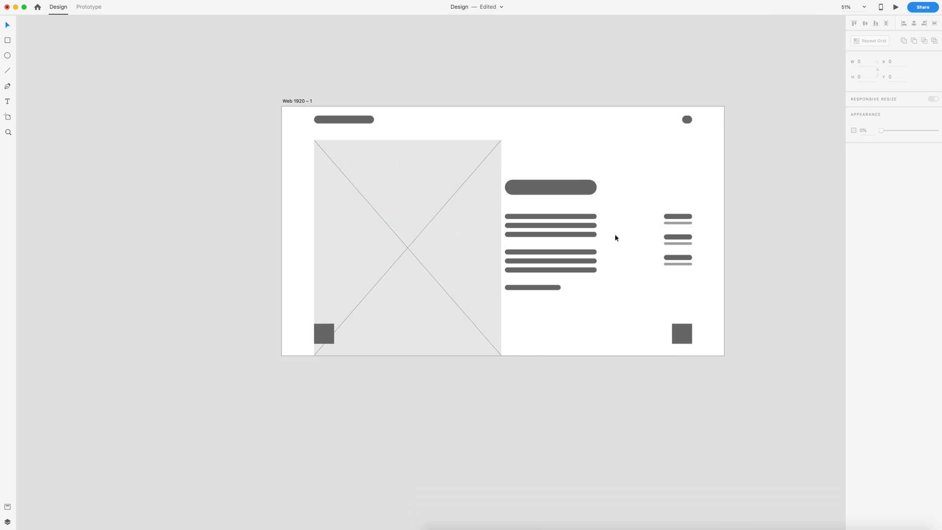
# Add a line of text reading "bengal tiger" above the heading bar, starting at X 1090.
pyautogui.scroll(3, 620, 223)
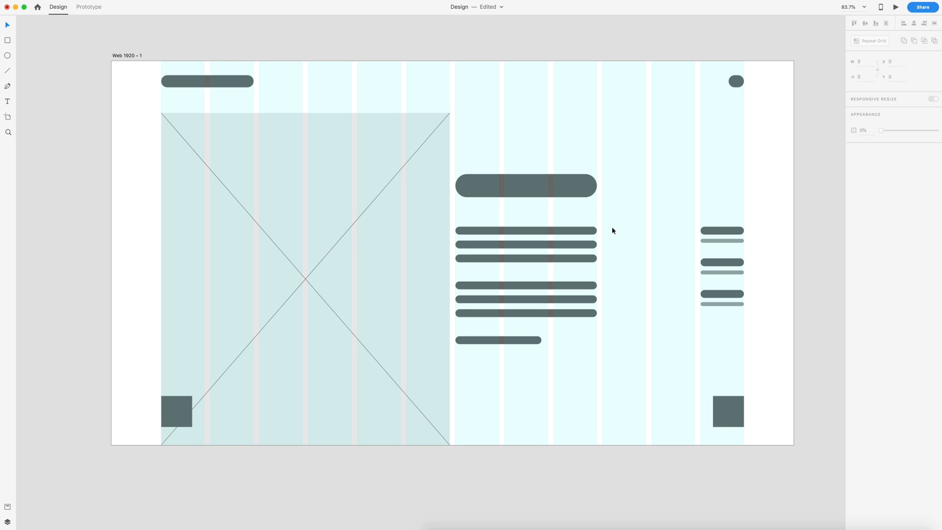
pyautogui.scroll(-1, 612, 227)
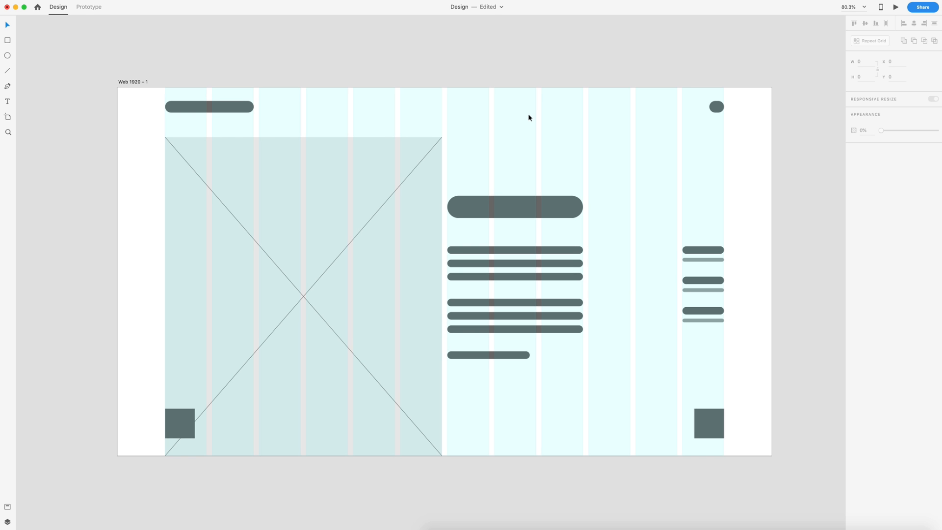
pyautogui.press('t')
pyautogui.click(489, 149)
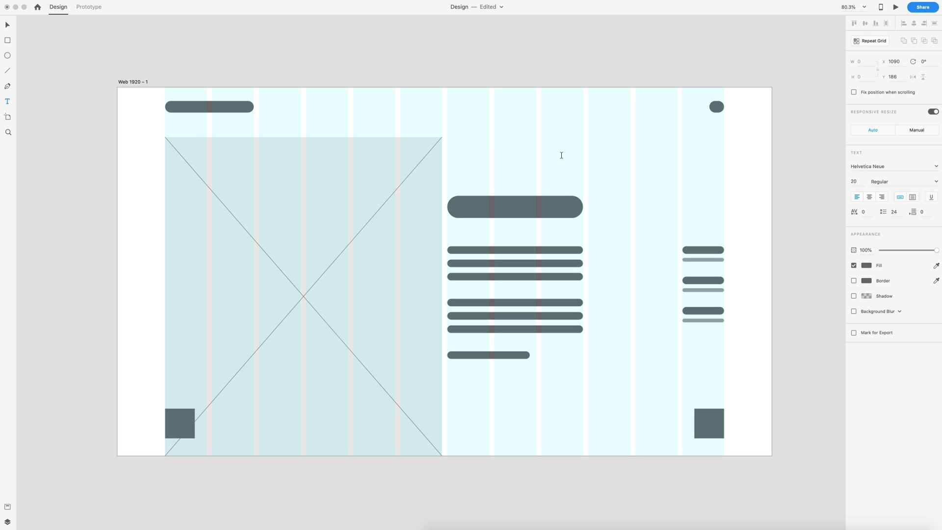
pyautogui.write('Bengal tiger')
pyautogui.click(491, 149)
pyautogui.click(505, 158)
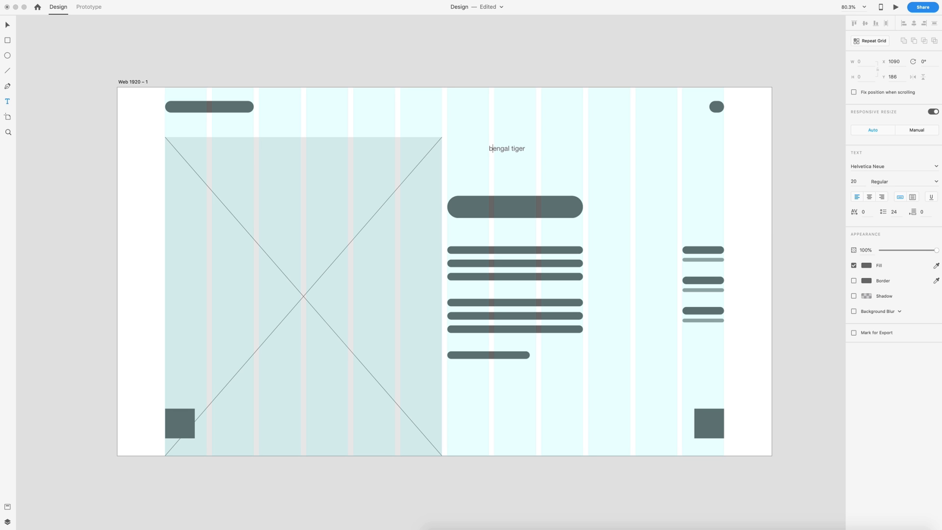
# Format the "bengal tiger" text in Playfair Display Bold at size 70.
pyautogui.click(7, 25)
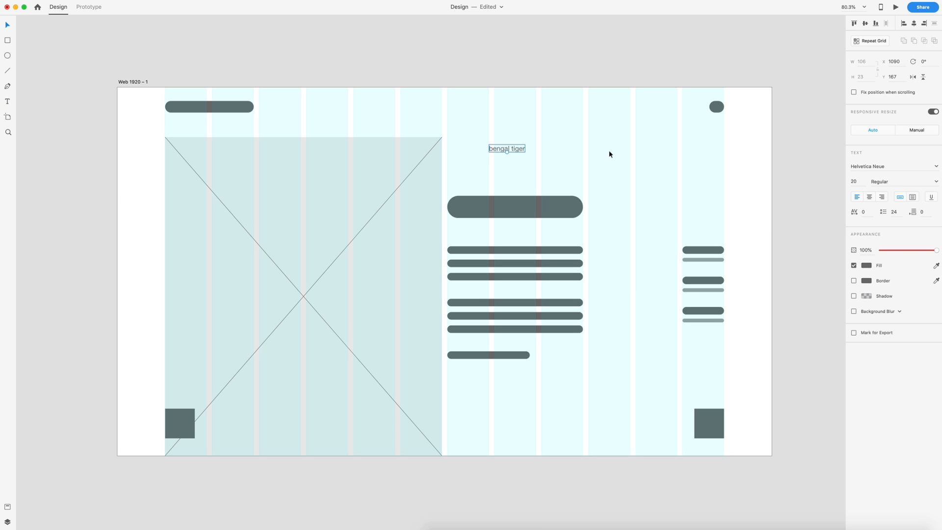
pyautogui.click(878, 166)
pyautogui.write('Playfair Display')
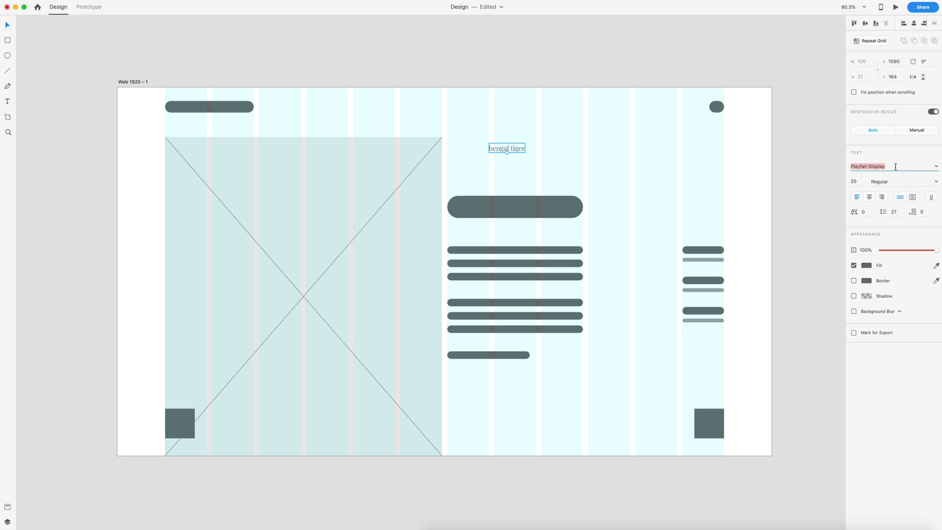
pyautogui.click(860, 179)
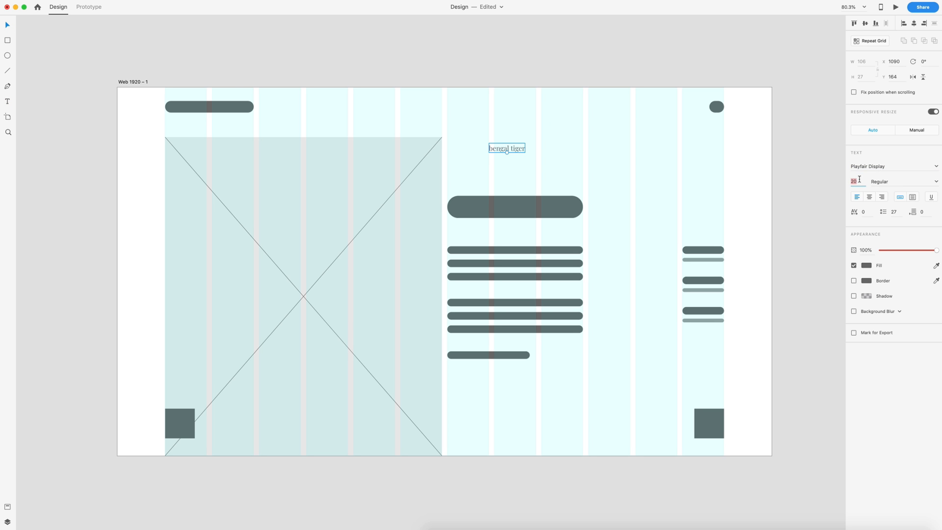
pyautogui.press('Return')
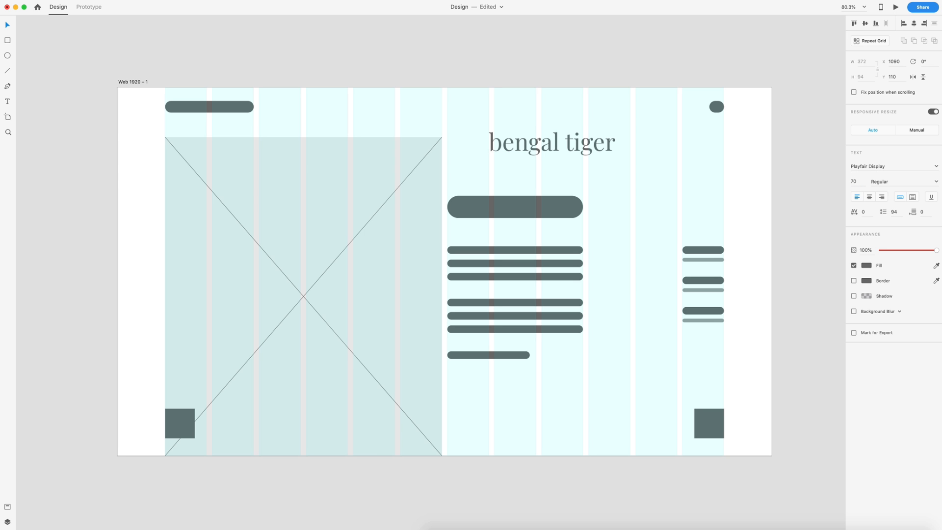
pyautogui.click(936, 181)
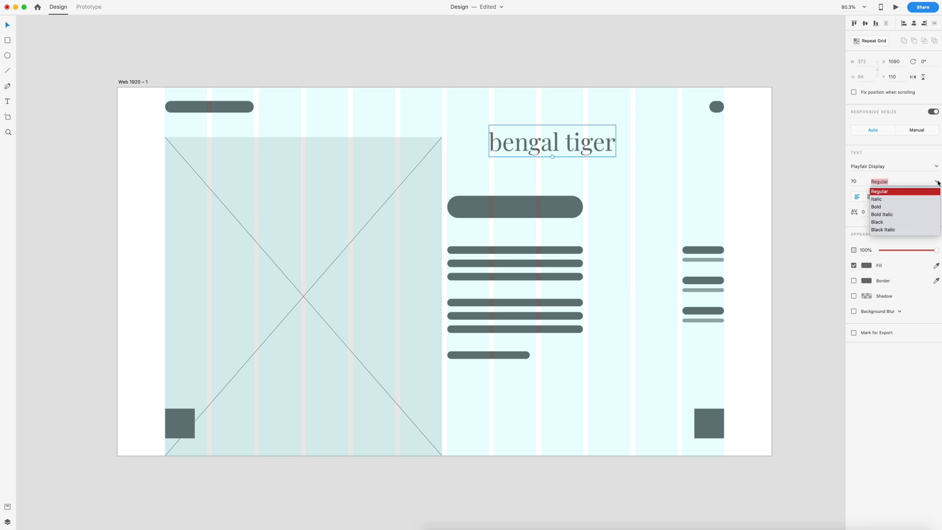
pyautogui.click(877, 208)
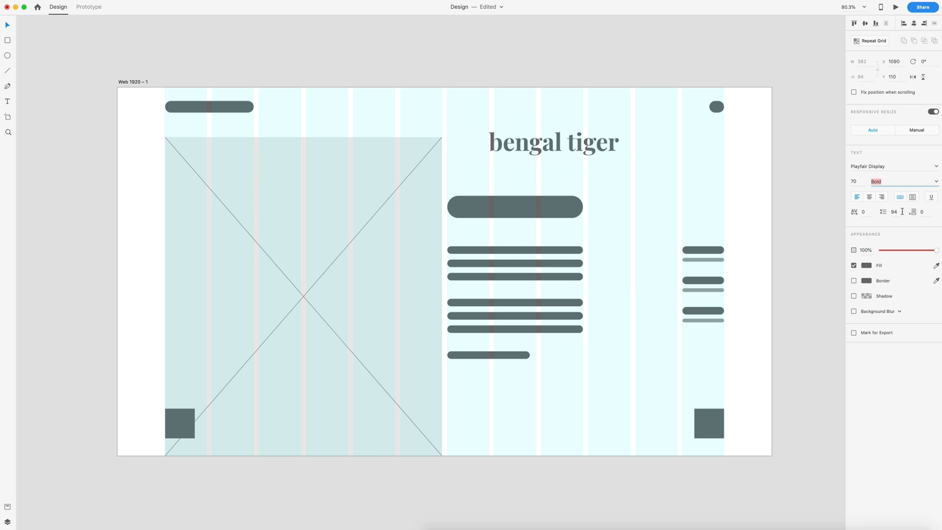
pyautogui.click(558, 175)
# Delete the heading bar and put the "bengal tiger" title in its place at X 968, Y 380.
pyautogui.click(540, 207)
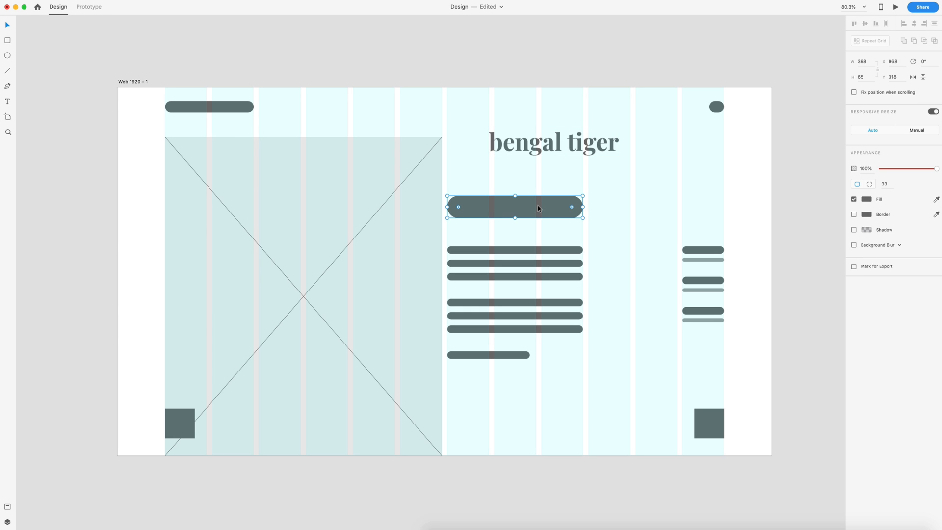
pyautogui.press('Delete')
pyautogui.moveTo(530, 158); pyautogui.dragTo(502, 233)
pyautogui.press('alt')
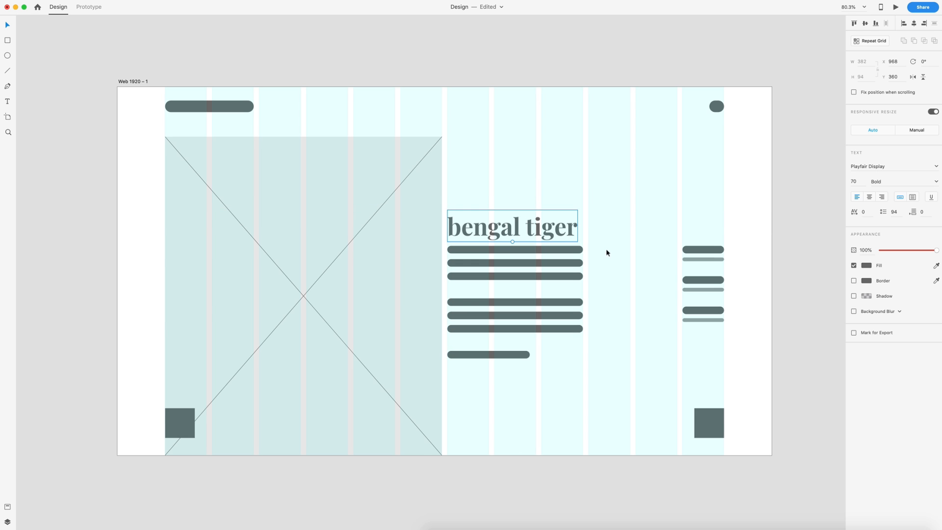
pyautogui.hotkey('shift', 'Down')
pyautogui.hotkey('shift', 'Down')
pyautogui.press('alt')
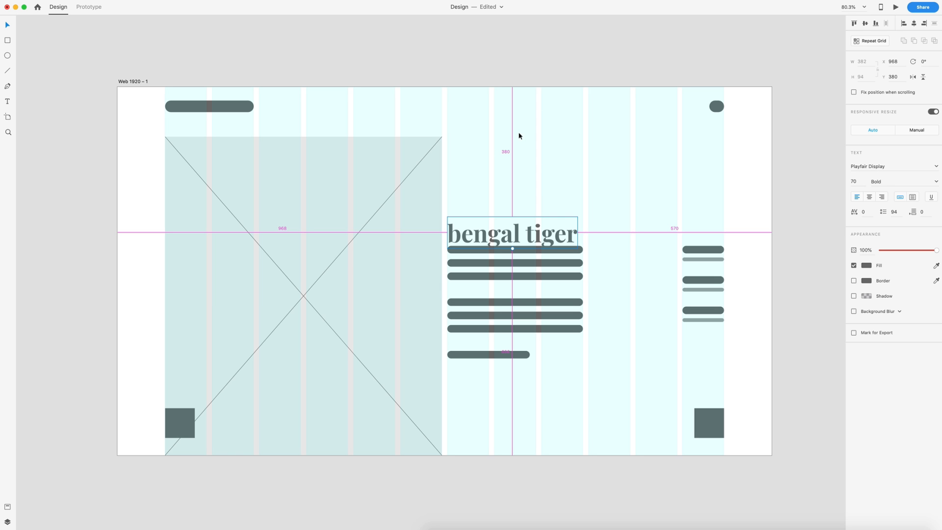
# Remove all the placeholder text bars beneath the "bengal tiger" title.
pyautogui.moveTo(524, 249); pyautogui.dragTo(524, 276)
pyautogui.click(603, 323)
pyautogui.moveTo(581, 398); pyautogui.dragTo(480, 277)
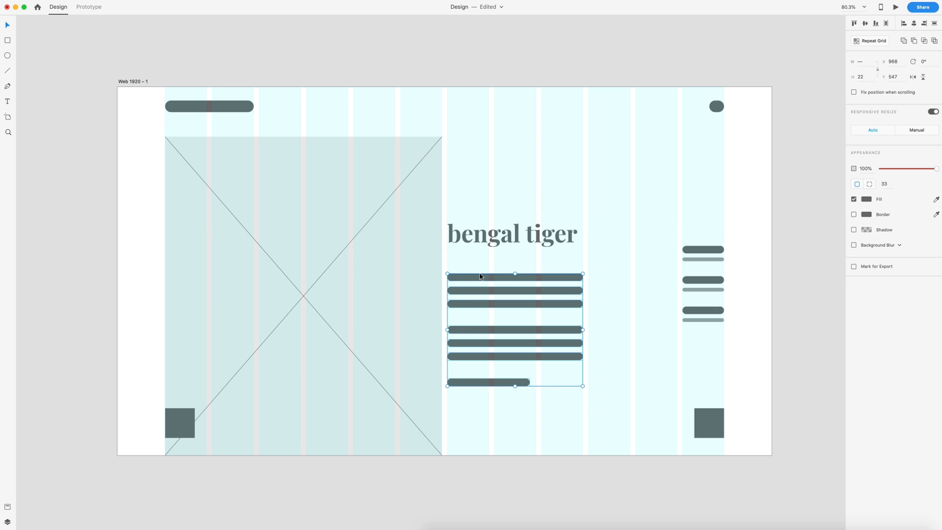
pyautogui.press('Delete')
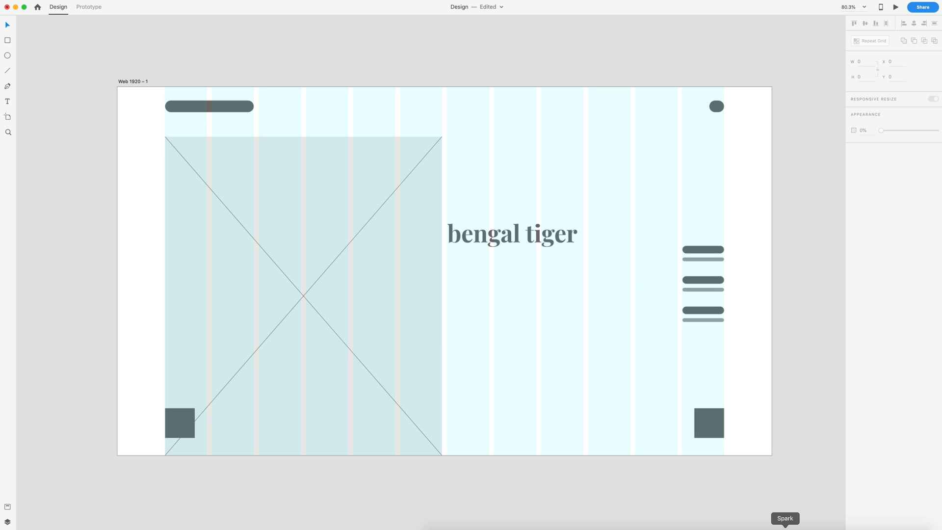
# Switch to Milanote and copy the two description paragraphs from the Design Project's "bengal tiger (page 05)" note.
pyautogui.click(765, 528)
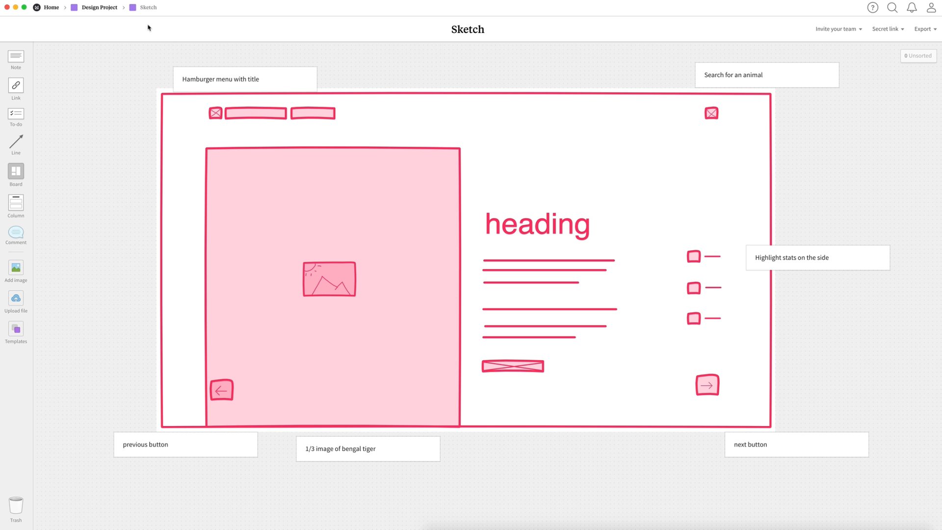
pyautogui.click(98, 8)
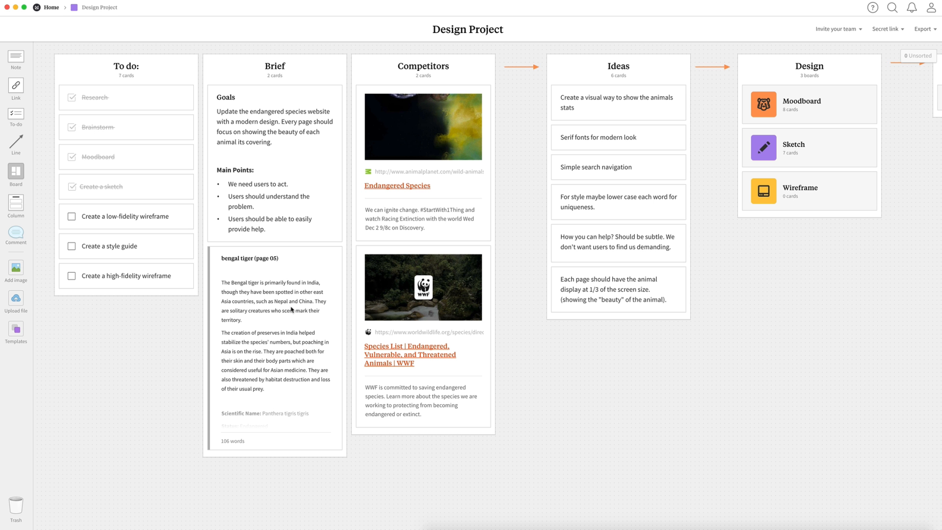
pyautogui.doubleClick(249, 332)
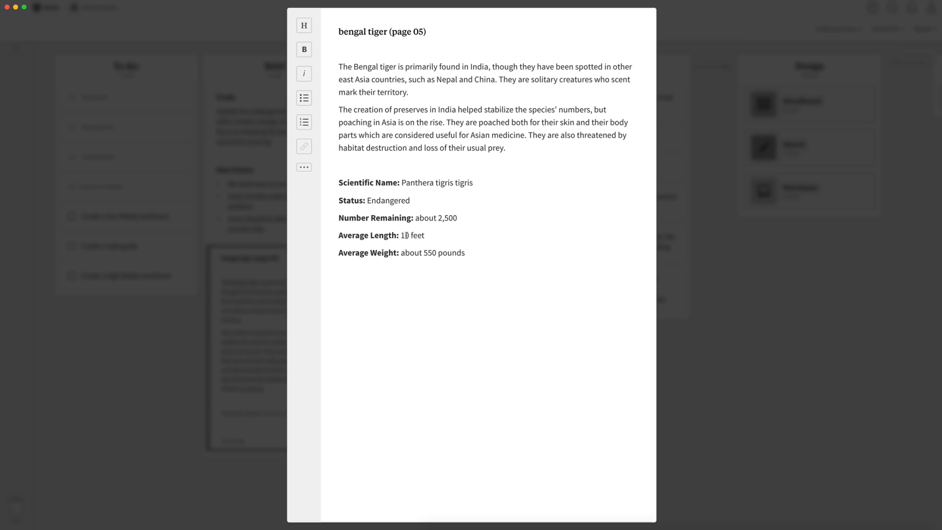
pyautogui.moveTo(339, 67); pyautogui.dragTo(354, 67)
pyautogui.moveTo(425, 87); pyautogui.dragTo(511, 144)
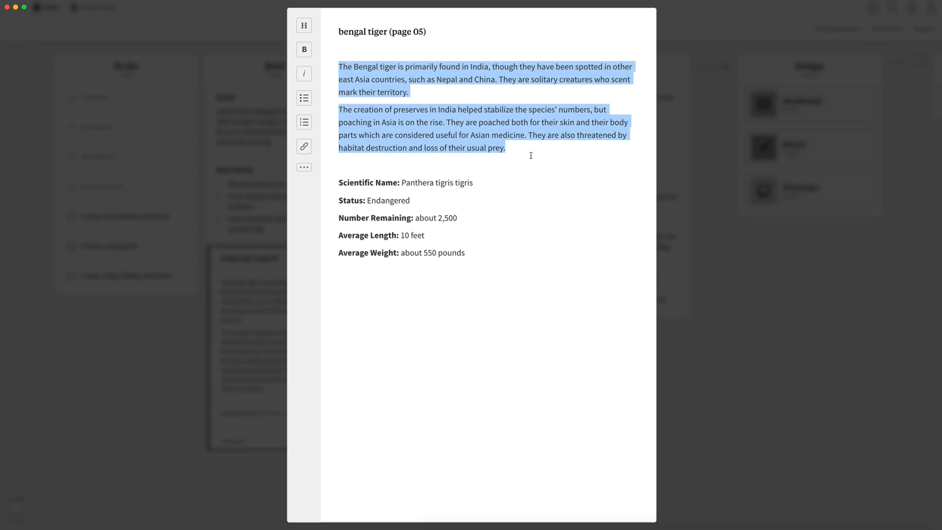
# Return to Adobe XD and paste the paragraphs into a 398 × 396 text area beneath the title at X 968, Y 521.
pyautogui.click(686, 280)
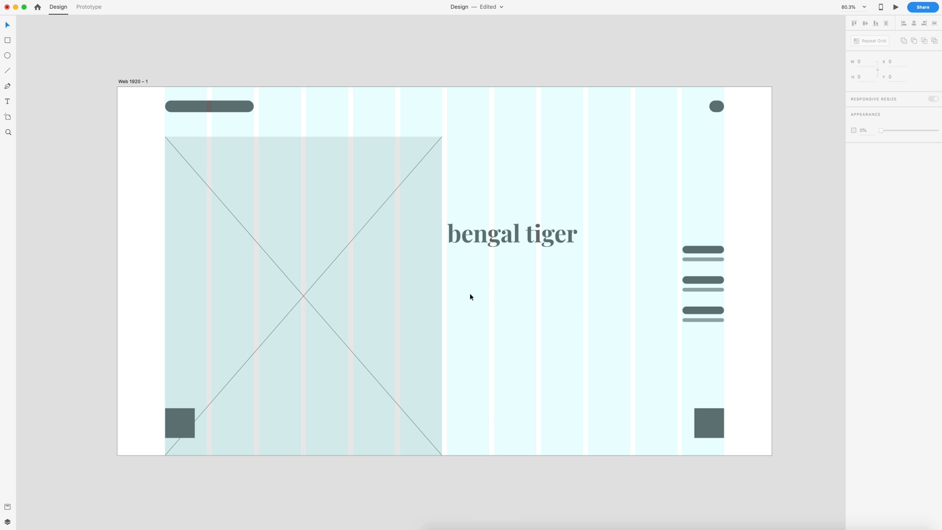
pyautogui.moveTo(447, 264); pyautogui.dragTo(584, 403)
pyautogui.press('super+v')
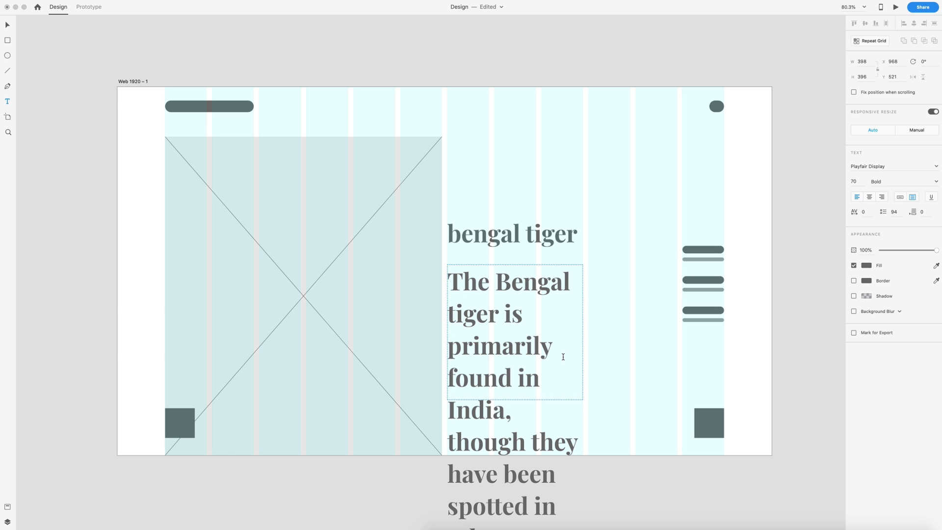
pyautogui.click(7, 24)
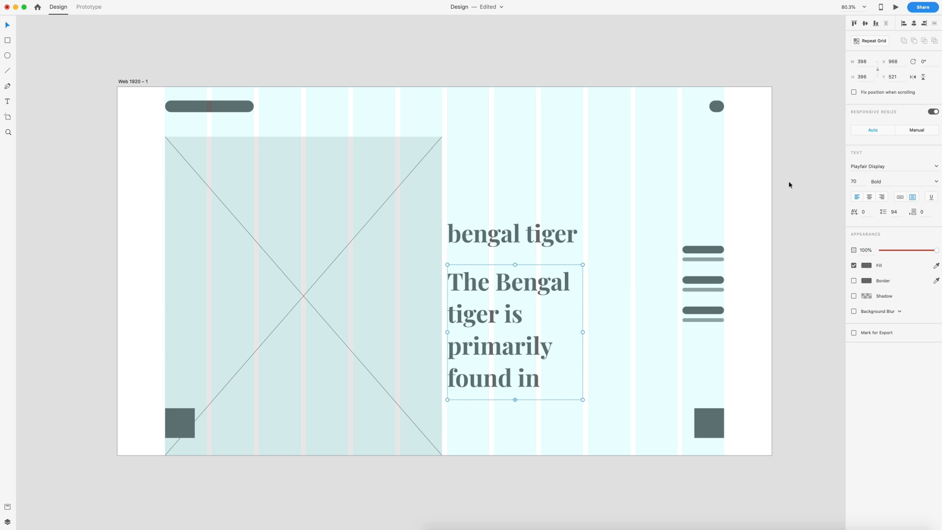
# Format the pasted paragraphs in Roboto Regular at size 17.
pyautogui.click(882, 165)
pyautogui.write('Roboto')
pyautogui.press('Return')
pyautogui.click(861, 182)
pyautogui.write('1')
pyautogui.press('Return')
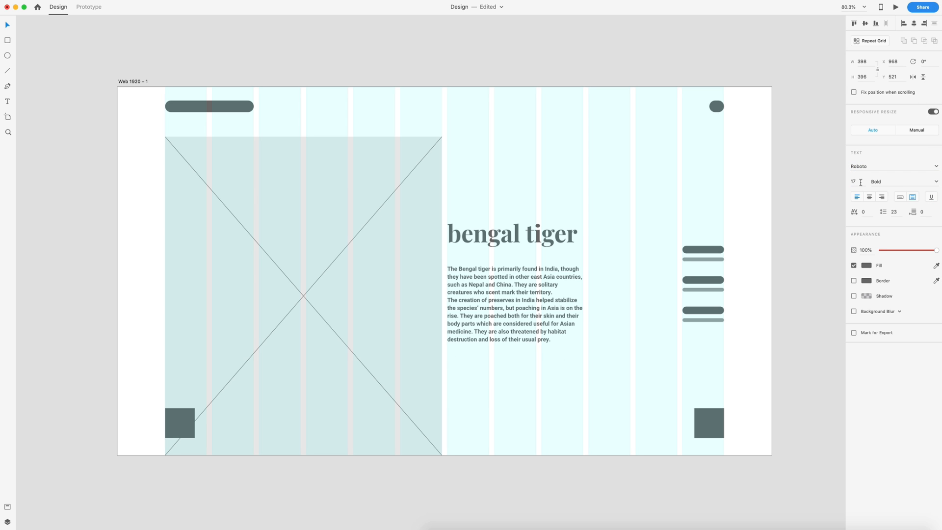
pyautogui.click(937, 182)
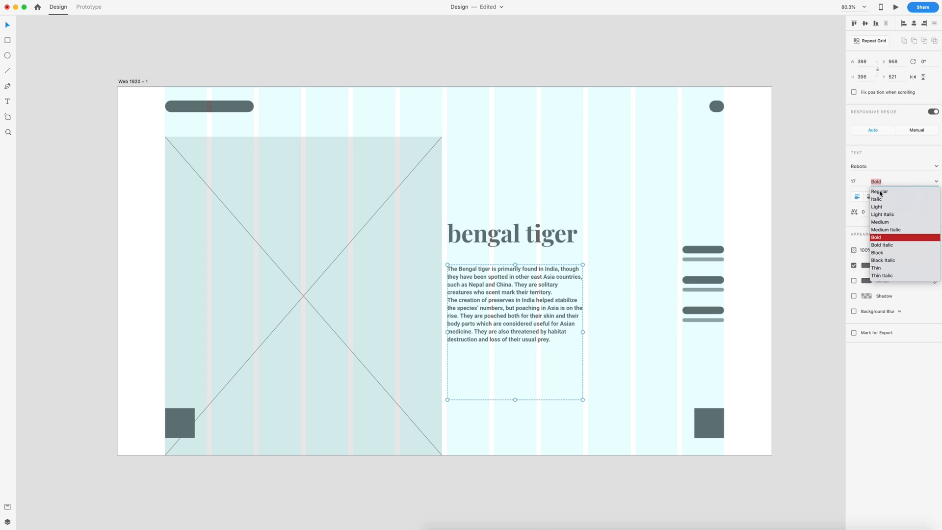
pyautogui.click(881, 192)
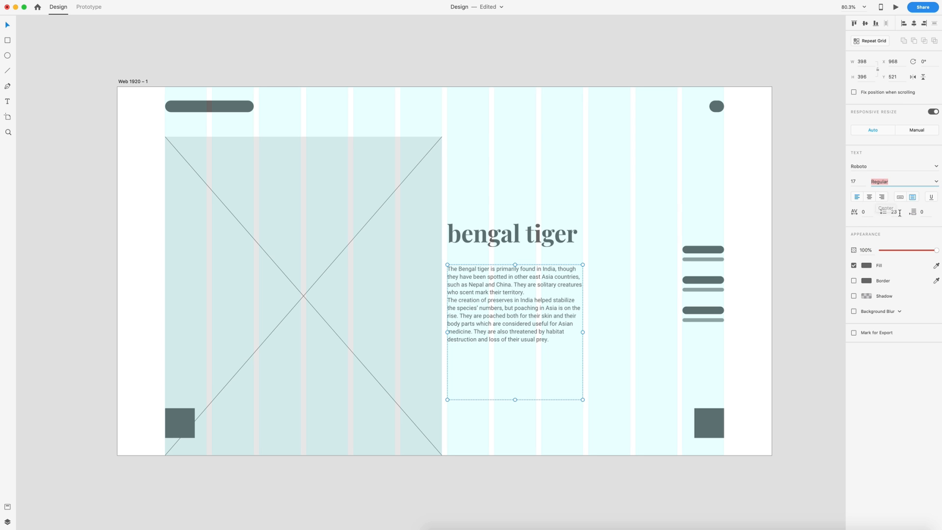
# Set the paragraphs' line spacing to 26 and paragraph spacing to 20.
pyautogui.click(900, 213)
pyautogui.write('26')
pyautogui.press('Return')
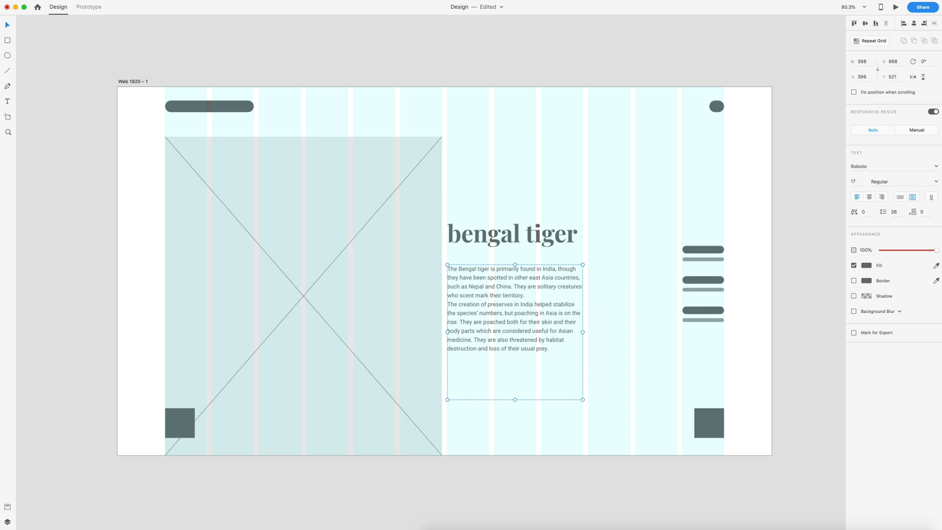
pyautogui.click(924, 212)
pyautogui.write('20')
pyautogui.press('Return')
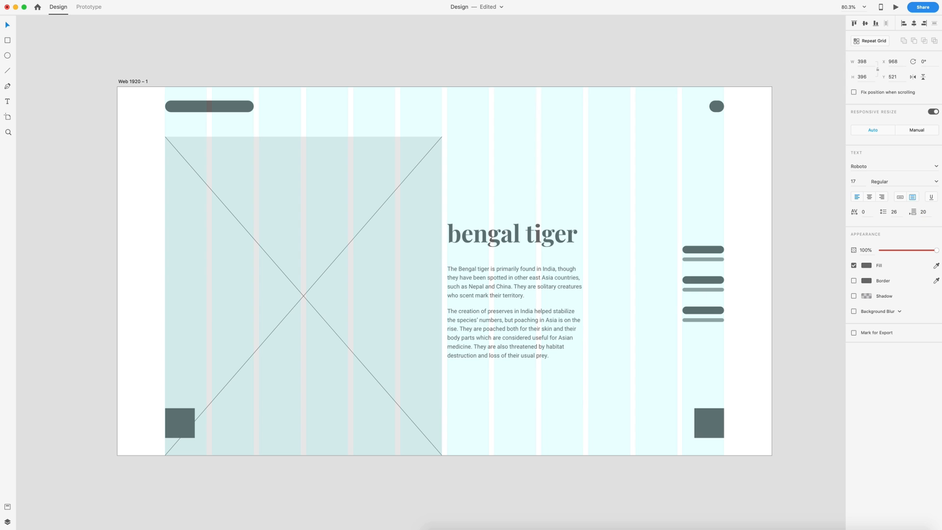
# Shorten the paragraph text area to a height of 277 and position it at Y 534, 60 below the title.
pyautogui.moveTo(515, 398); pyautogui.dragTo(515, 360)
pyautogui.moveTo(511, 281); pyautogui.dragTo(511, 288)
pyautogui.press('alt')
pyautogui.press('Up')
pyautogui.press('Up')
pyautogui.press('Up')
pyautogui.press('Up')
pyautogui.press('Up')
pyautogui.press('Up')
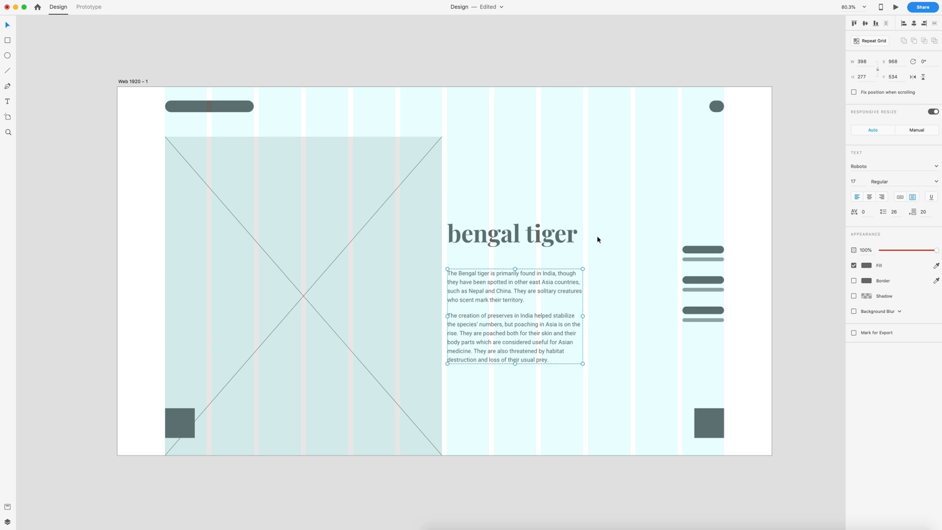
pyautogui.press('alt')
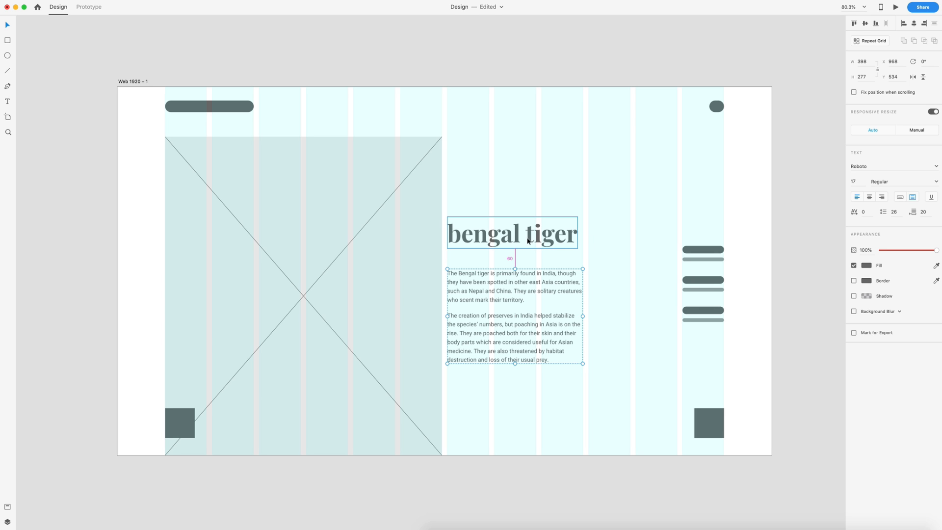
pyautogui.click(598, 259)
# Add a line of text reading "how you can help?" beneath the paragraphs at X 1002, Y 850.
pyautogui.scroll(-2, 598, 258)
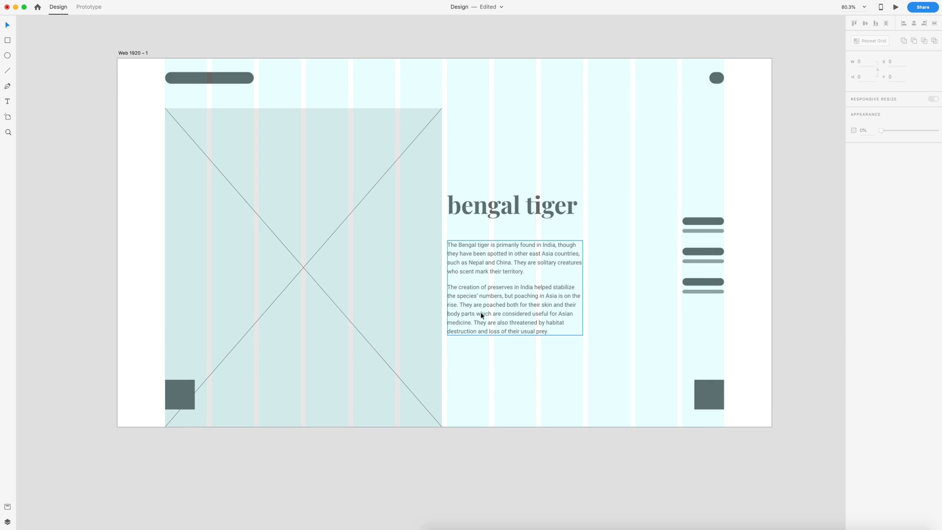
pyautogui.click(459, 353)
pyautogui.write('How you c')
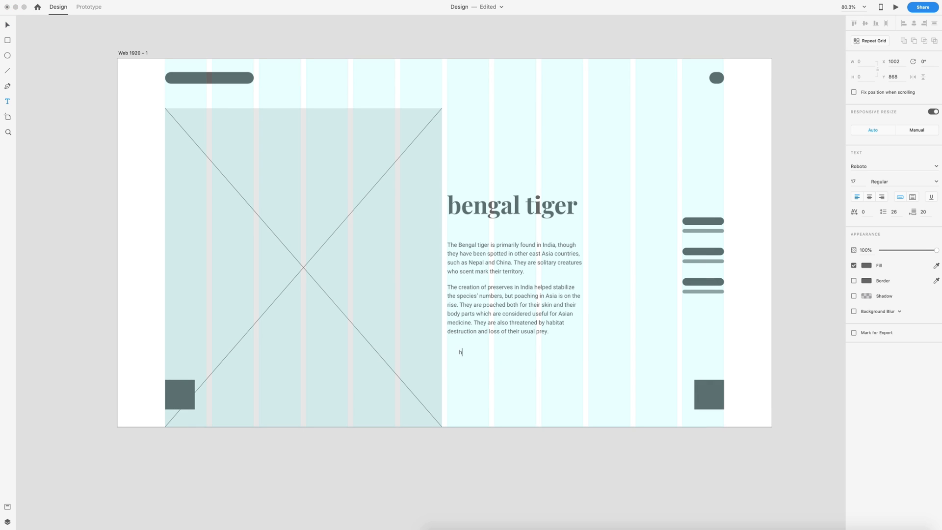
pyautogui.write('an help?')
pyautogui.press('BackSpace')
pyautogui.write('h')
pyautogui.press('Escape')
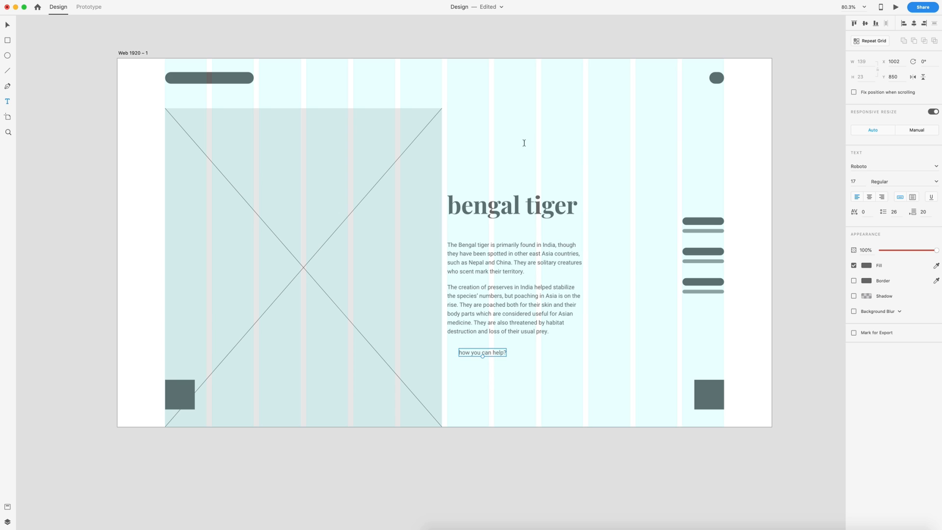
# Align the "how you can help?" text with the paragraphs at X 968, Y 851 and make it bold.
pyautogui.click(8, 25)
pyautogui.moveTo(498, 349); pyautogui.dragTo(482, 353)
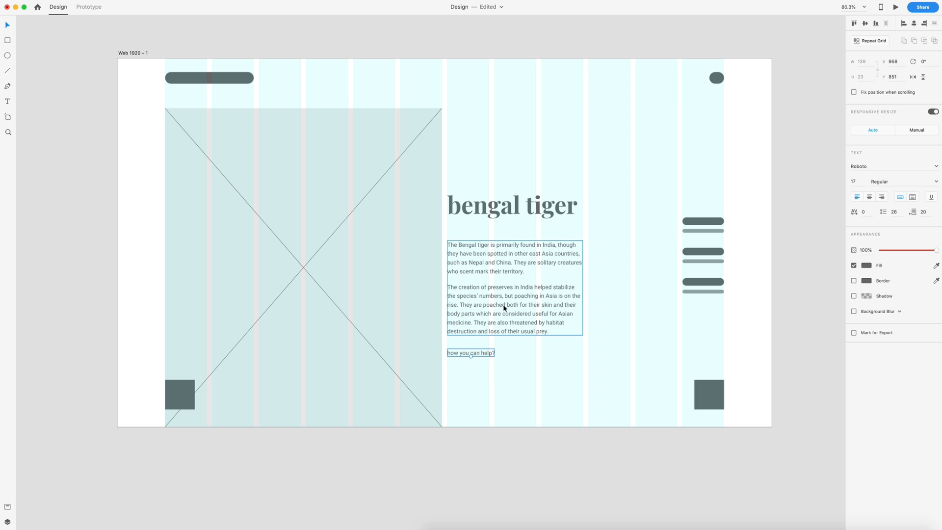
pyautogui.click(936, 182)
pyautogui.click(871, 245)
# Open the Nucleo icon library, search for "menu" and place the three-line menu icon above the artboard.
pyautogui.hotkey('ctrl', 'alt', 'n')
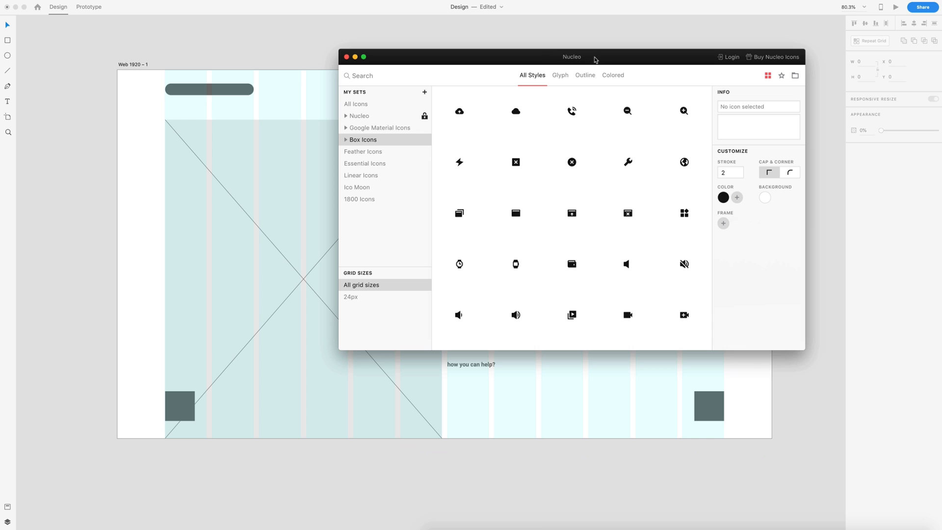
pyautogui.click(389, 76)
pyautogui.write('menu')
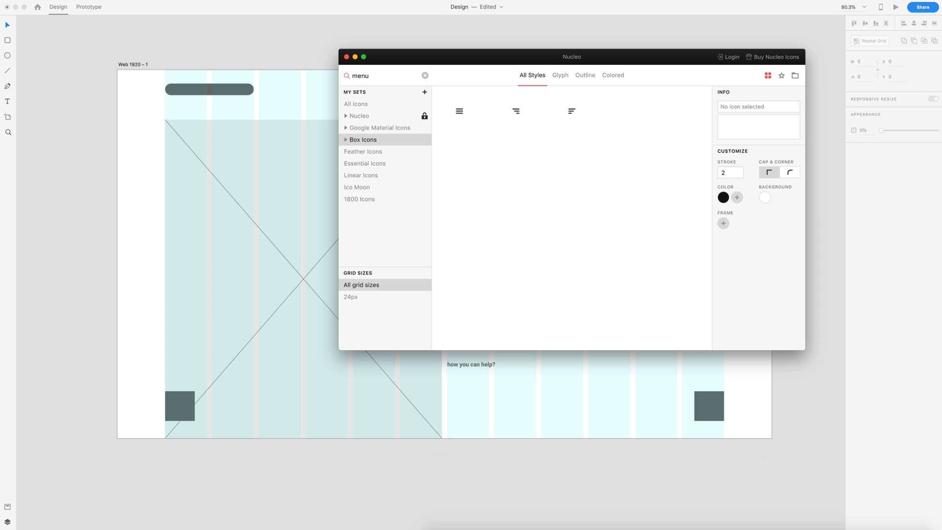
pyautogui.moveTo(459, 111); pyautogui.dragTo(276, 39)
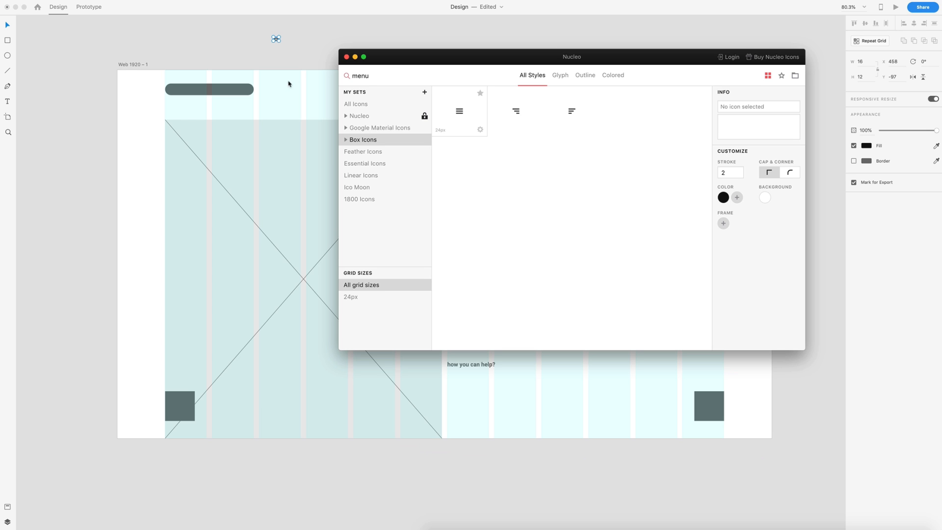
# Find the magnifier icon with the term "search", place it above the artboard and close Nucleo.
pyautogui.click(425, 75)
pyautogui.write('searchn')
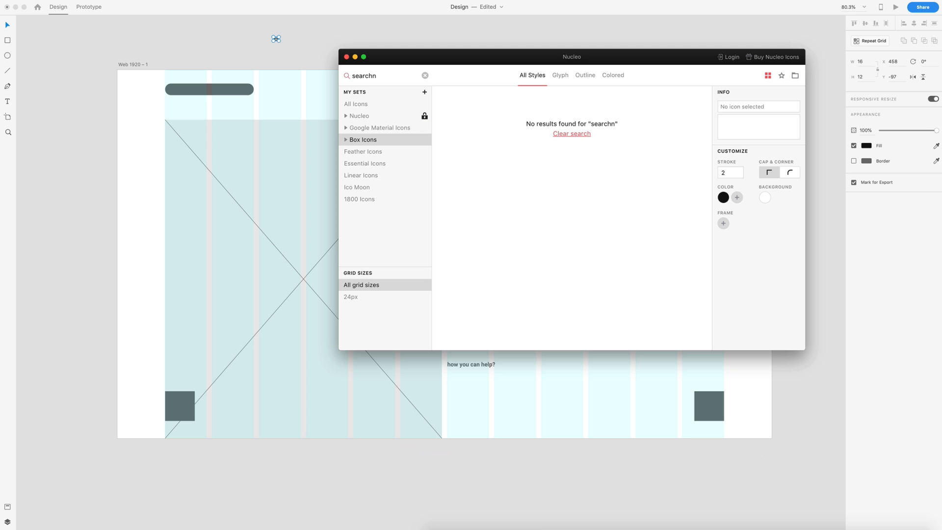
pyautogui.press('BackSpace')
pyautogui.moveTo(515, 111); pyautogui.dragTo(312, 44)
pyautogui.click(347, 57)
pyautogui.click(429, 45)
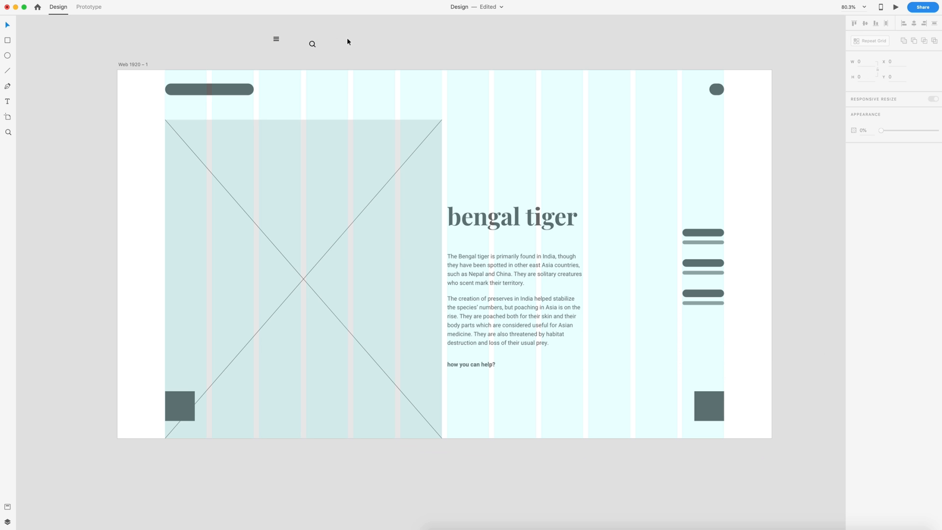
# Draw a 24 × 24 square without a border between the menu and search icons.
pyautogui.scroll(10, 269, 31)
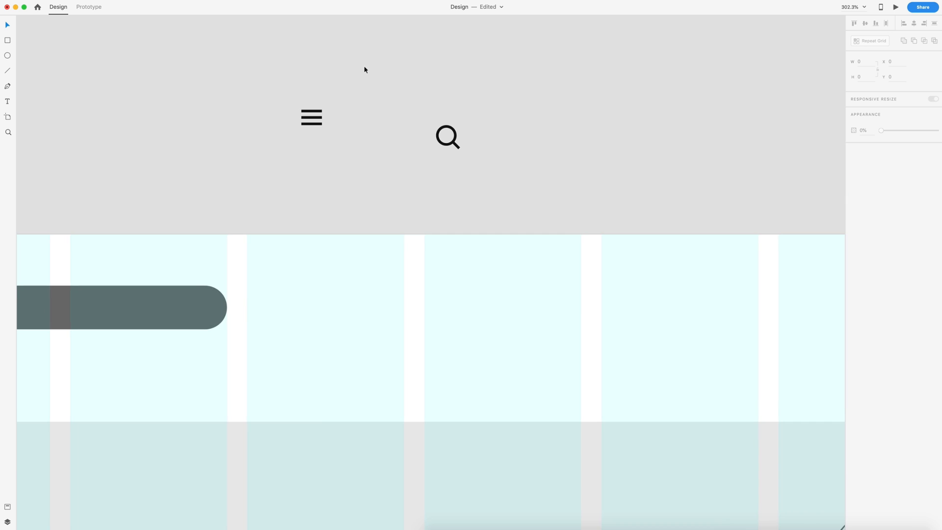
pyautogui.scroll(2, 353, 84)
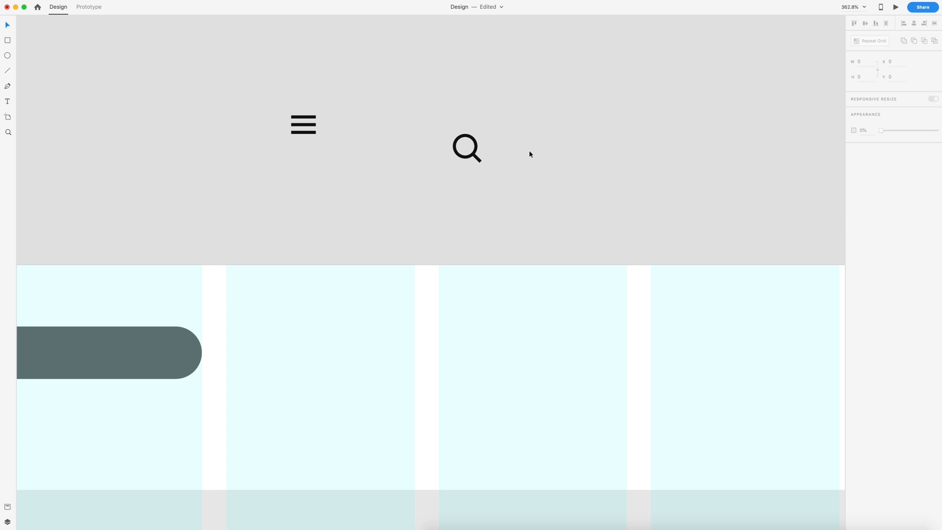
pyautogui.moveTo(350, 119); pyautogui.dragTo(394, 163)
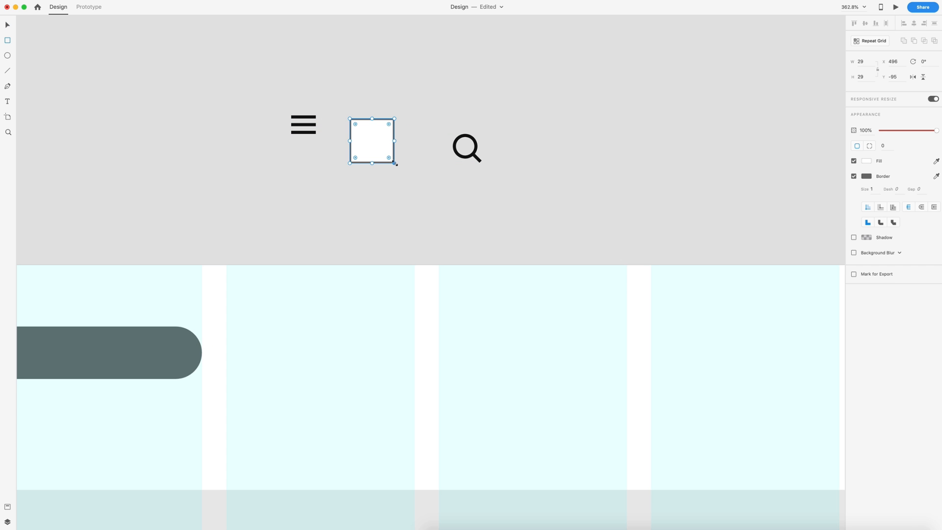
pyautogui.click(872, 62)
pyautogui.write('2')
pyautogui.press('Tab')
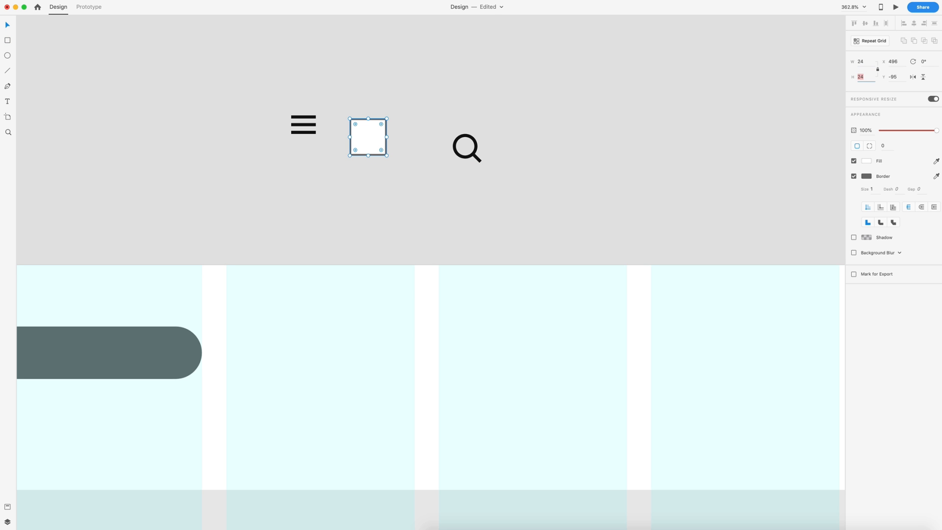
pyautogui.click(854, 176)
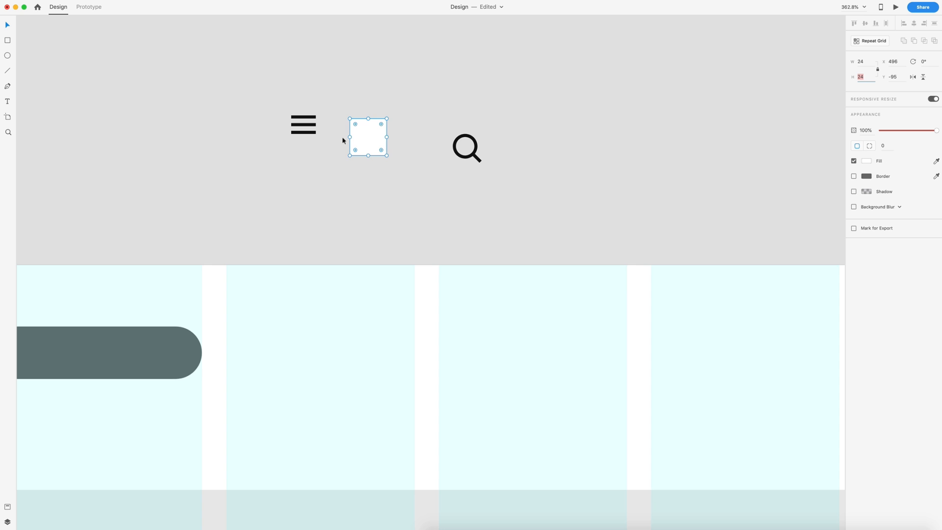
# Centre the menu icon on the square and send the square behind it.
pyautogui.moveTo(313, 137); pyautogui.dragTo(366, 136)
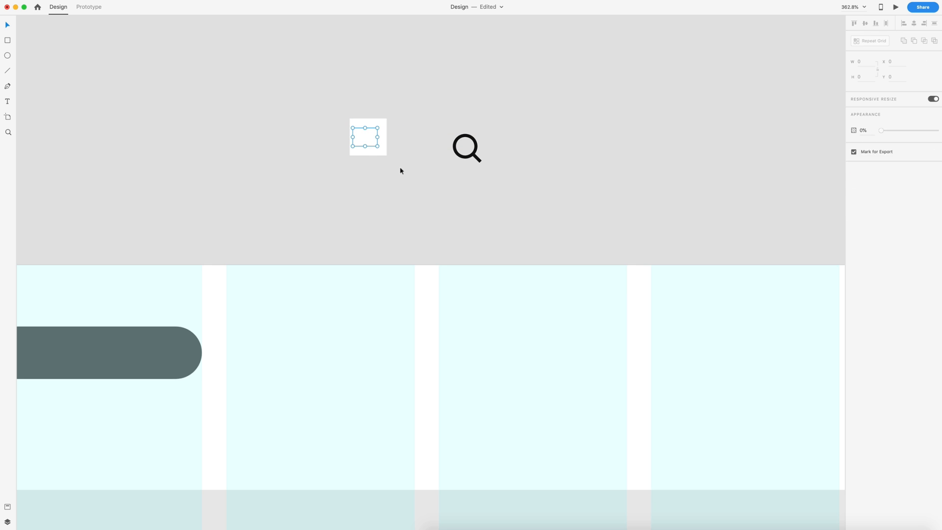
pyautogui.click(914, 23)
pyautogui.click(373, 152)
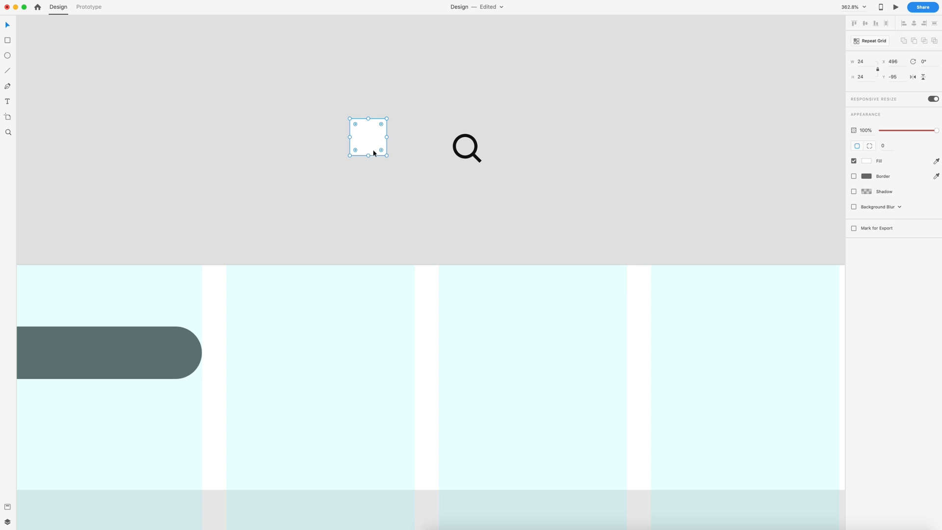
pyautogui.click(372, 151)
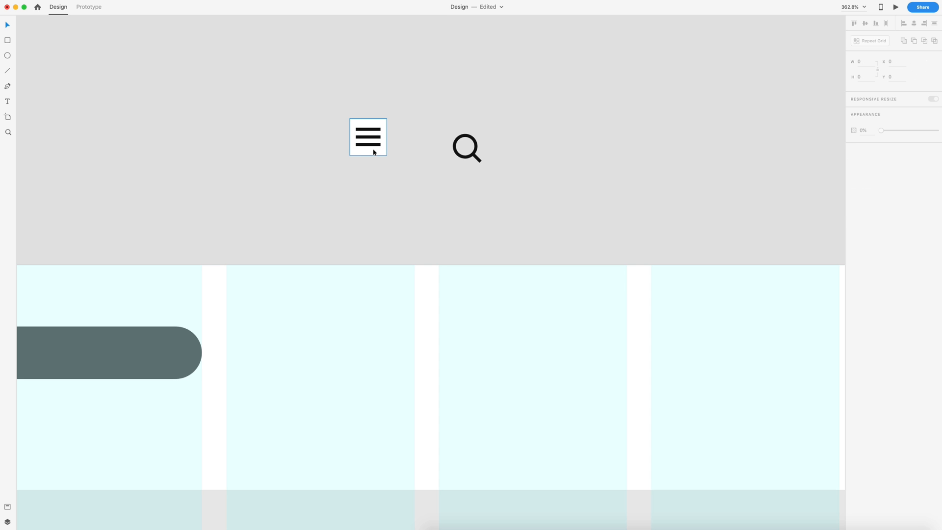
# Set the square's opacity to 0% and group it with the menu icon.
pyautogui.moveTo(936, 130); pyautogui.dragTo(856, 131)
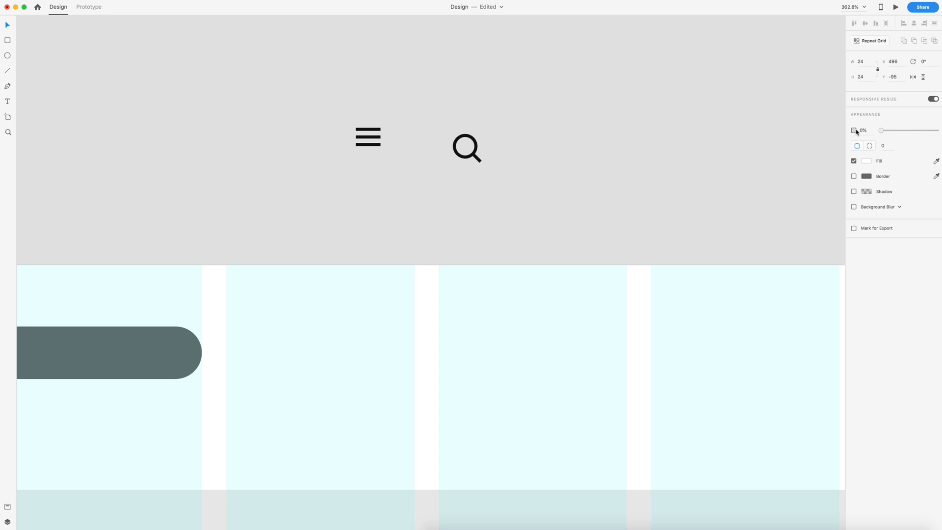
pyautogui.click(380, 166)
pyautogui.click(373, 155)
pyautogui.keyDown('alt'); pyautogui.moveTo(373, 155); pyautogui.dragTo(347, 123); pyautogui.keyUp('alt')
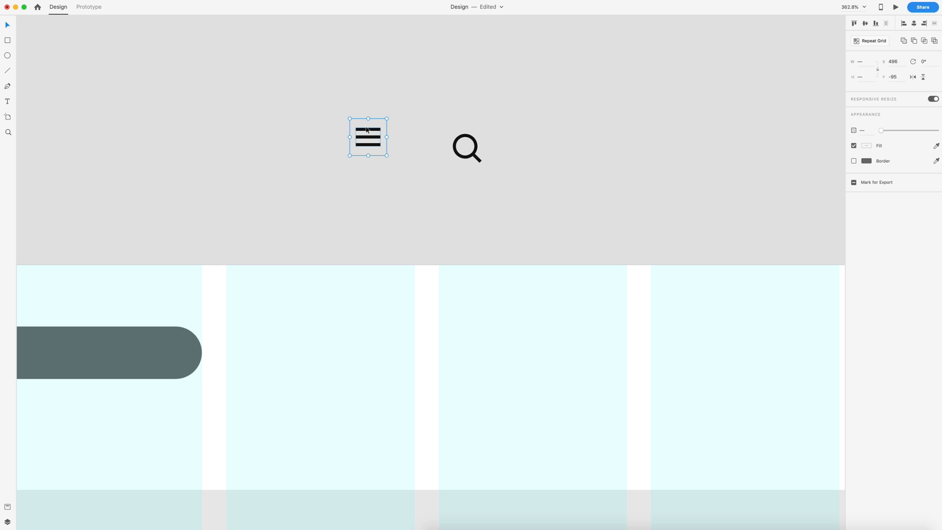
pyautogui.click(408, 177)
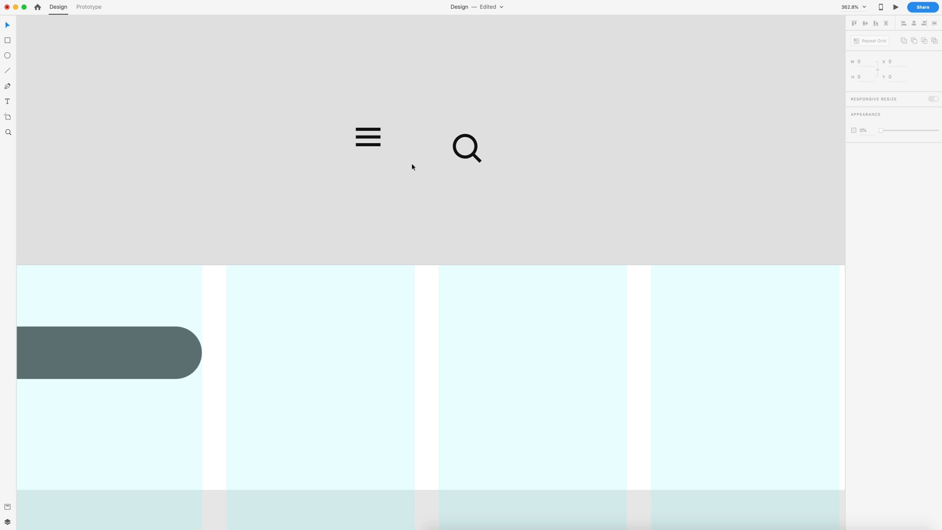
# Centre the search icon with a copy of the transparent 24 × 24 square as its bounding box.
pyautogui.moveTo(488, 205); pyautogui.dragTo(476, 144)
pyautogui.moveTo(521, 196); pyautogui.dragTo(435, 123)
pyautogui.click(866, 27)
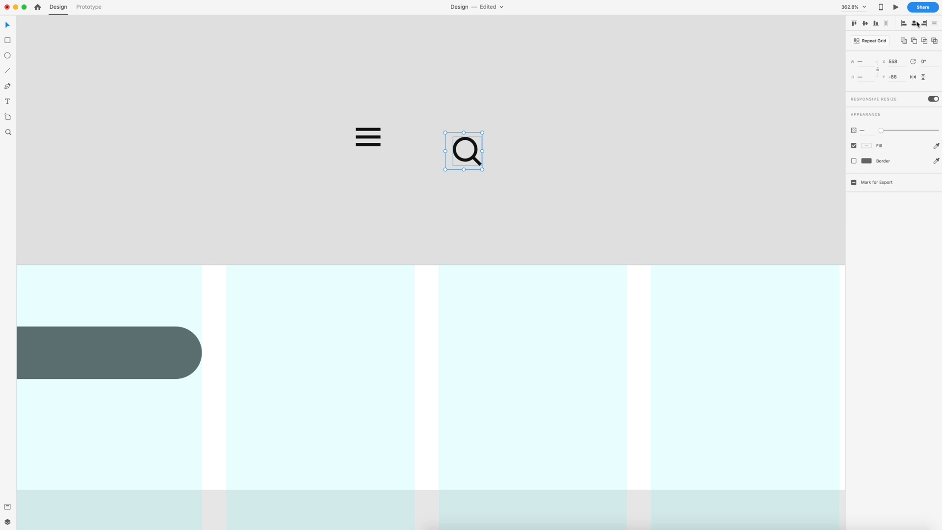
pyautogui.click(914, 23)
pyautogui.click(643, 128)
# Move the search icon right beside the menu icon above the artboard.
pyautogui.scroll(-2, 629, 138)
pyautogui.moveTo(537, 157); pyautogui.dragTo(506, 149)
pyautogui.click(553, 156)
# Replace the short rounded placeholder in the header with the search icon, flush with the last column at X 1756, Y 38.
pyautogui.scroll(5, 545, 150)
pyautogui.scroll(-8, 546, 152)
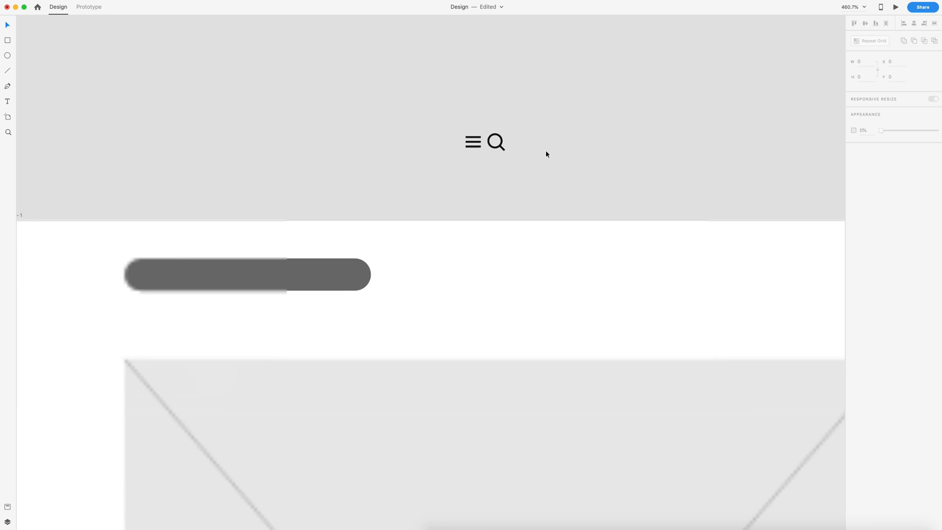
pyautogui.hscroll(5, 561, 158)
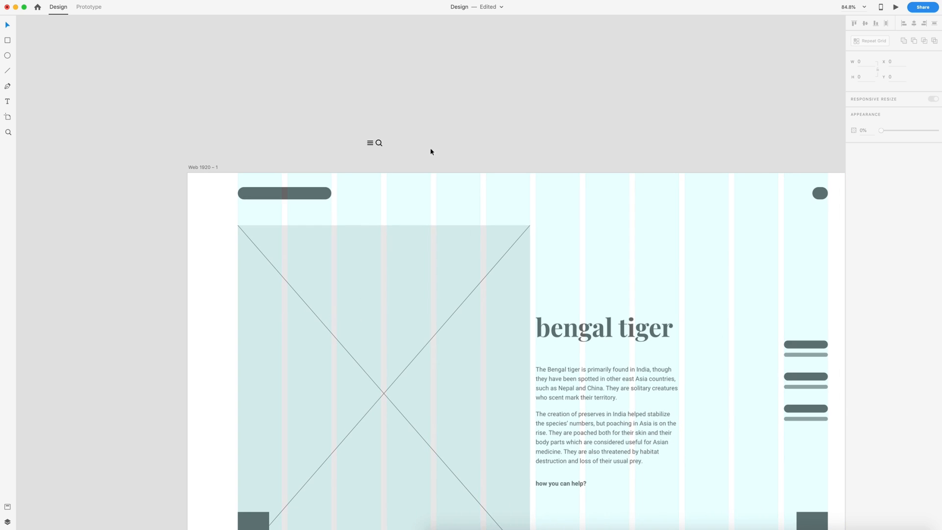
pyautogui.moveTo(379, 146); pyautogui.dragTo(748, 203)
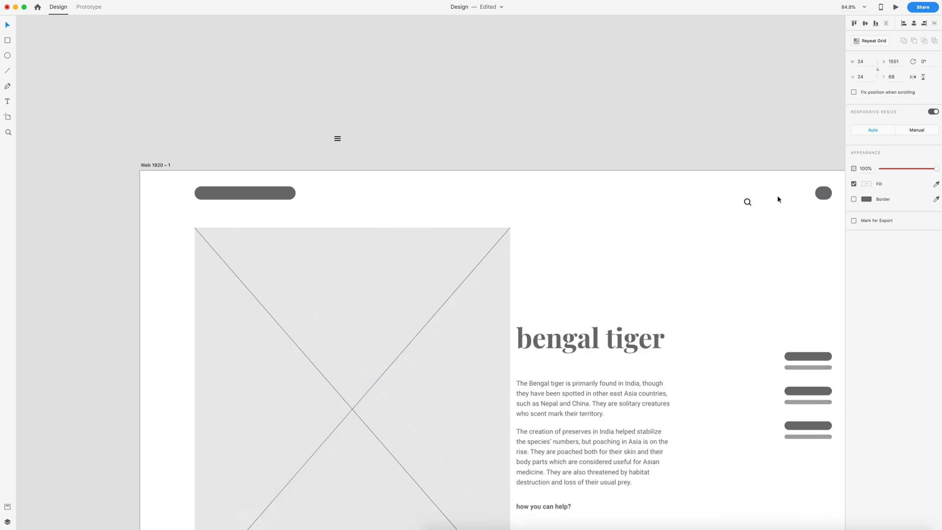
pyautogui.scroll(3, 777, 199)
pyautogui.click(685, 205)
pyautogui.press('Delete')
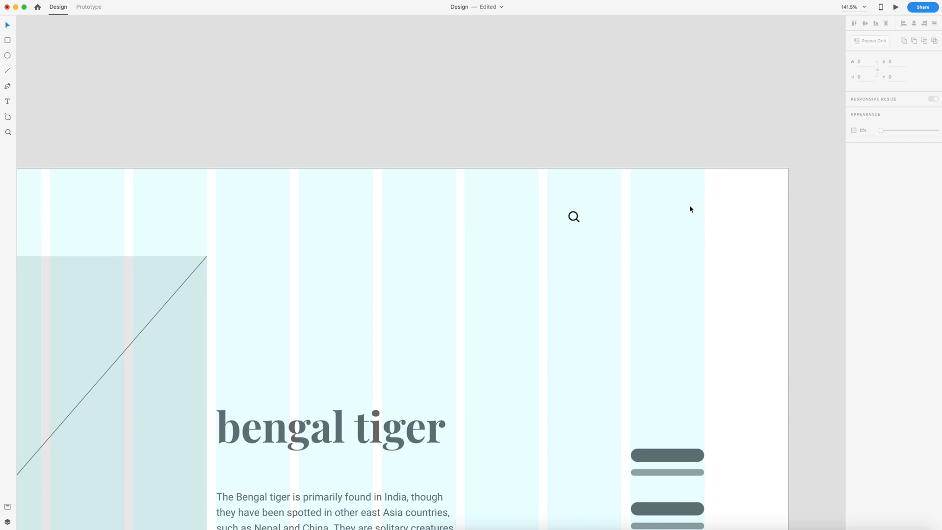
pyautogui.scroll(3, 628, 216)
pyautogui.moveTo(551, 225); pyautogui.dragTo(737, 196)
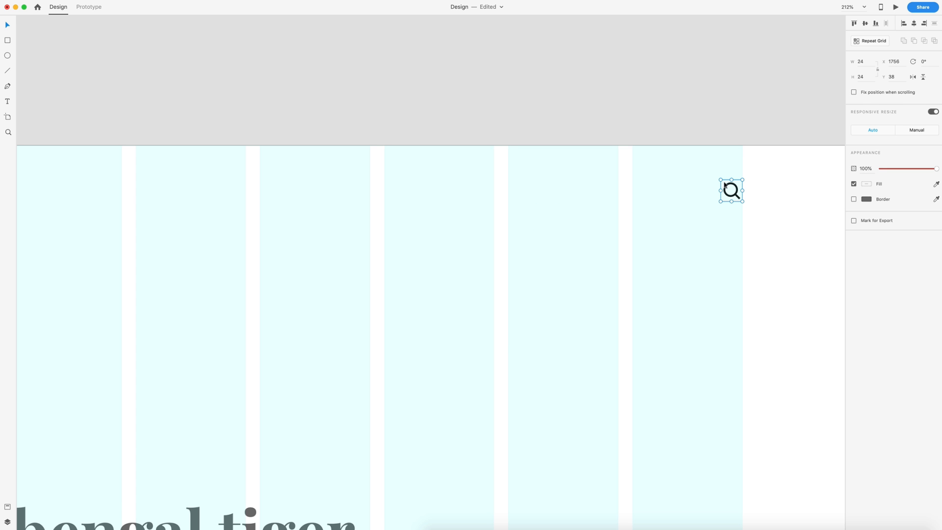
pyautogui.click(693, 194)
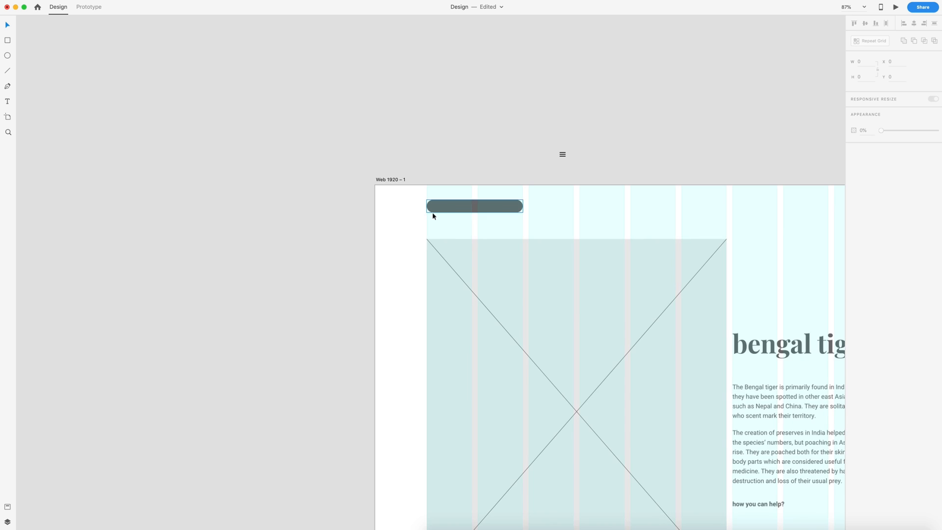
# Replace the long rounded placeholder in the header with the menu icon at X 140, Y 45.
pyautogui.scroll(3, 436, 211)
pyautogui.click(448, 204)
pyautogui.press('Delete')
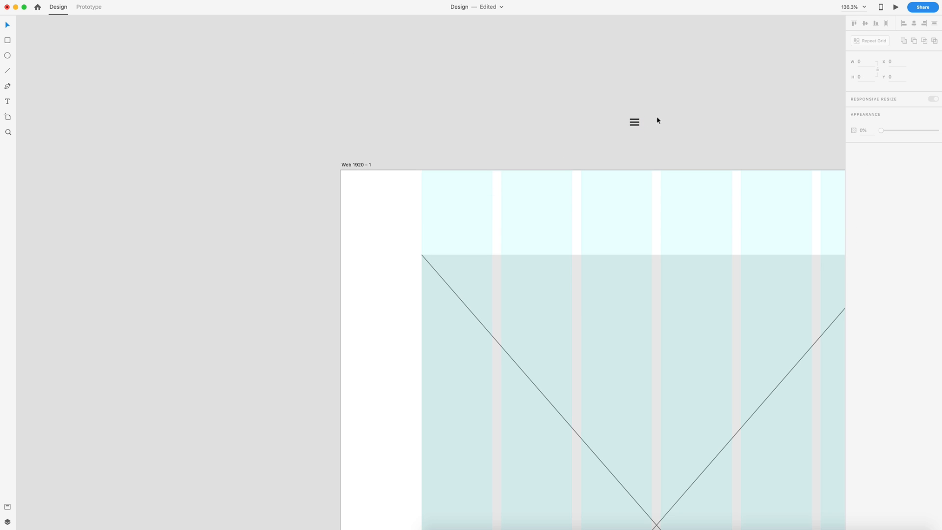
pyautogui.moveTo(636, 124); pyautogui.dragTo(430, 200)
pyautogui.hotkey('shift', 'Down')
pyautogui.scroll(-10, 562, 199)
pyautogui.scroll(5, 616, 214)
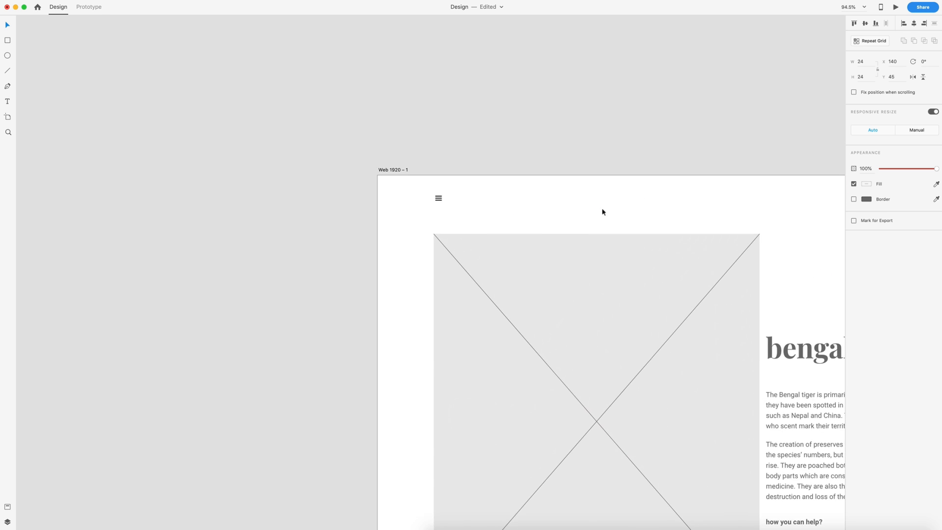
# Align the search icon vertically with the menu icon at X 1756, Y 45.
pyautogui.click(796, 186)
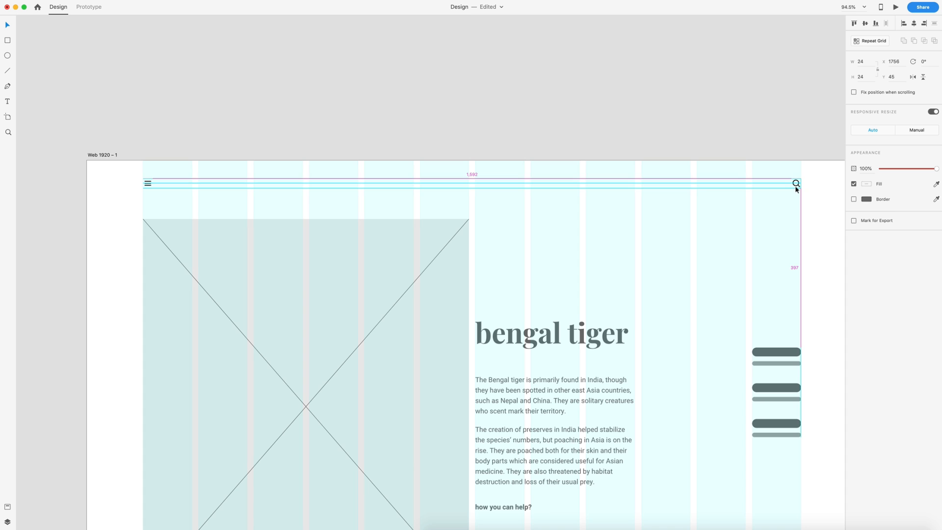
pyautogui.click(579, 175)
# Add the text "endangered" to the header beside the menu icon.
pyautogui.scroll(-5, 658, 202)
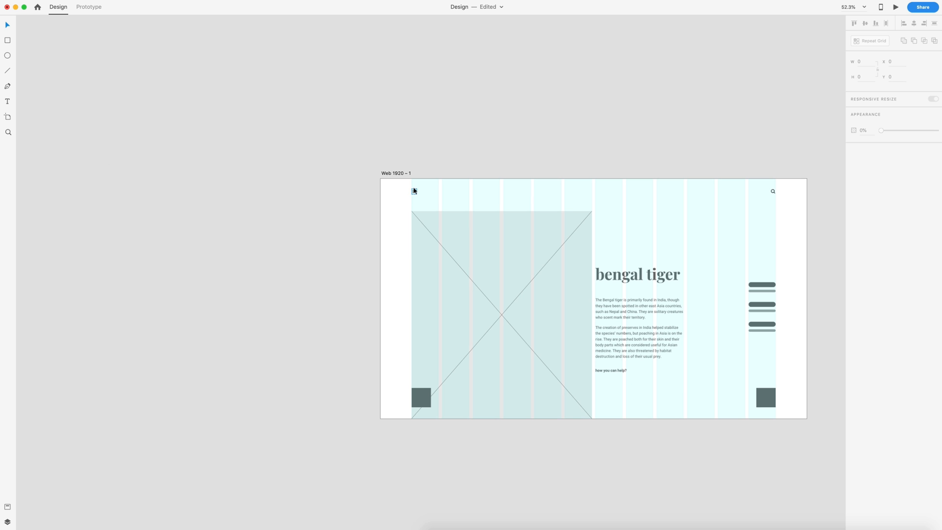
pyautogui.scroll(3, 433, 193)
pyautogui.scroll(5, 433, 193)
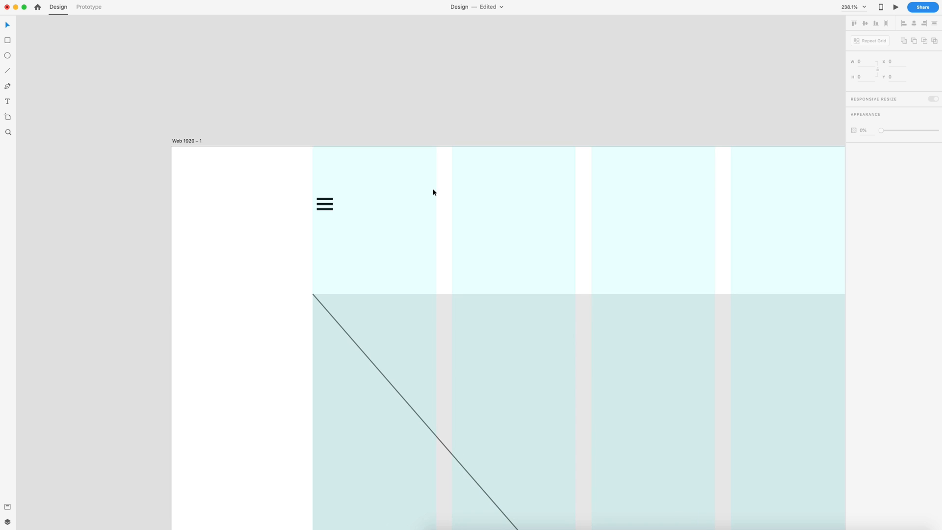
pyautogui.press('t')
pyautogui.click(366, 205)
pyautogui.write('endangered')
pyautogui.click(6, 27)
# Format the "endangered" text in Playfair Display Bold at size 20.
pyautogui.click(868, 166)
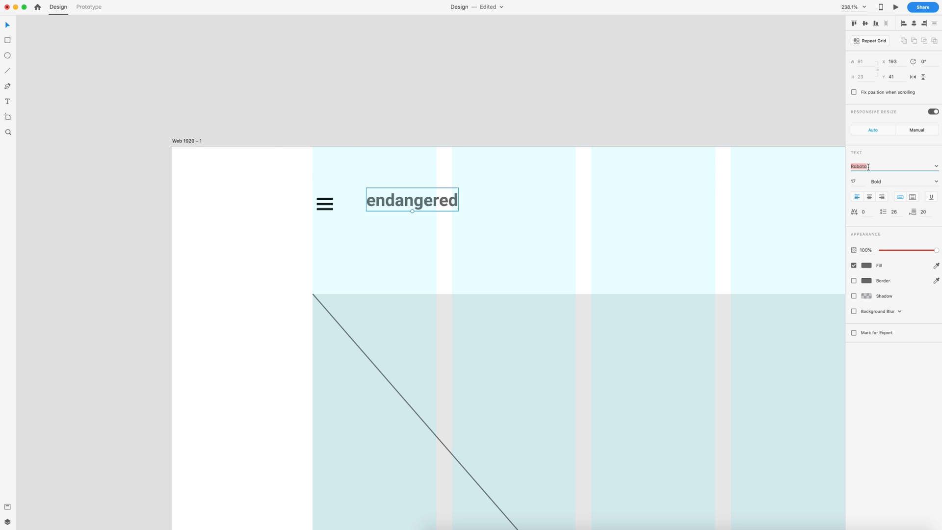
pyautogui.write('Playfi')
pyautogui.press('Return')
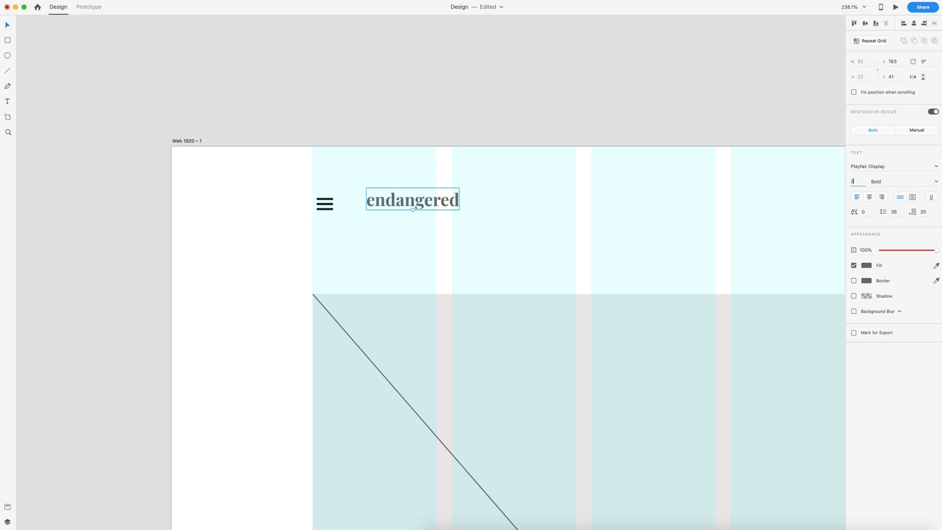
pyautogui.write('20')
pyautogui.press('Return')
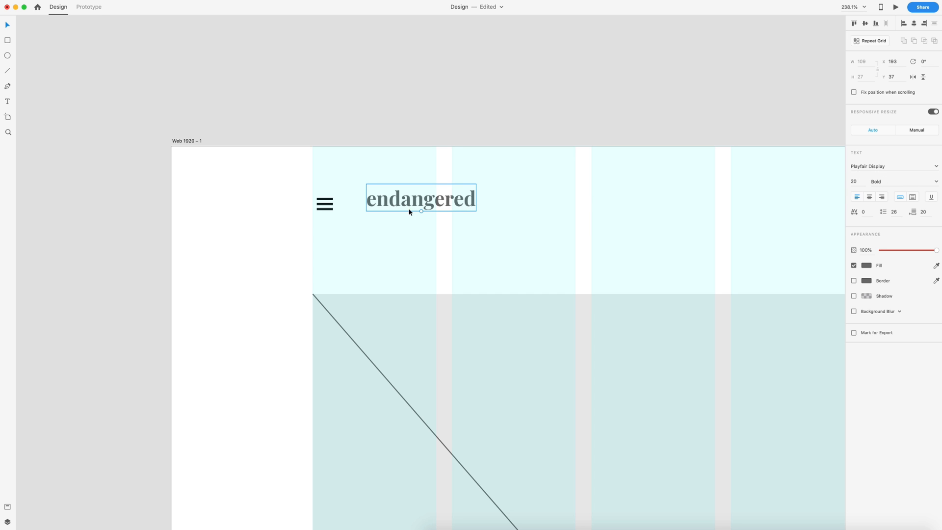
# Position the "endangered" text at Y 42, vertically in line with the menu icon and a small gap away from it.
pyautogui.moveTo(392, 201); pyautogui.dragTo(370, 208)
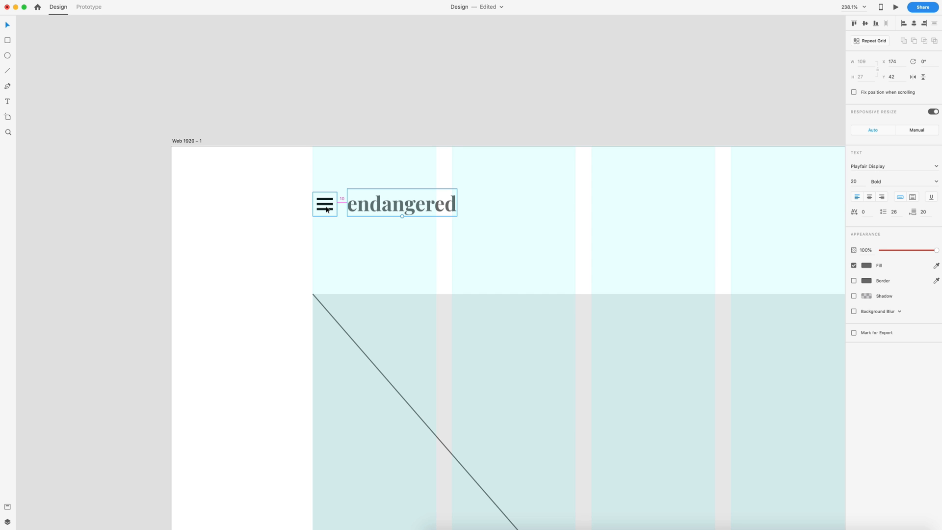
pyautogui.hotkey('shift', 'Right')
pyautogui.click(564, 219)
# Duplicate the "endangered" text, change the copy to "/" and place it after the word at X 305, Y 42.
pyautogui.moveTo(389, 204); pyautogui.dragTo(524, 206)
pyautogui.doubleClick(522, 205)
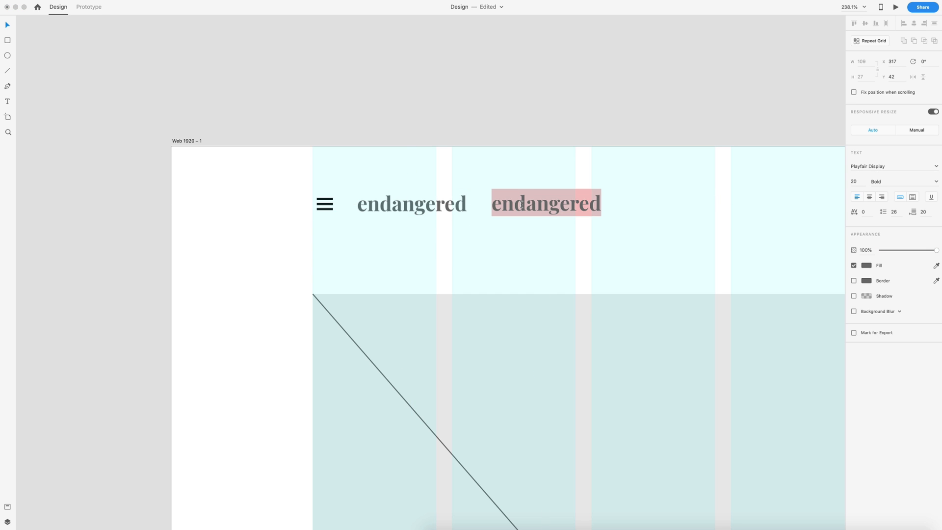
pyautogui.write('/')
pyautogui.press('Escape')
pyautogui.moveTo(496, 208); pyautogui.dragTo(484, 211)
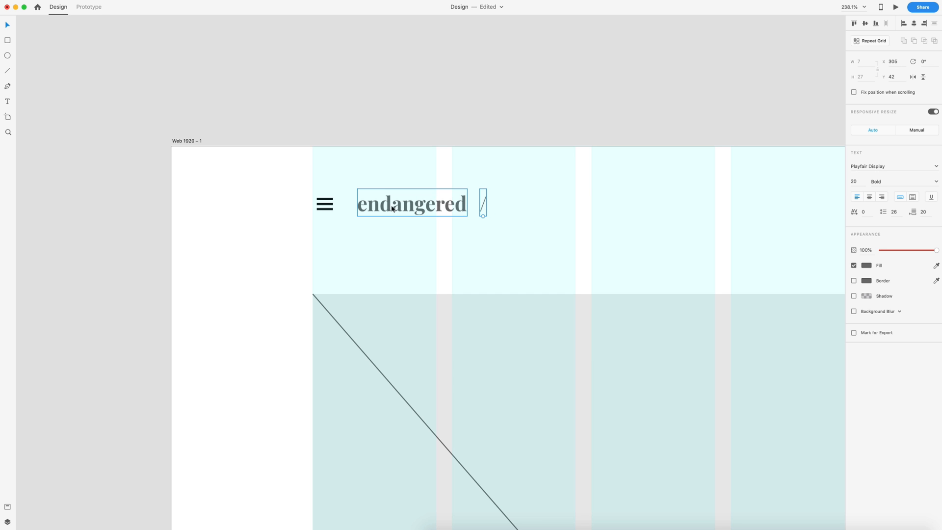
# Duplicate the "endangered" text to follow the slash at X 324, Y 42, and delete the extra slash copy.
pyautogui.keyDown('shift'); pyautogui.click(374, 207); pyautogui.keyUp('shift')
pyautogui.moveTo(373, 207); pyautogui.dragTo(515, 202)
pyautogui.click(563, 242)
pyautogui.click(627, 206)
pyautogui.press('BackSpace')
# Change the duplicated breadcrumb word after the slash to "bengal tiger" in lower case.
pyautogui.click(532, 205)
pyautogui.doubleClick(531, 207)
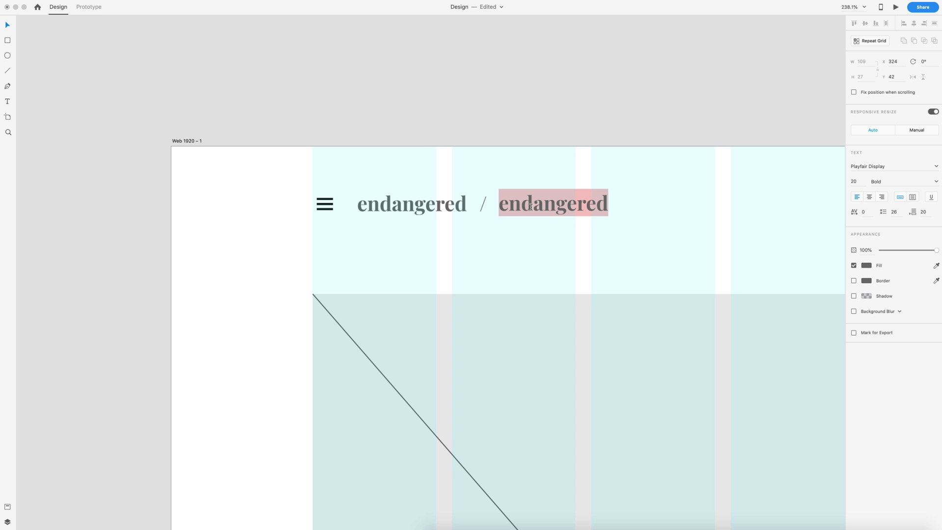
pyautogui.write('ben')
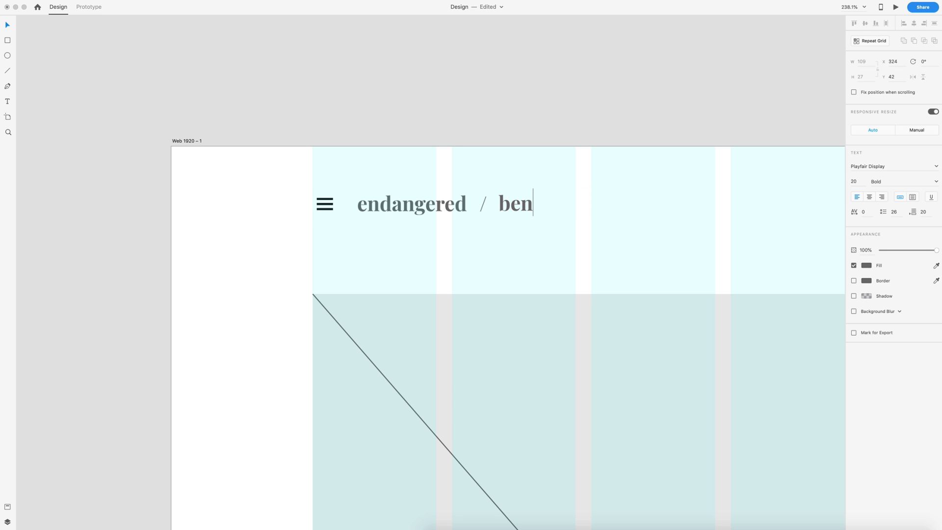
pyautogui.write('gal tiger')
pyautogui.click(500, 202)
pyautogui.press('Right')
pyautogui.press('BackSpace')
pyautogui.write('b')
pyautogui.press('Escape')
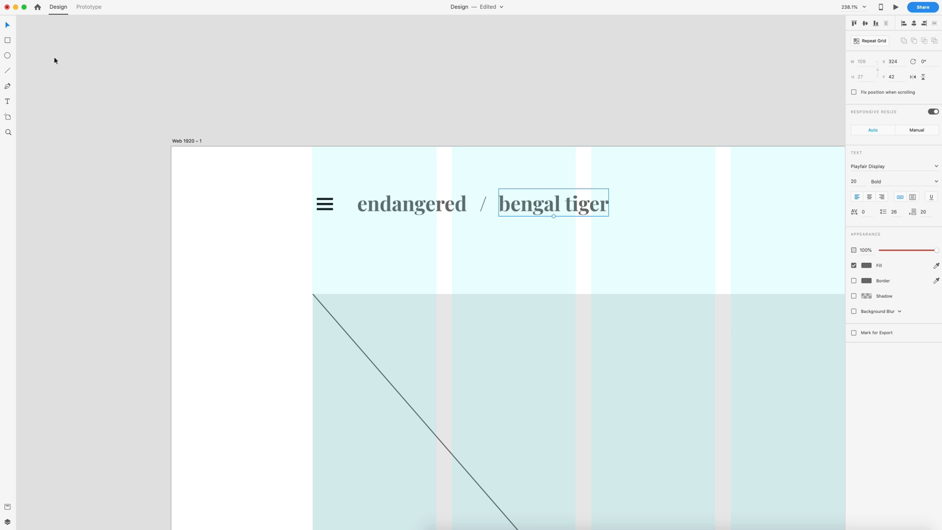
pyautogui.click(406, 126)
# Switch to Milanote and copy the facts from Scientific Name to Average Weight in the "bengal tiger (page 05)" note.
pyautogui.scroll(-5, 565, 140)
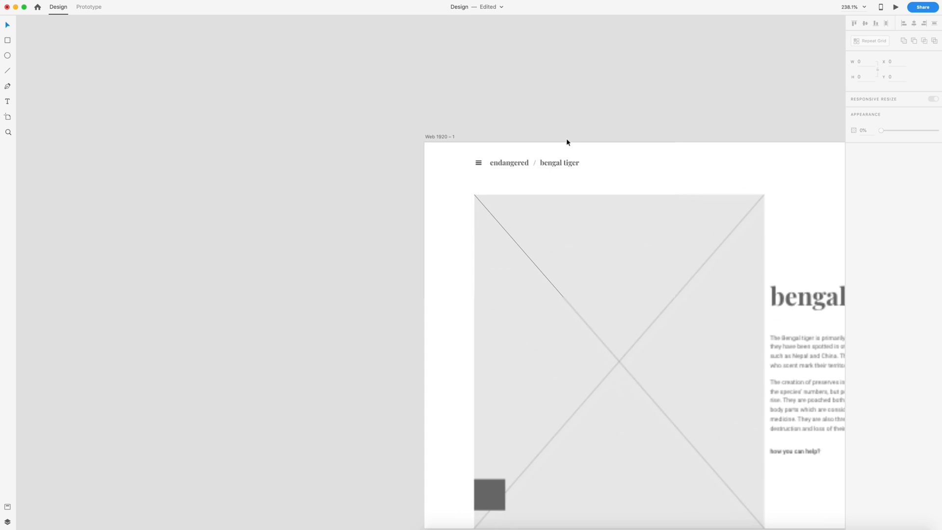
pyautogui.hscroll(5, 573, 138)
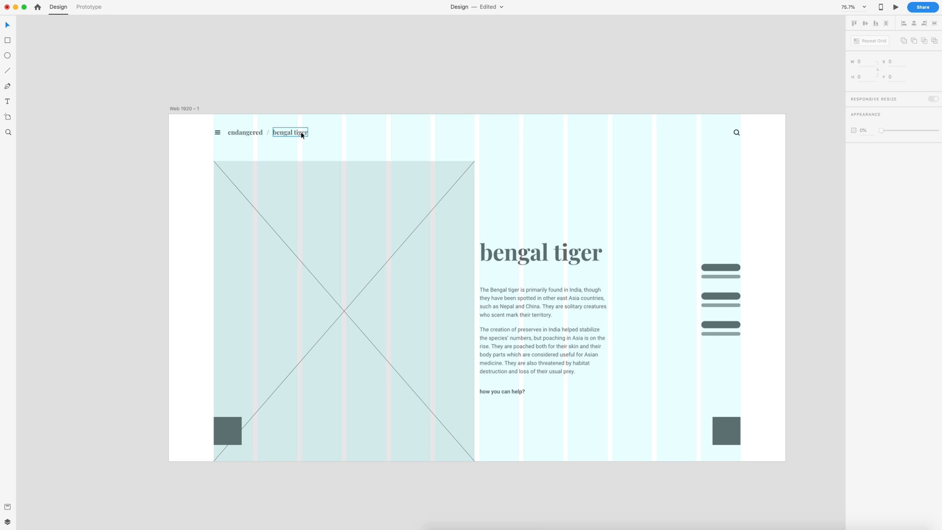
pyautogui.scroll(-2, 405, 133)
pyautogui.hscroll(2, 406, 133)
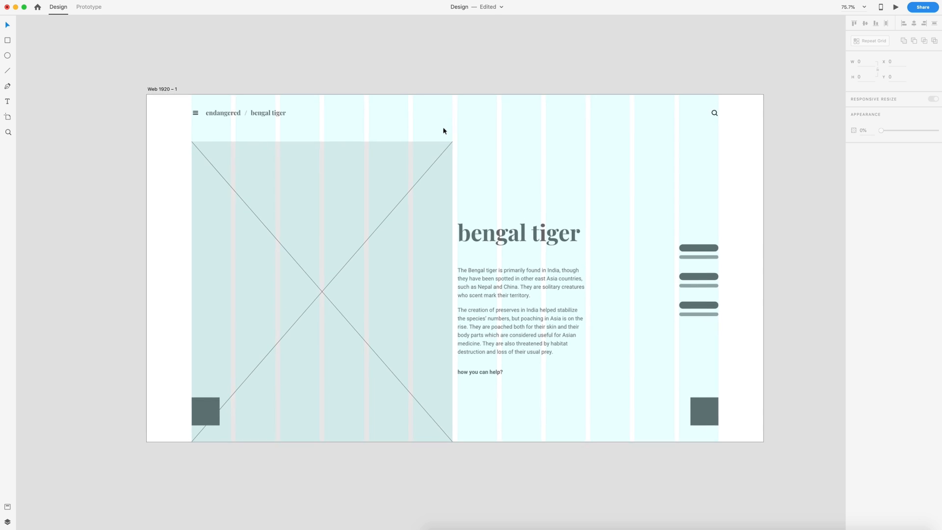
pyautogui.scroll(2, 686, 217)
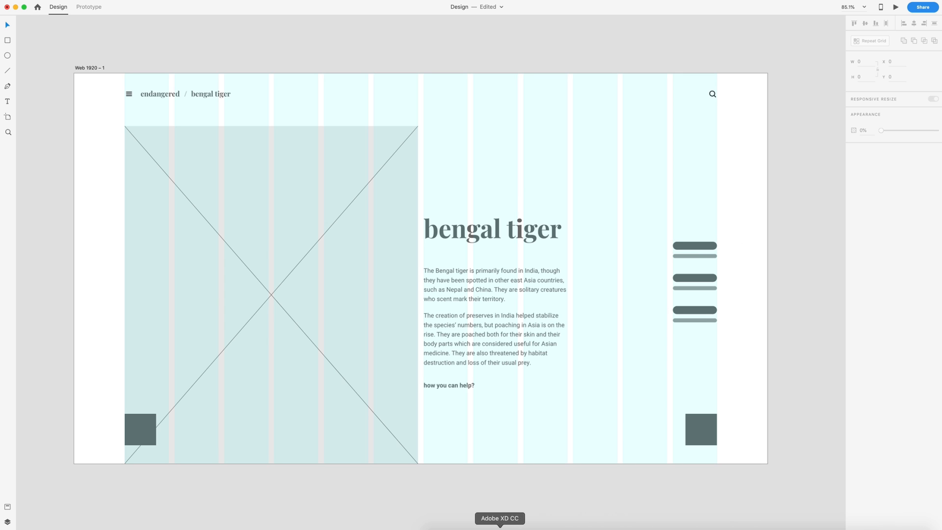
pyautogui.click(765, 526)
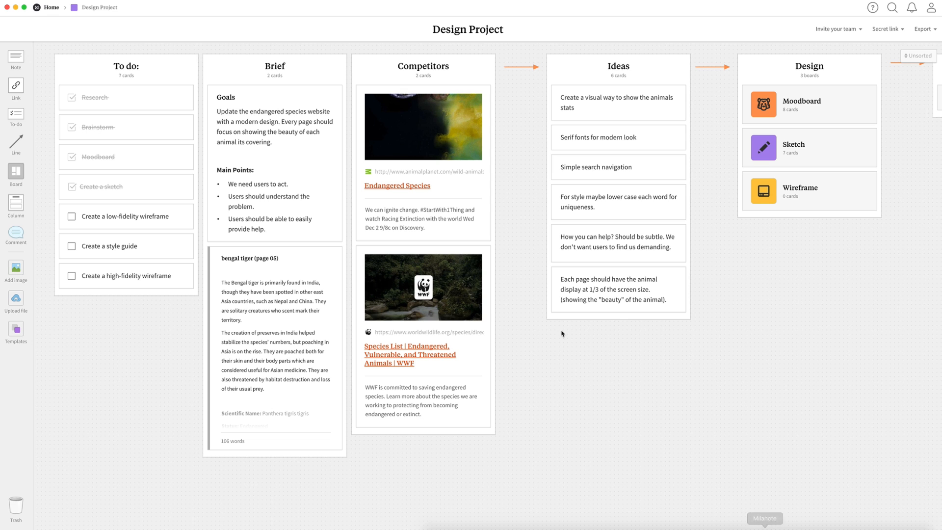
pyautogui.click(265, 377)
pyautogui.moveTo(475, 268); pyautogui.dragTo(332, 176)
pyautogui.press('super+c')
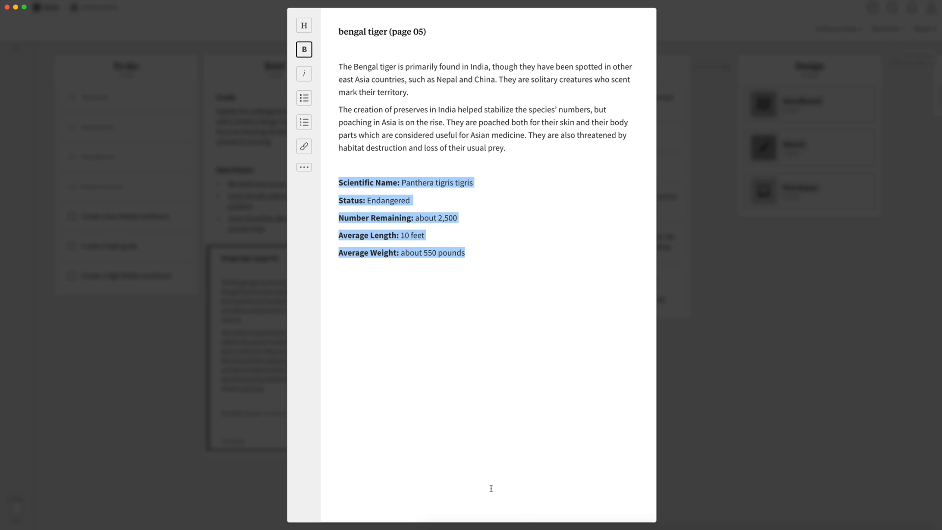
# Switch back to Adobe XD, paste the copied facts as text and park the block outside the artboard's right edge at about X 1972, Y 344.
pyautogui.click(495, 524)
pyautogui.press('t')
pyautogui.click(624, 163)
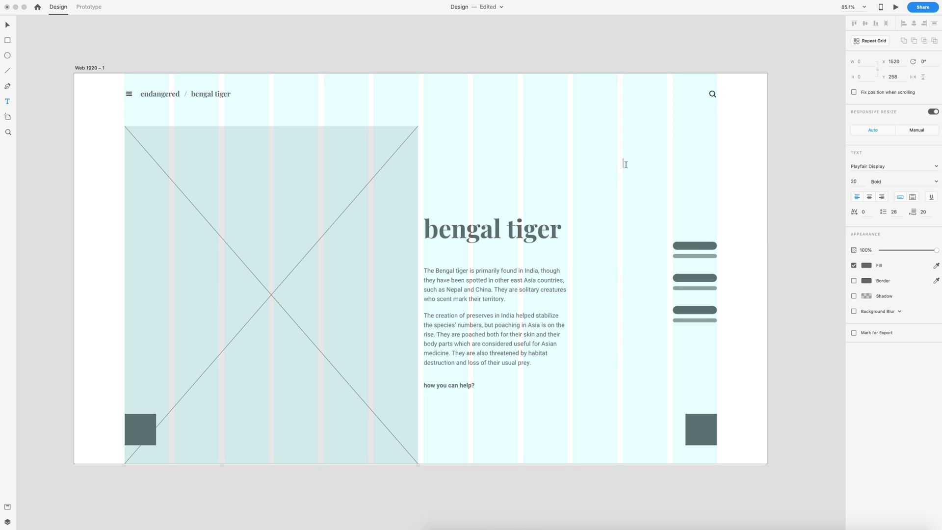
pyautogui.press('super+v')
pyautogui.press('Escape')
pyautogui.moveTo(645, 168); pyautogui.dragTo(733, 225)
pyautogui.press('Escape')
pyautogui.click(733, 226)
# Delete the three pairs of placeholder bars in the last layout column.
pyautogui.hscroll(5, 745, 244)
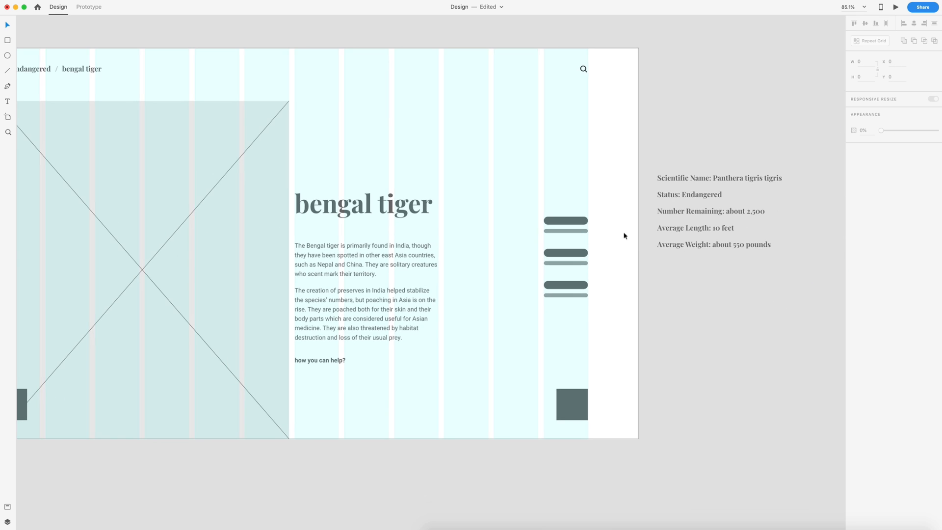
pyautogui.scroll(5, 617, 238)
pyautogui.hscroll(3, 615, 240)
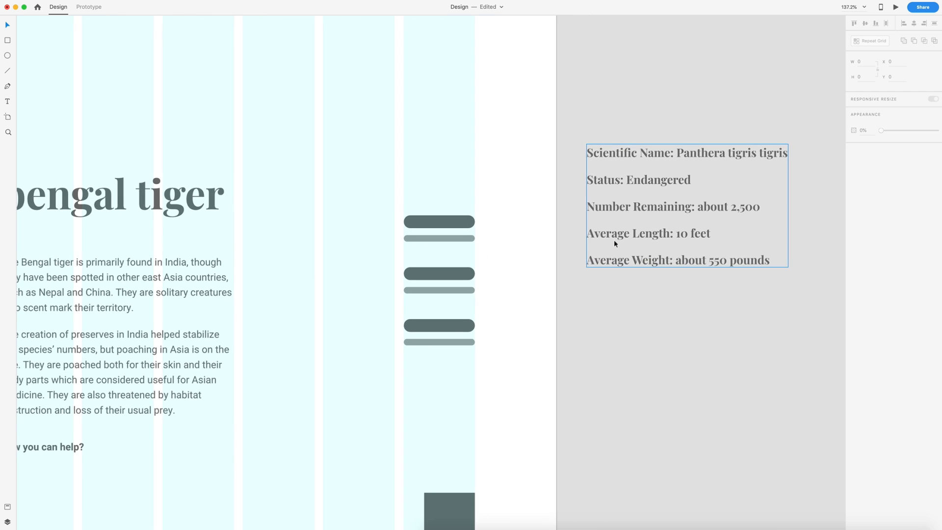
pyautogui.hscroll(-2, 554, 257)
pyautogui.hscroll(-1, 515, 280)
pyautogui.scroll(-2, 550, 319)
pyautogui.moveTo(547, 361); pyautogui.dragTo(451, 231)
pyautogui.press('Delete')
# Duplicate the breadcrumb's "bengal tiger" text into the last column at X 1658, Y 474, and place another copy directly below.
pyautogui.scroll(-5, 463, 240)
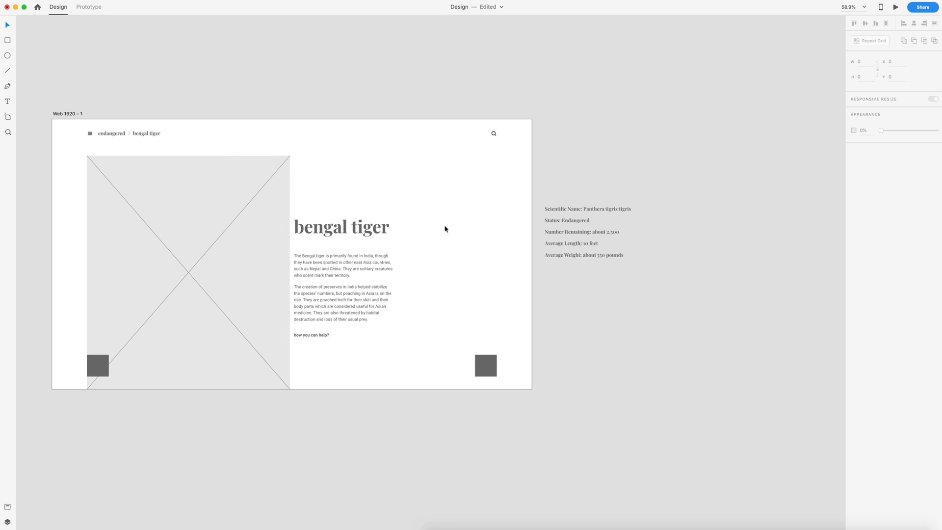
pyautogui.moveTo(143, 137); pyautogui.dragTo(473, 244)
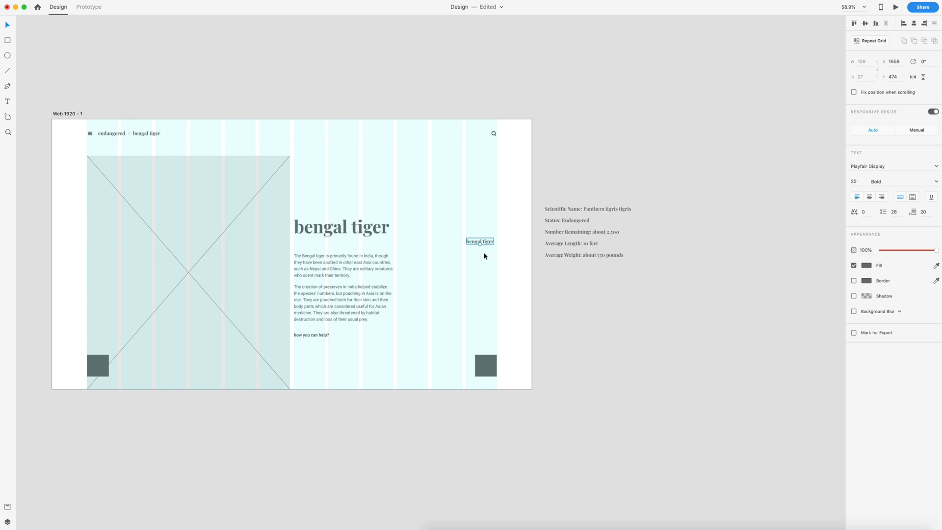
pyautogui.scroll(5, 485, 251)
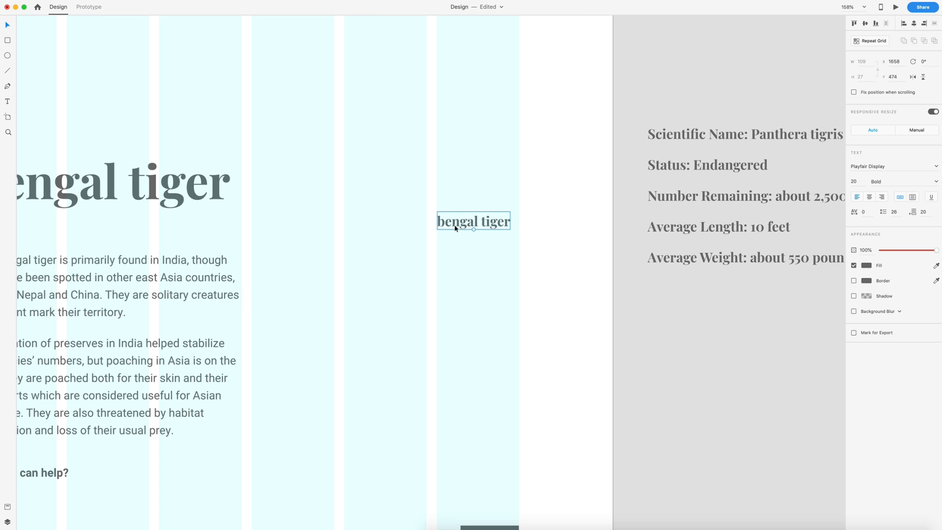
pyautogui.moveTo(456, 228); pyautogui.dragTo(456, 245)
# Format the lower "bengal tiger" copy as Roboto Regular at size 17 and move it up to Y 501.
pyautogui.click(869, 165)
pyautogui.write('Roboto')
pyautogui.press('Return')
pyautogui.click(861, 181)
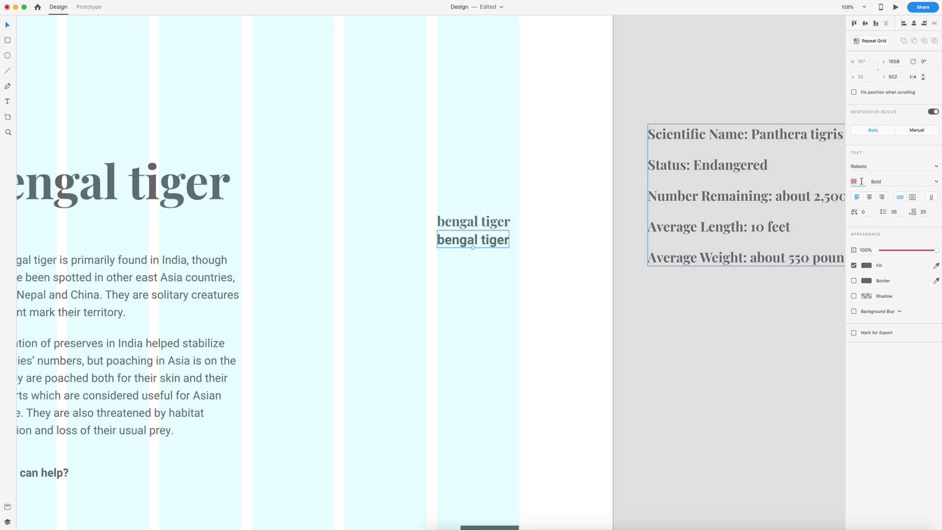
pyautogui.write('17')
pyautogui.press('Return')
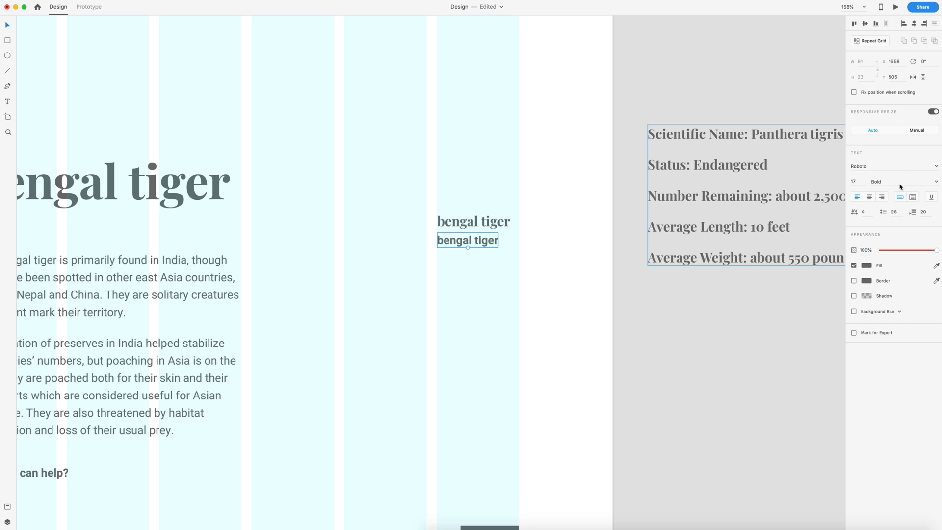
pyautogui.click(937, 182)
pyautogui.click(889, 195)
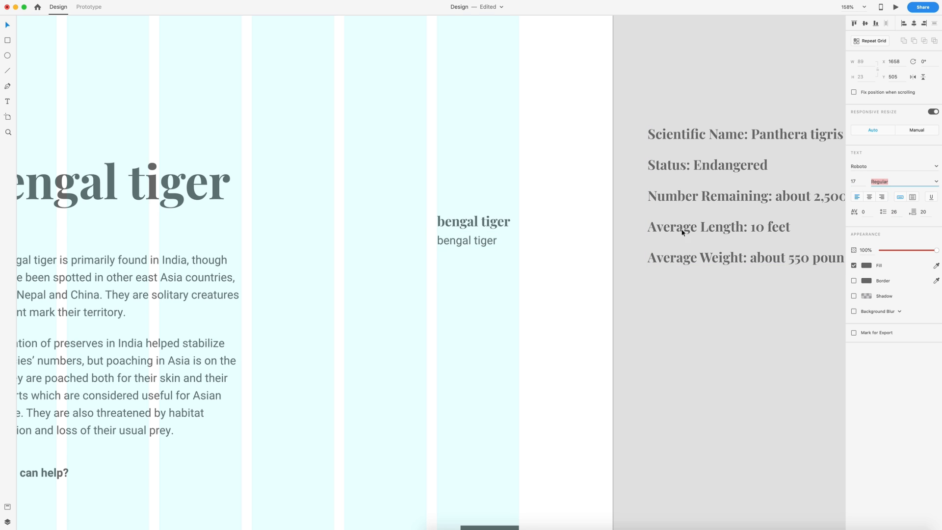
pyautogui.moveTo(475, 248); pyautogui.dragTo(468, 237)
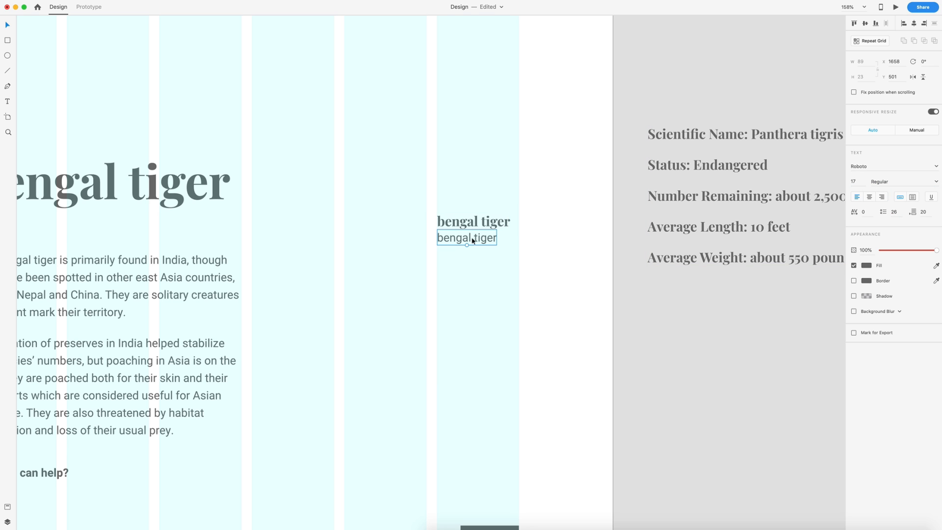
# Replace the upper text in the last column with "2,500" and the lower text with "remaining".
pyautogui.doubleClick(474, 221)
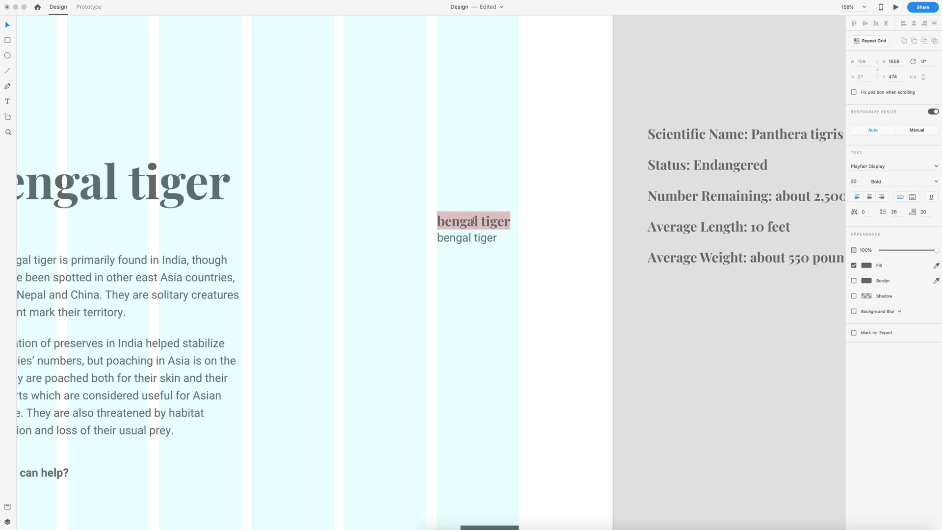
pyautogui.press('Escape')
pyautogui.hscroll(5, 666, 294)
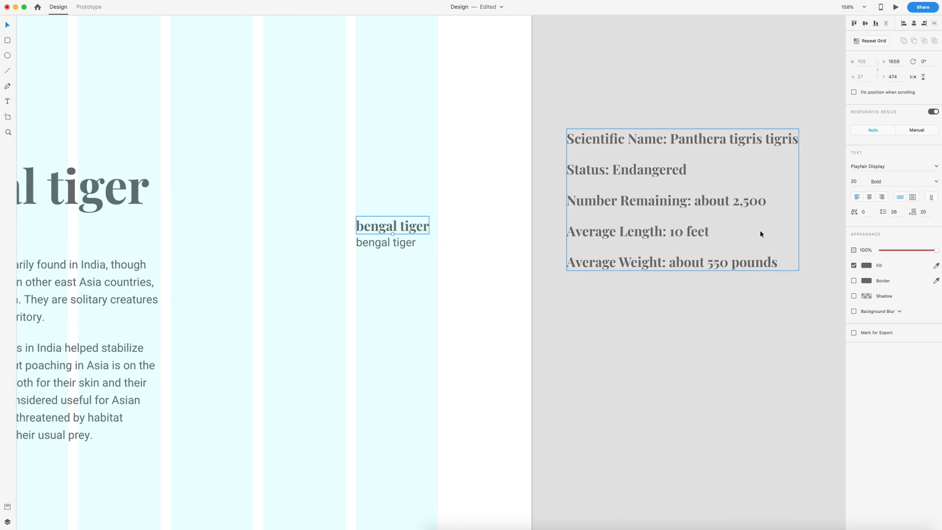
pyautogui.doubleClick(354, 226)
pyautogui.write('2,500')
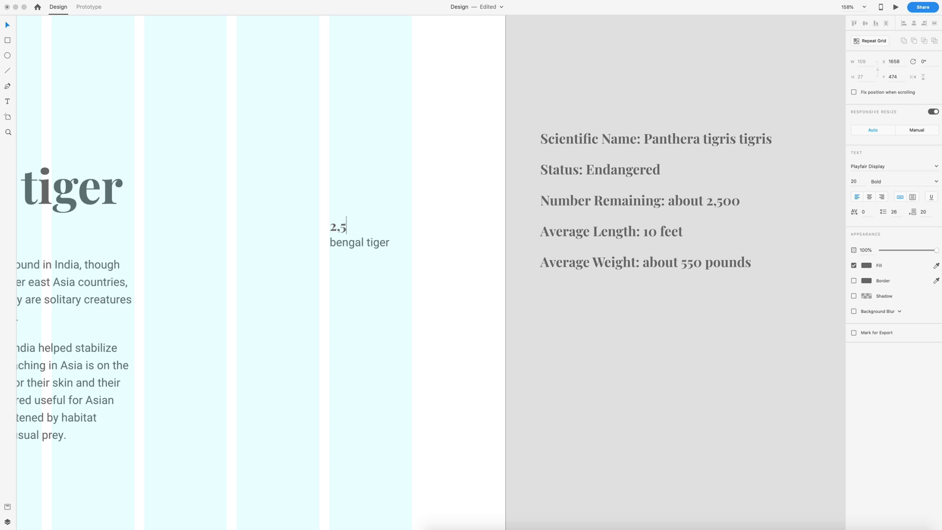
pyautogui.doubleClick(341, 244)
pyautogui.write('remaining')
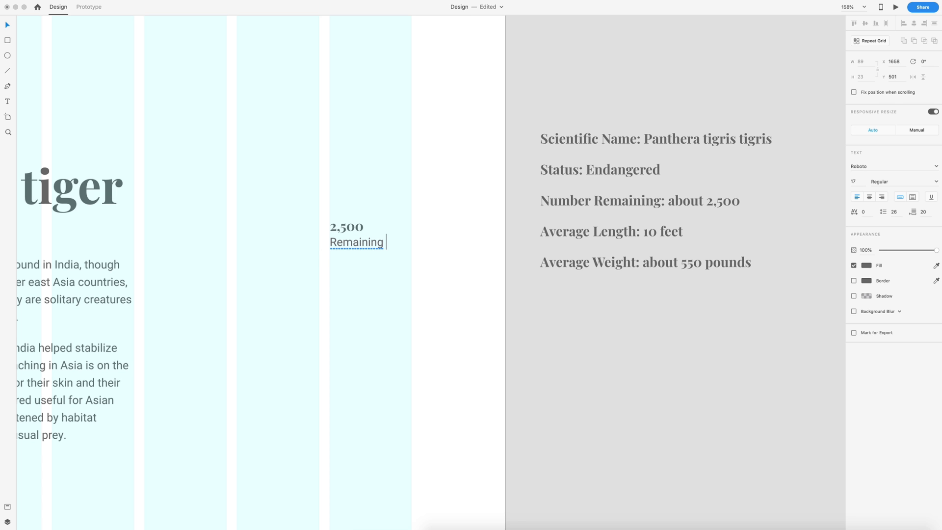
pyautogui.click(343, 255)
pyautogui.press('Escape')
# Group the "2,500" and "remaining" texts and place two evenly spaced copies below, at Y 534 and Y 594.
pyautogui.moveTo(432, 275); pyautogui.dragTo(299, 216)
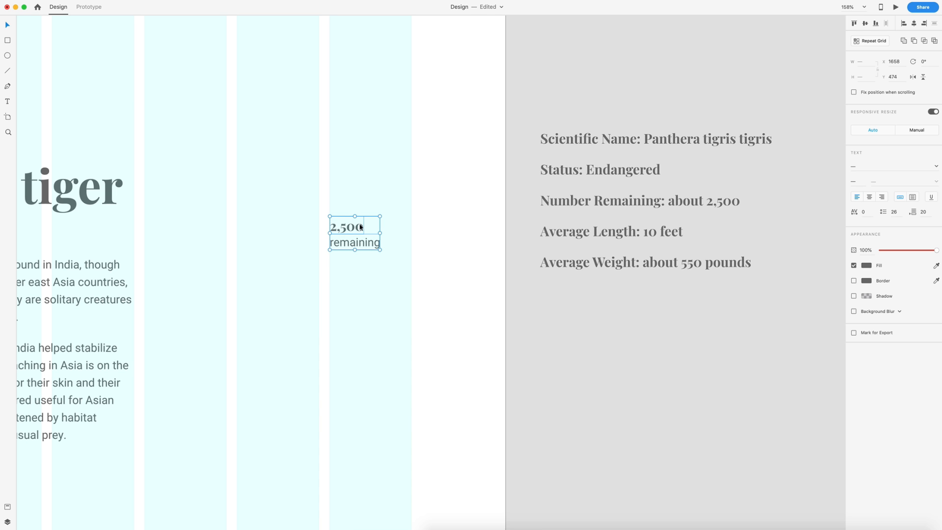
pyautogui.press('super+g')
pyautogui.moveTo(360, 227); pyautogui.dragTo(348, 269)
pyautogui.press('super+d')
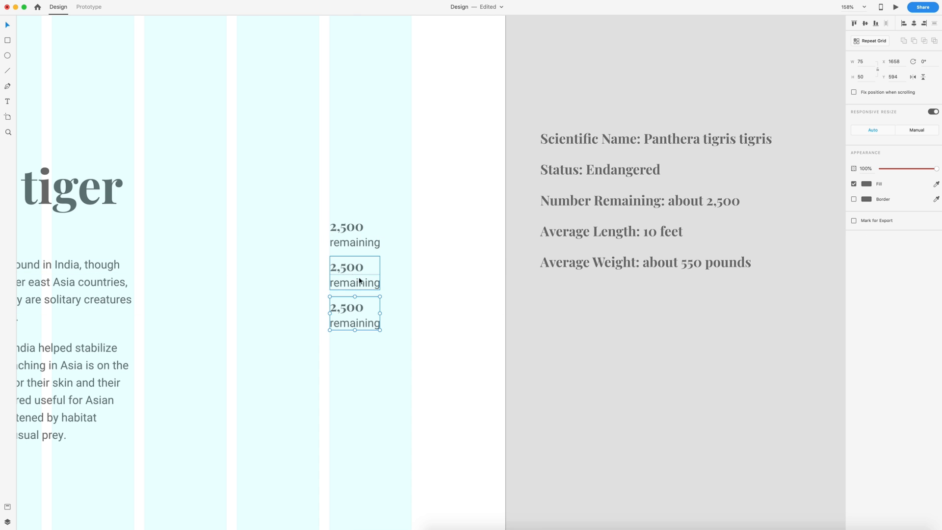
# Change the second stat group to "10 feet" with the lower-case label "avg. length".
pyautogui.doubleClick(347, 270)
pyautogui.doubleClick(346, 268)
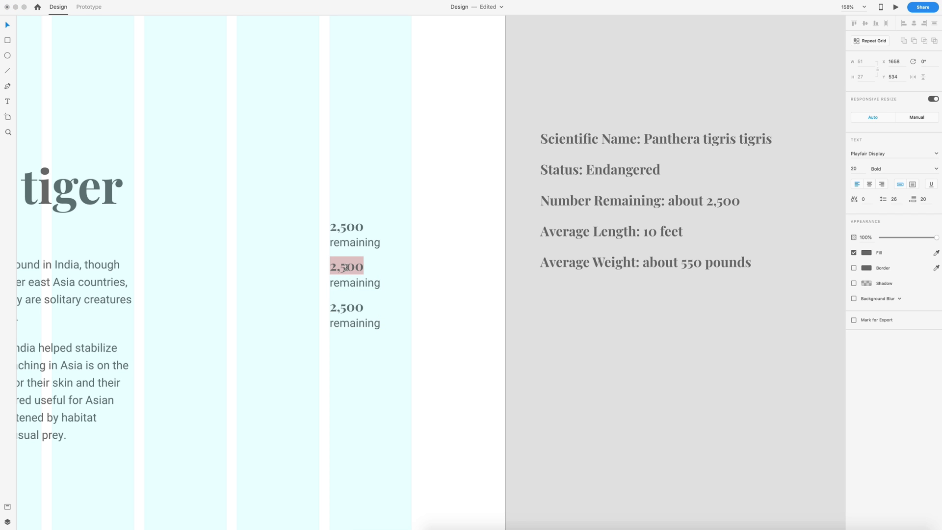
pyautogui.click(339, 269)
pyautogui.doubleClick(339, 268)
pyautogui.write('1')
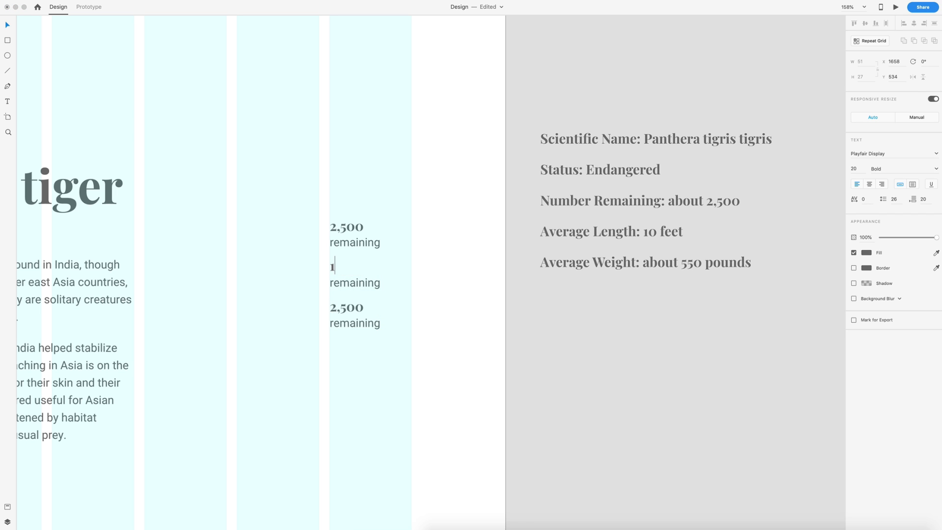
pyautogui.write('0 feet')
pyautogui.doubleClick(349, 283)
pyautogui.write('a')
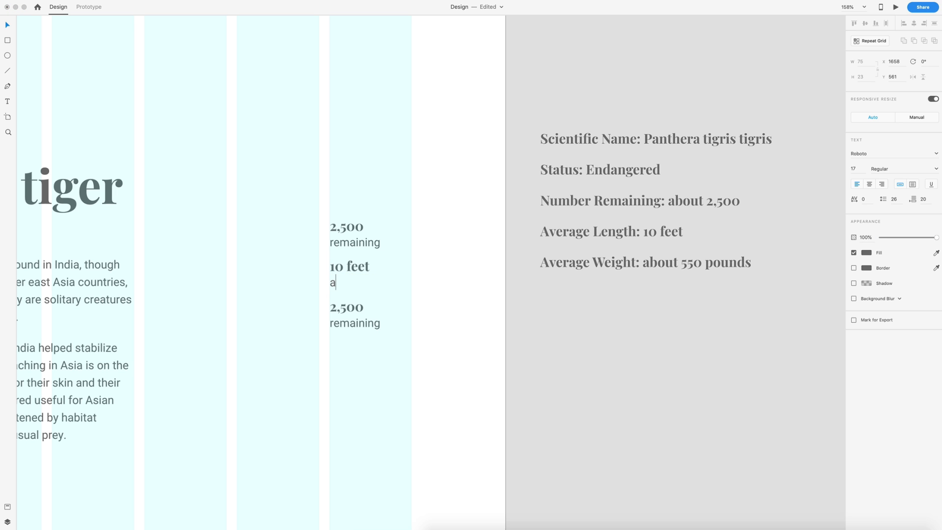
pyautogui.write('vg. length')
pyautogui.click(335, 282)
pyautogui.press('BackSpace')
pyautogui.write('a')
pyautogui.press('Escape')
# Change the third stat group to "550 pounds" with the label "avg. weight".
pyautogui.doubleClick(348, 309)
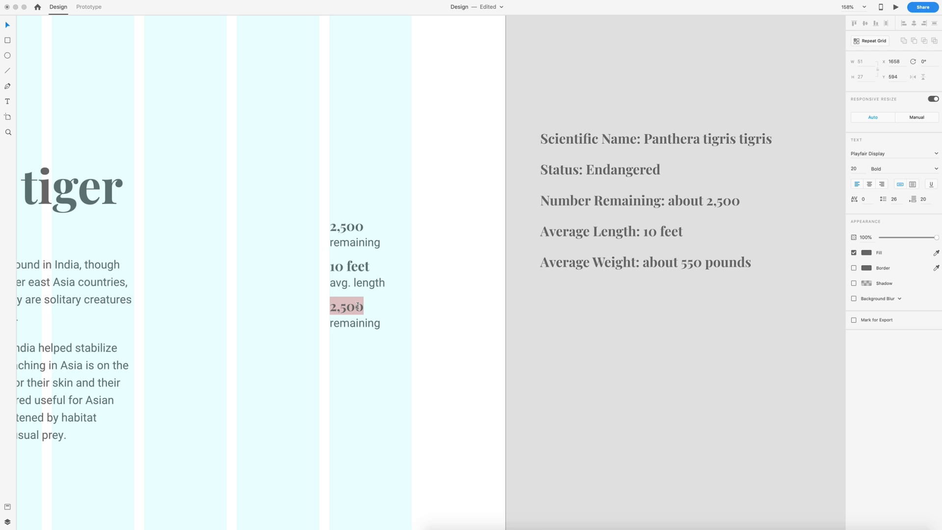
pyautogui.write('550')
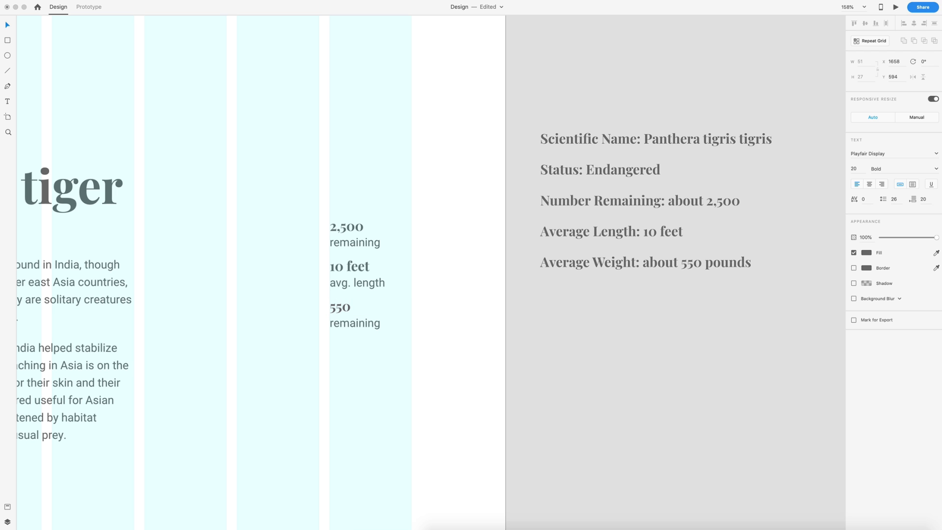
pyautogui.write(' pounds')
pyautogui.doubleClick(351, 326)
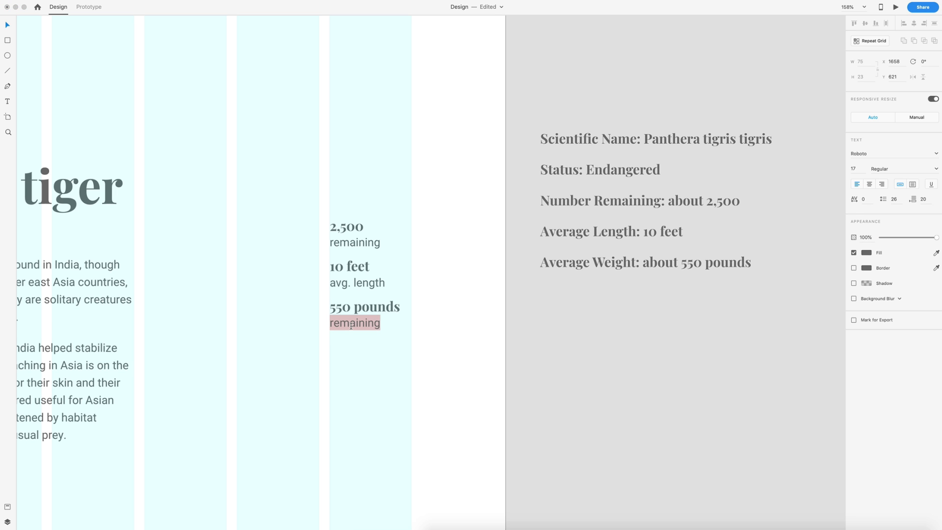
pyautogui.write('avg. ')
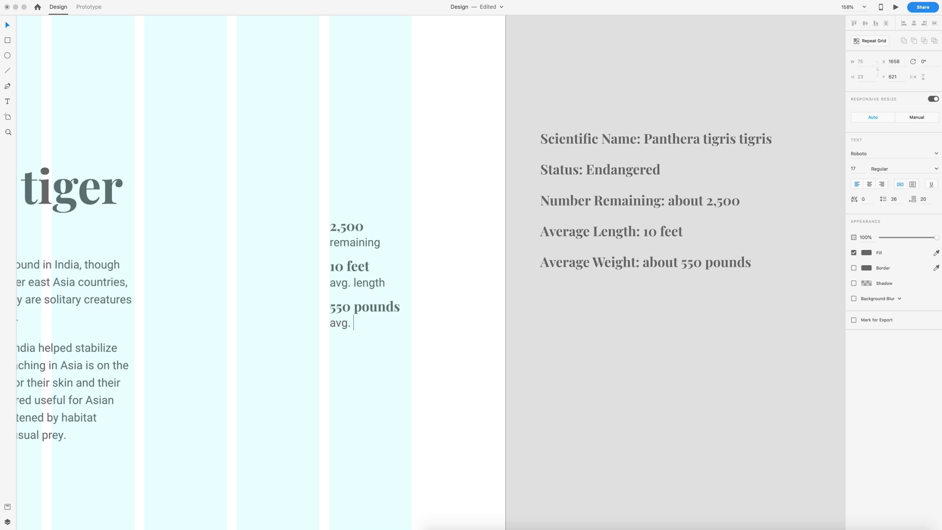
pyautogui.write('weight')
pyautogui.press('Escape')
pyautogui.click(476, 322)
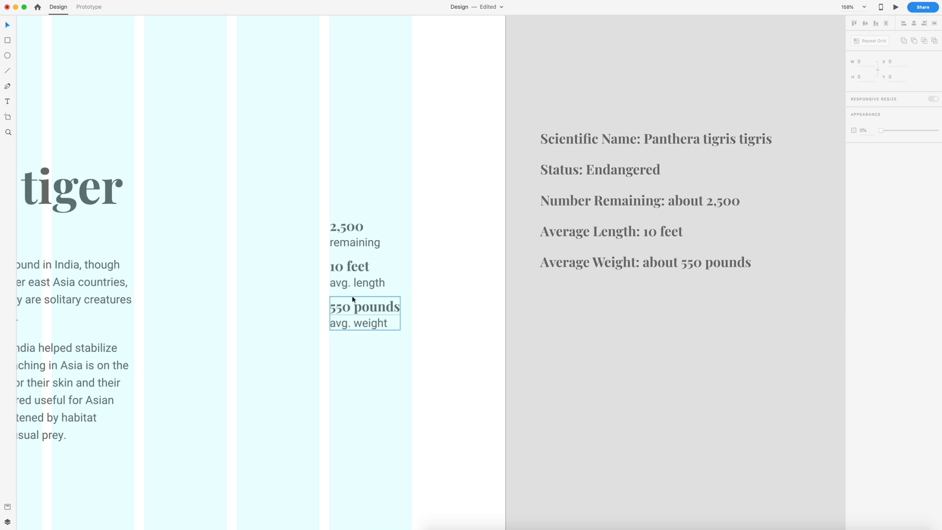
# Move the three stat groups down together to Y 534, level with the top of the description paragraphs.
pyautogui.scroll(-5, 441, 314)
pyautogui.hscroll(-4, 443, 315)
pyautogui.moveTo(538, 332); pyautogui.dragTo(505, 269)
pyautogui.keyDown('shift'); pyautogui.click(342, 274); pyautogui.keyUp('shift')
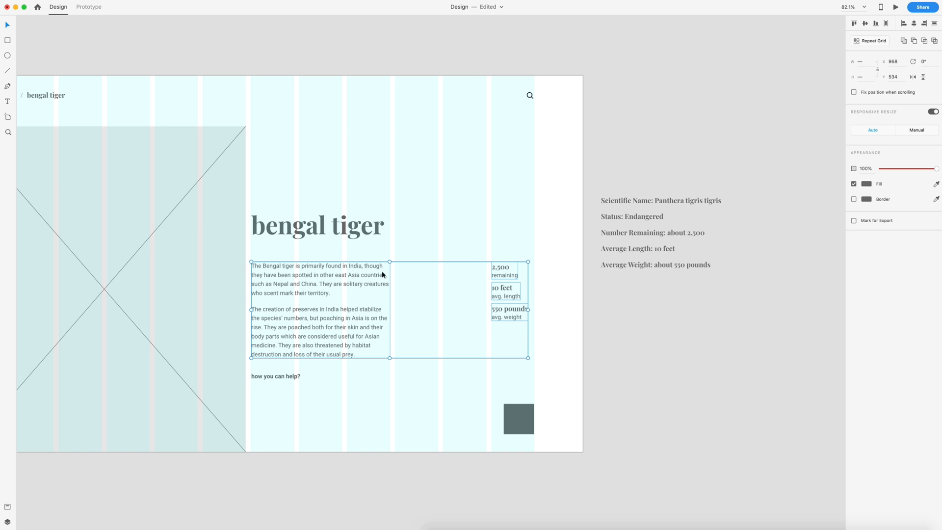
pyautogui.click(457, 229)
# Delete the reference text with the tiger's scientific name, status and measurements beside the artboard.
pyautogui.scroll(4, 411, 313)
pyautogui.hscroll(-2, 447, 311)
pyautogui.moveTo(782, 101); pyautogui.dragTo(805, 250)
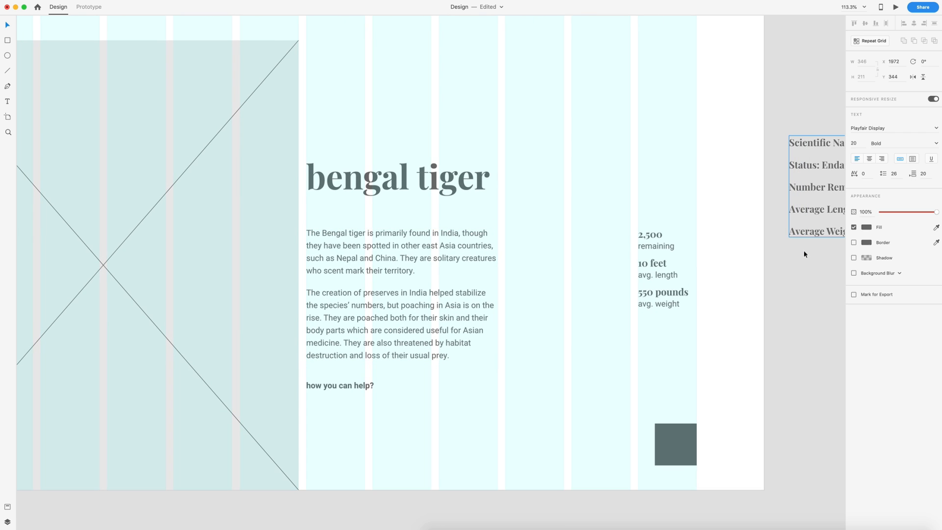
pyautogui.press('Delete')
# Widen the spacing of the stats: move the second group down to about Y 613 and the third below it with an equal gap.
pyautogui.scroll(-1, 687, 282)
pyautogui.moveTo(684, 314); pyautogui.dragTo(656, 260)
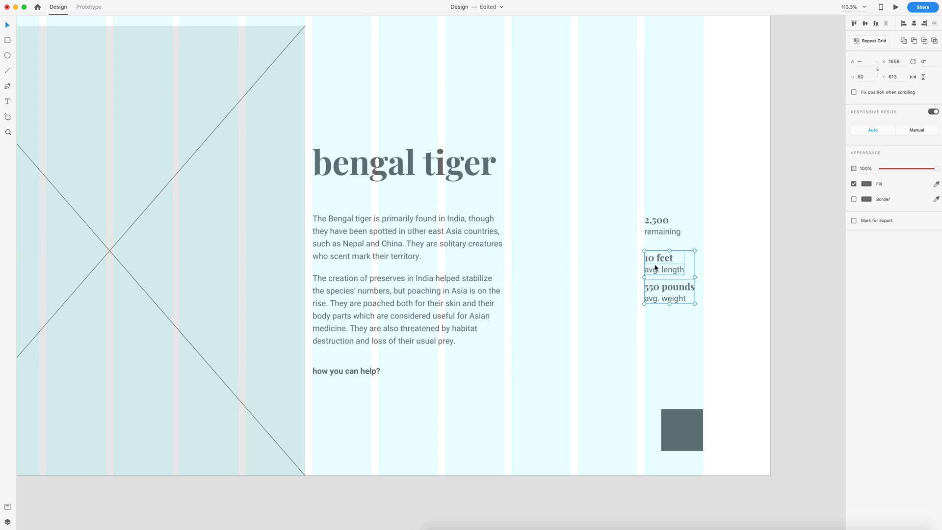
pyautogui.click(678, 315)
pyautogui.moveTo(671, 300); pyautogui.dragTo(669, 309)
pyautogui.click(756, 325)
pyautogui.scroll(-5, 757, 328)
pyautogui.scroll(5, 757, 329)
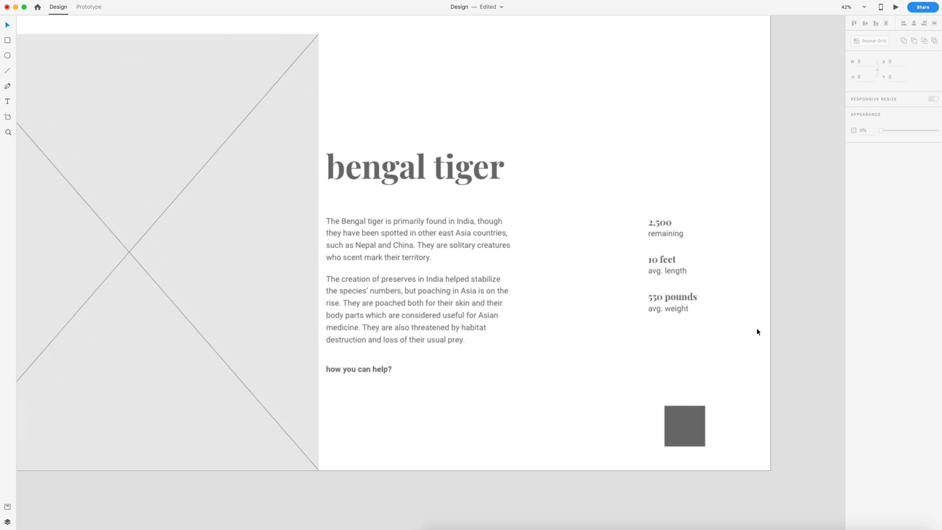
# Copy the breadcrumb text "bengal tiger" below the stats at X 1658, Y 870 and change it to "next".
pyautogui.hscroll(-3, 757, 328)
pyautogui.hscroll(-2, 756, 328)
pyautogui.scroll(-5, 686, 339)
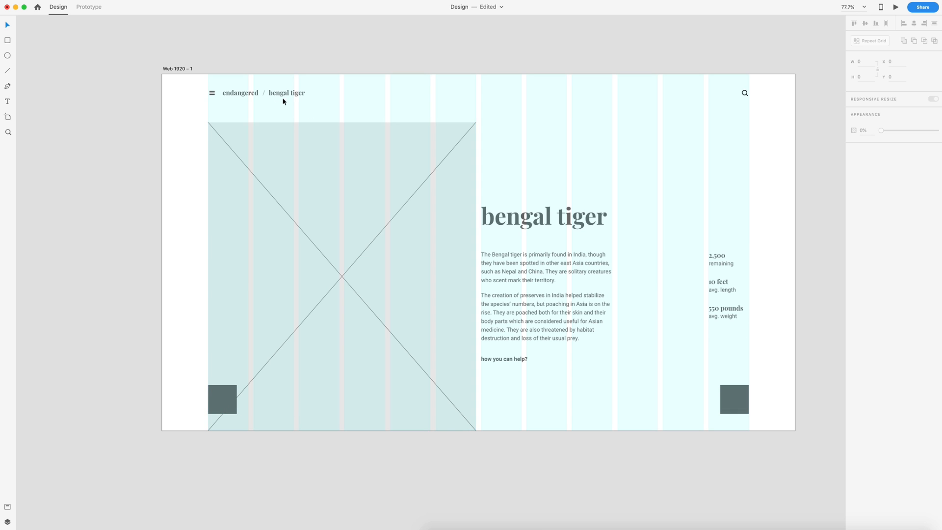
pyautogui.moveTo(289, 92); pyautogui.dragTo(741, 369)
pyautogui.scroll(5, 748, 374)
pyautogui.moveTo(679, 332); pyautogui.dragTo(651, 329)
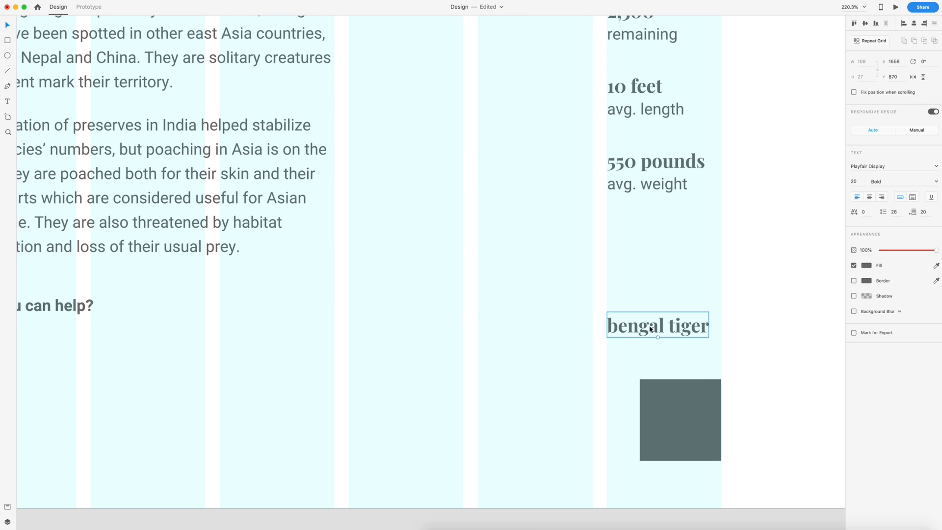
pyautogui.doubleClick(647, 328)
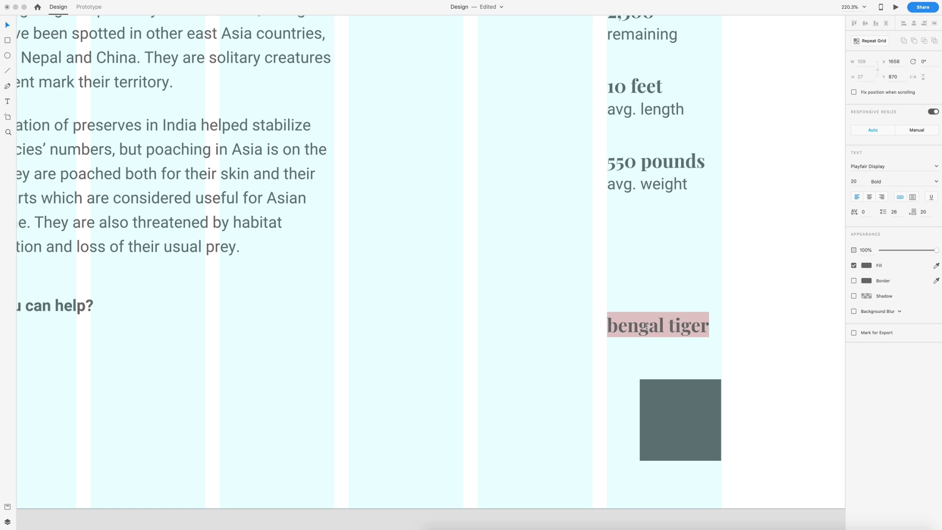
pyautogui.write('next')
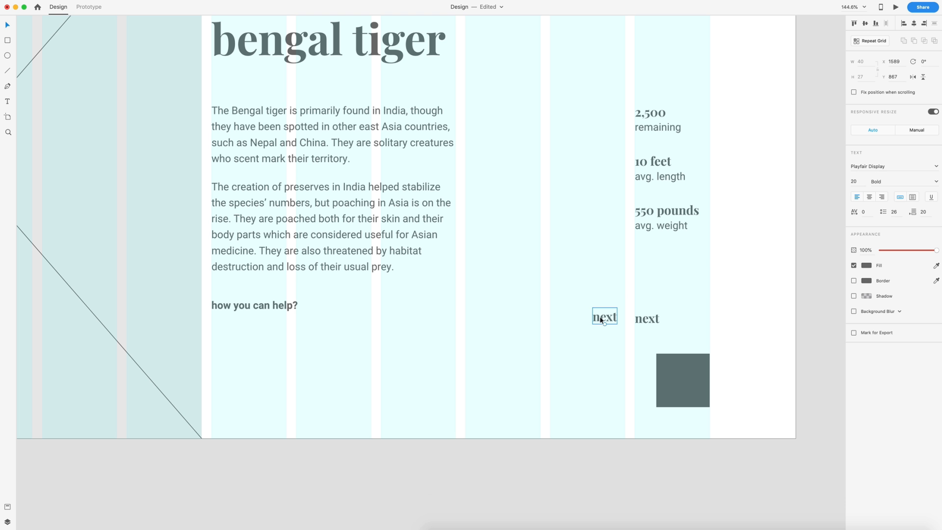
# Place a copy of "next" at X 1587, Y 838 and change its text to "previous", rejecting the capitalised suggestion.
pyautogui.moveTo(599, 319); pyautogui.dragTo(599, 300)
pyautogui.doubleClick(600, 300)
pyautogui.write('previous')
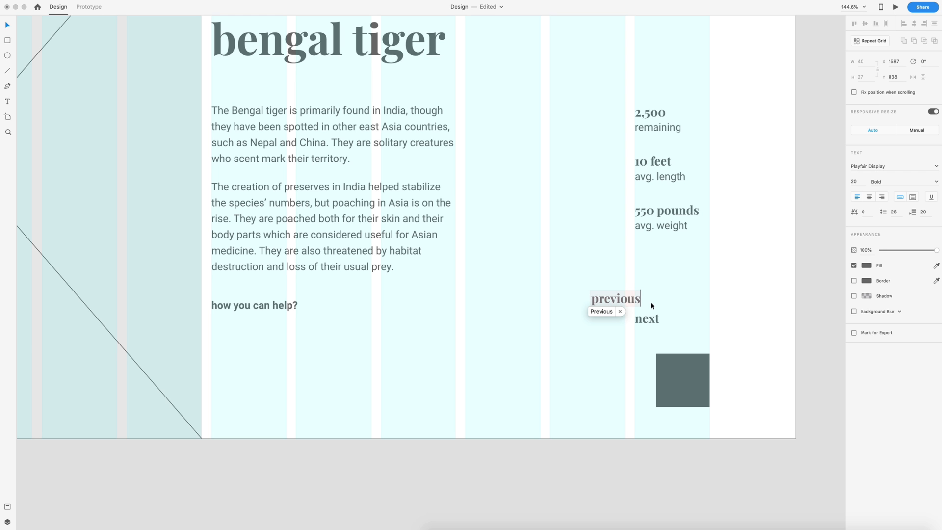
pyautogui.click(621, 311)
pyautogui.press('Escape')
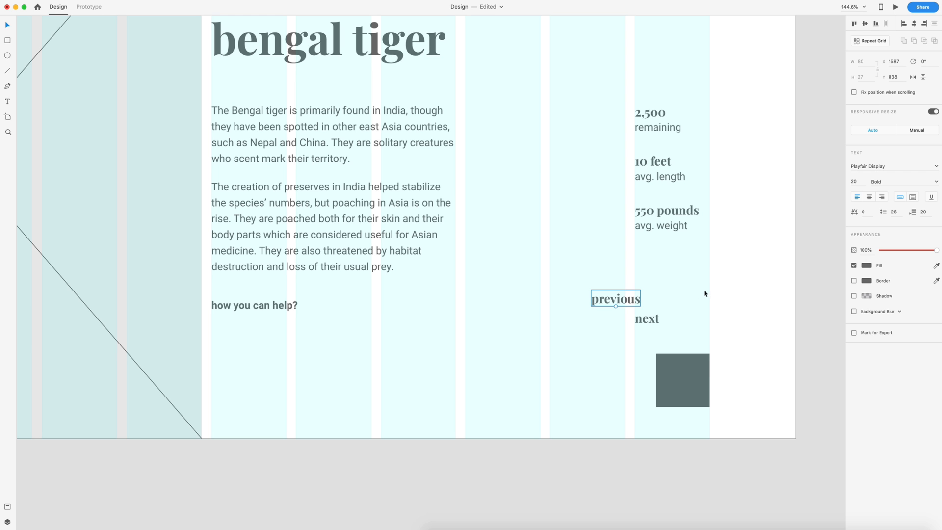
# Delete the two dark square placeholders in the lower corners of the page.
pyautogui.scroll(-5, 697, 342)
pyautogui.click(689, 362)
pyautogui.press('BackSpace')
pyautogui.click(150, 364)
pyautogui.press('BackSpace')
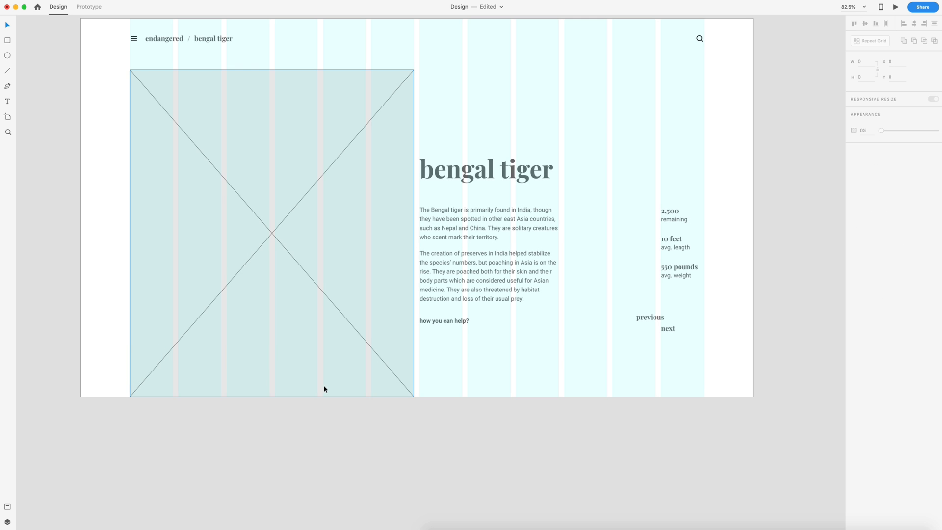
# Move the "next" text to the bottom of the last grid column, aligned with the left edge of the stats.
pyautogui.moveTo(669, 329); pyautogui.dragTo(696, 375)
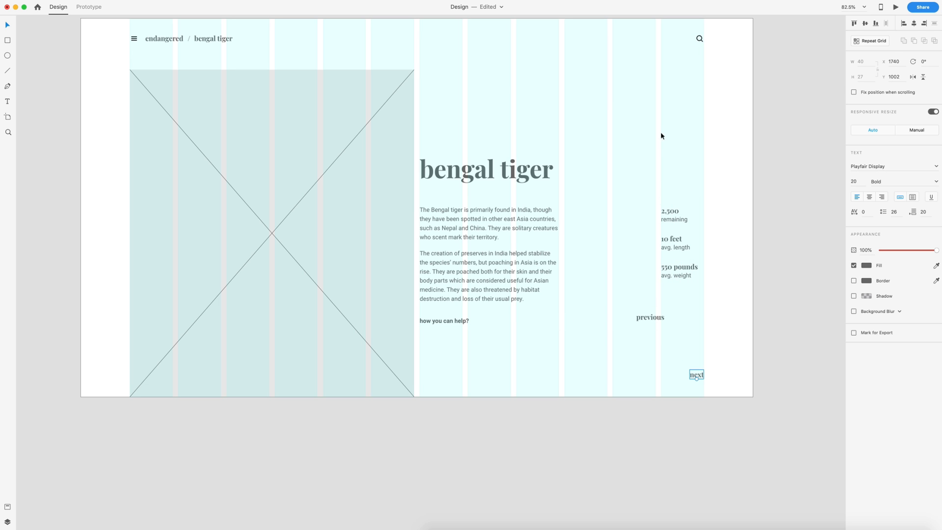
pyautogui.moveTo(693, 373); pyautogui.dragTo(668, 376)
pyautogui.press('alt')
pyautogui.press('Down')
pyautogui.press('Down')
pyautogui.press('Down')
pyautogui.press('Down')
pyautogui.press('Down')
# Move the "previous" text to the first grid column at X 140, Y 1008, level with "next".
pyautogui.hscroll(-5, 652, 354)
pyautogui.moveTo(792, 306); pyautogui.dragTo(283, 366)
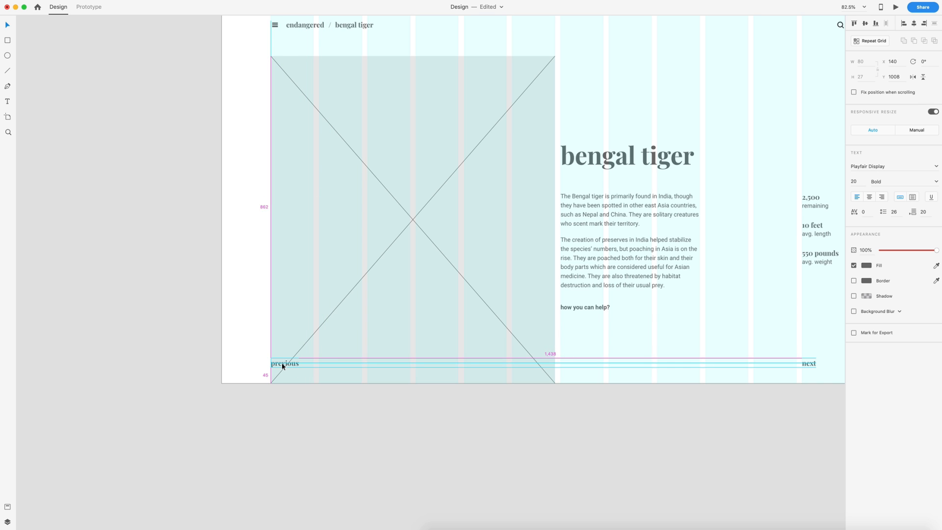
pyautogui.click(246, 283)
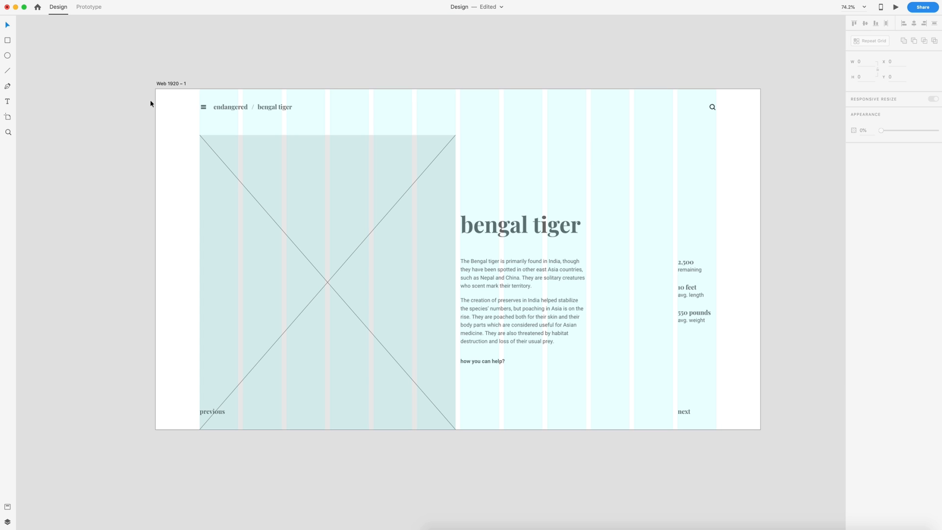
# Rename the artboard "Wireframe".
pyautogui.doubleClick(172, 85)
pyautogui.write('Wireframe')
pyautogui.press('Return')
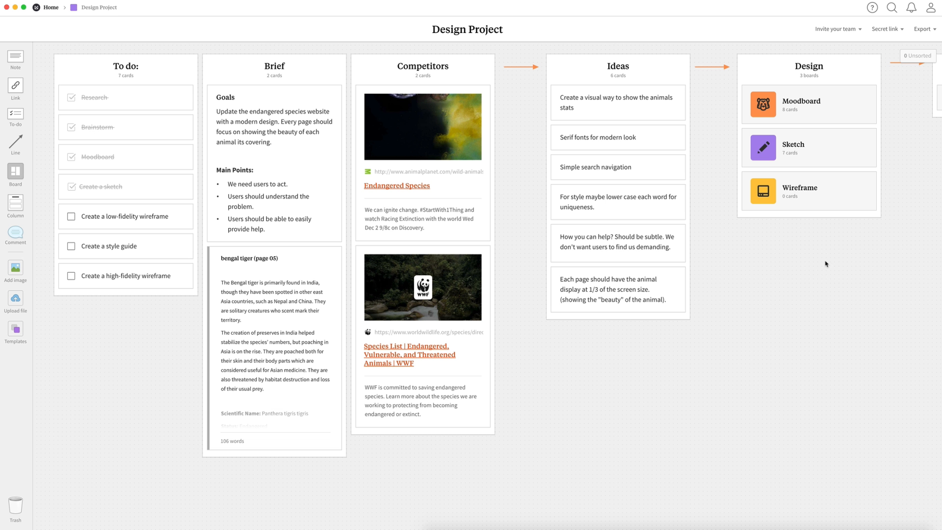
# Switch to the Design Project board in Milanote, open its Wireframe board, add the exported wireframe image, enlarge it and centre it.
pyautogui.hscroll(5, 826, 265)
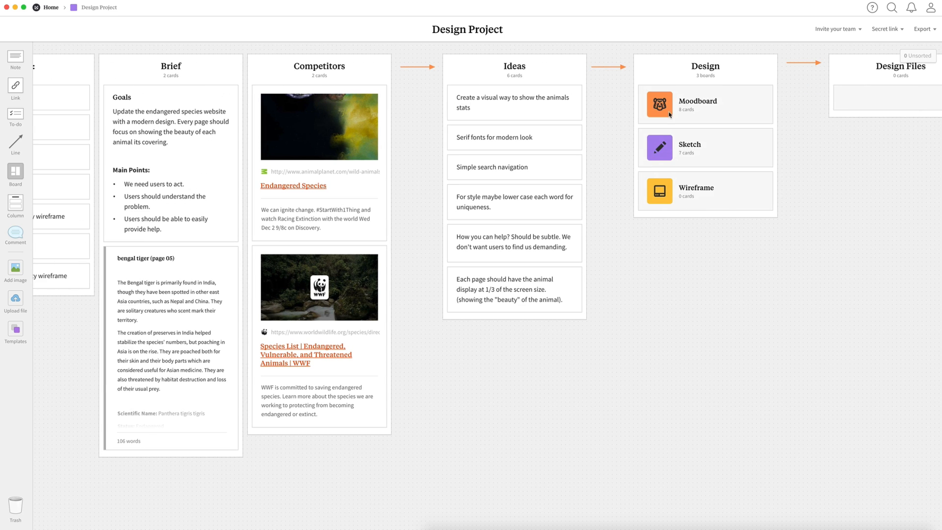
pyautogui.click(665, 192)
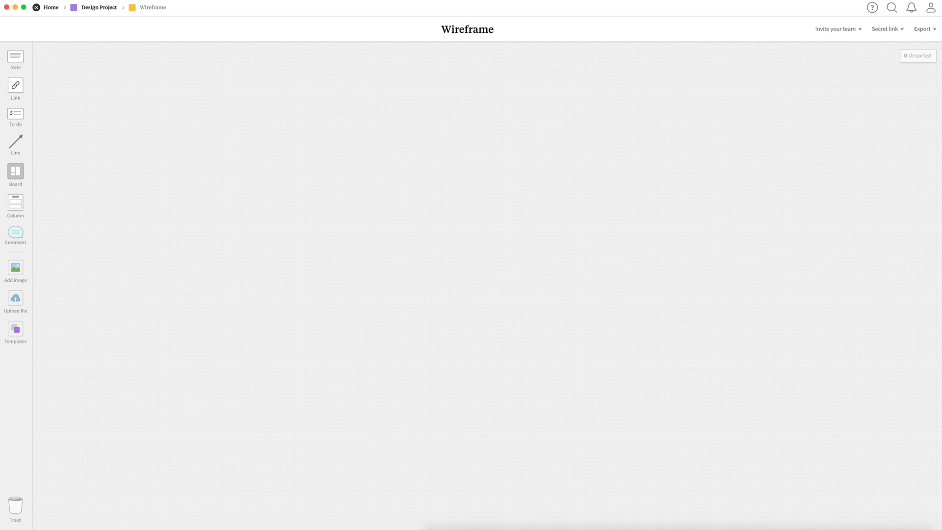
pyautogui.moveTo(606, 194); pyautogui.dragTo(149, 86)
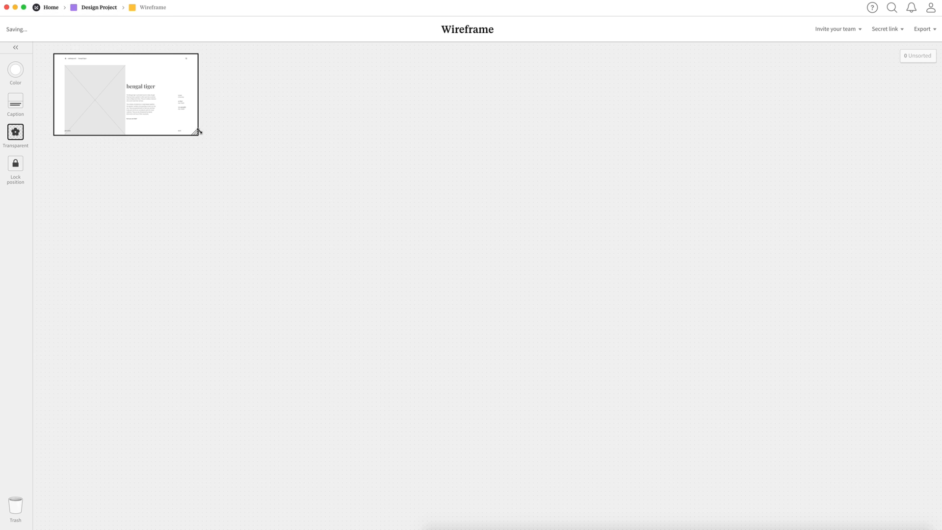
pyautogui.moveTo(196, 134); pyautogui.dragTo(686, 382)
pyautogui.moveTo(288, 208); pyautogui.dragTo(374, 231)
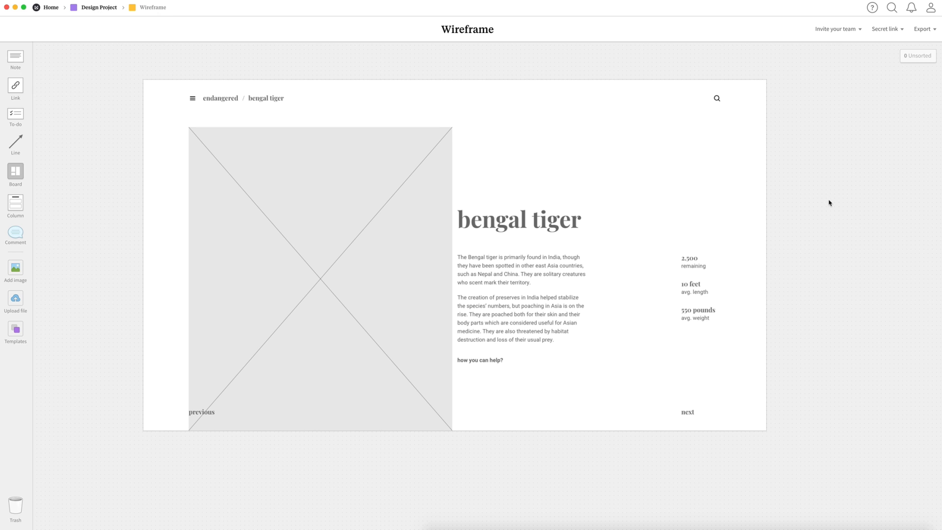
# Return to the Design Project board and add the file low-fidelity-wireframe-v1.0.0.xd to the Design Files column.
pyautogui.click(91, 9)
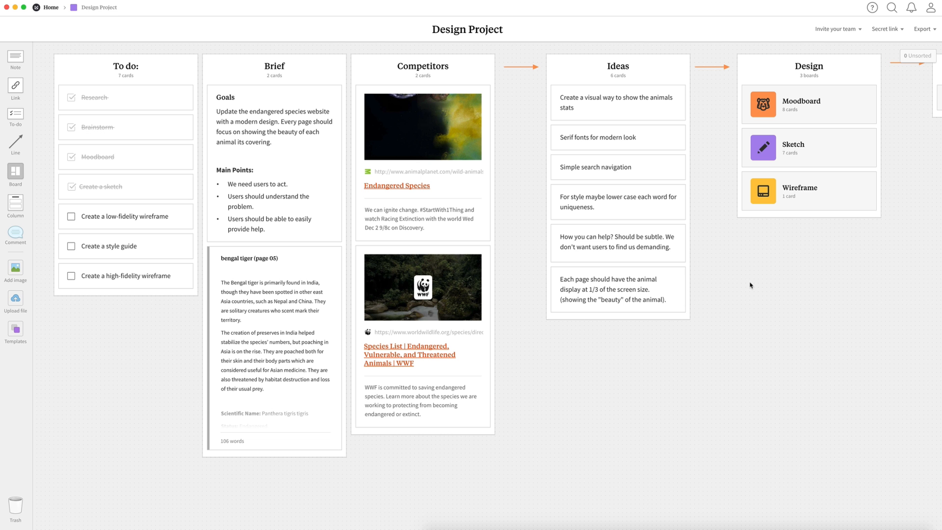
pyautogui.hscroll(6, 750, 282)
pyautogui.moveTo(717, 171); pyautogui.dragTo(687, 175)
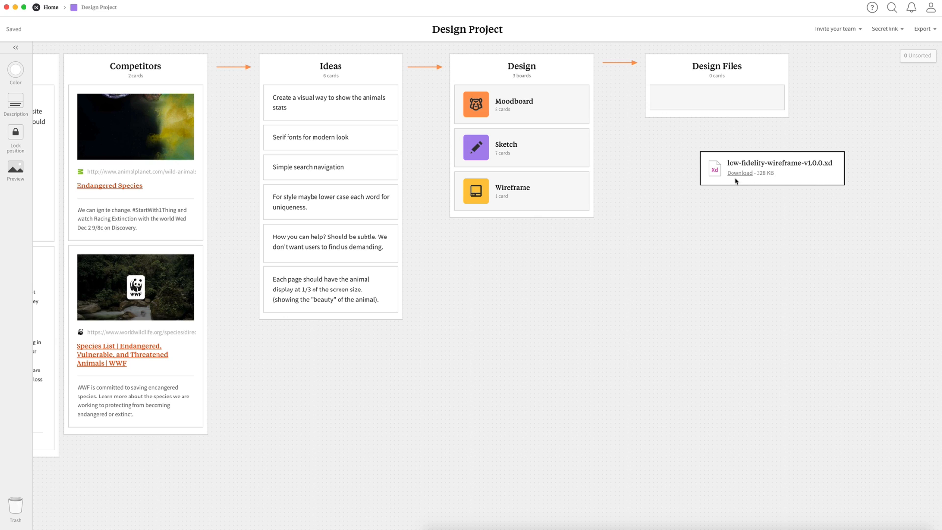
pyautogui.moveTo(802, 182); pyautogui.dragTo(755, 121)
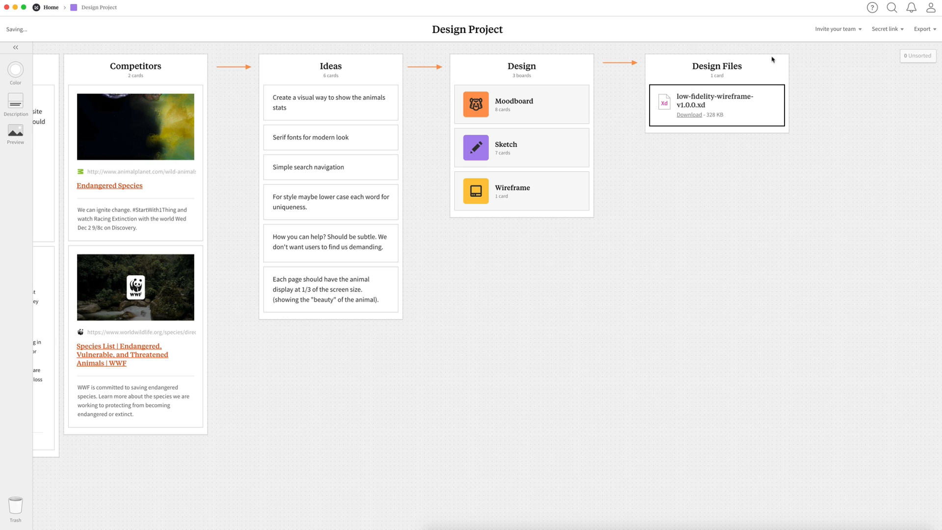
pyautogui.click(839, 156)
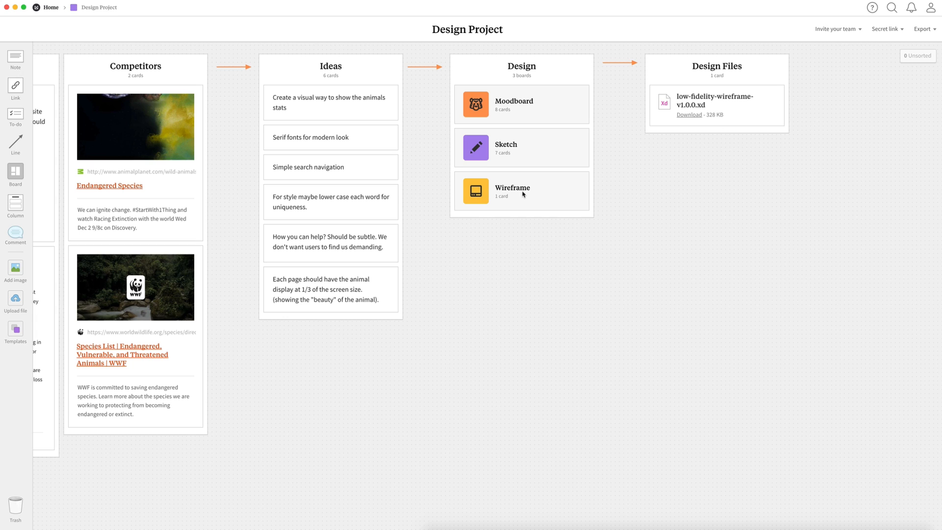
# Mark the "Create a low-fidelity wireframe" item in the To do column as done.
pyautogui.hscroll(-6, 467, 200)
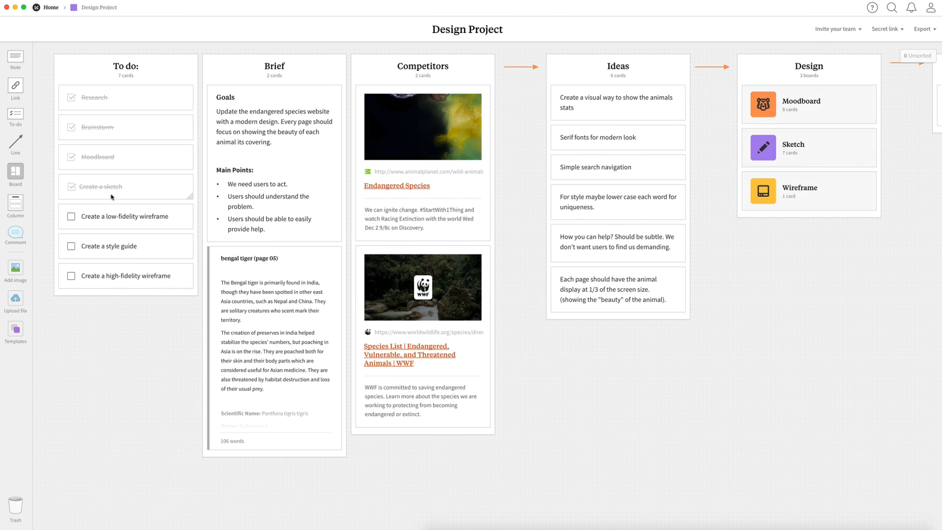
pyautogui.click(71, 216)
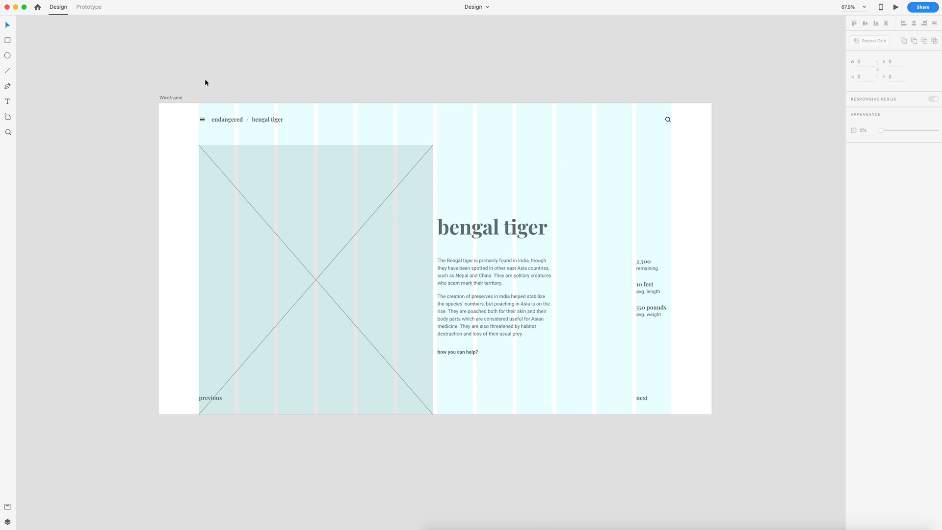
# Switch back to Adobe XD, duplicate the Wireframe artboard and rename the copy "Design".
pyautogui.click(169, 98)
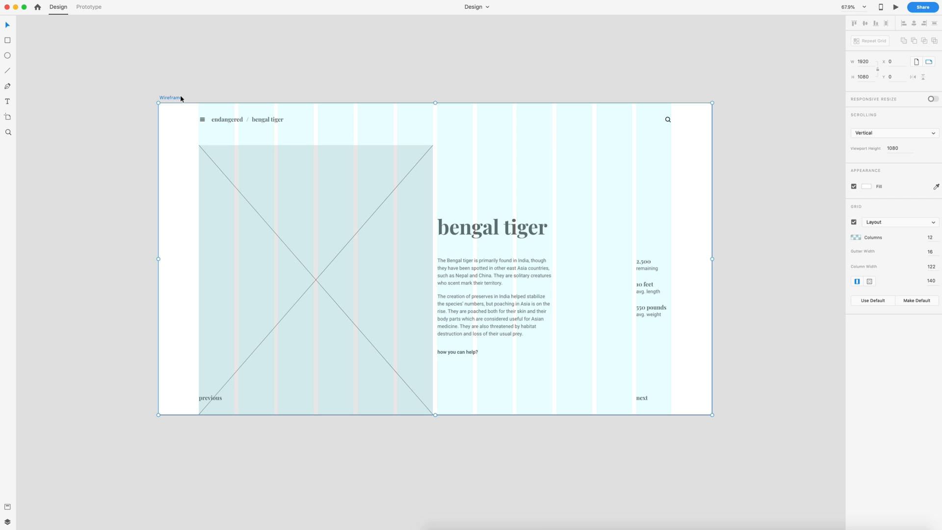
pyautogui.press('super+d')
pyautogui.doubleClick(170, 112)
pyautogui.write('Design')
pyautogui.press('Return')
pyautogui.click(262, 106)
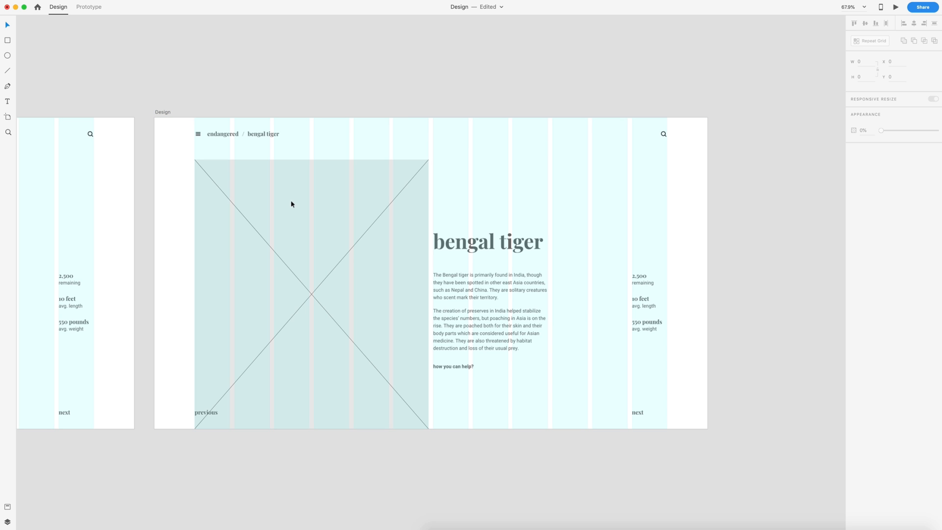
# Delete the image placeholder rectangle and its two diagonal lines from the Design artboard.
pyautogui.click(244, 219)
pyautogui.press('Delete')
pyautogui.click(330, 273)
pyautogui.press('Delete')
pyautogui.click(344, 274)
pyautogui.press('Delete')
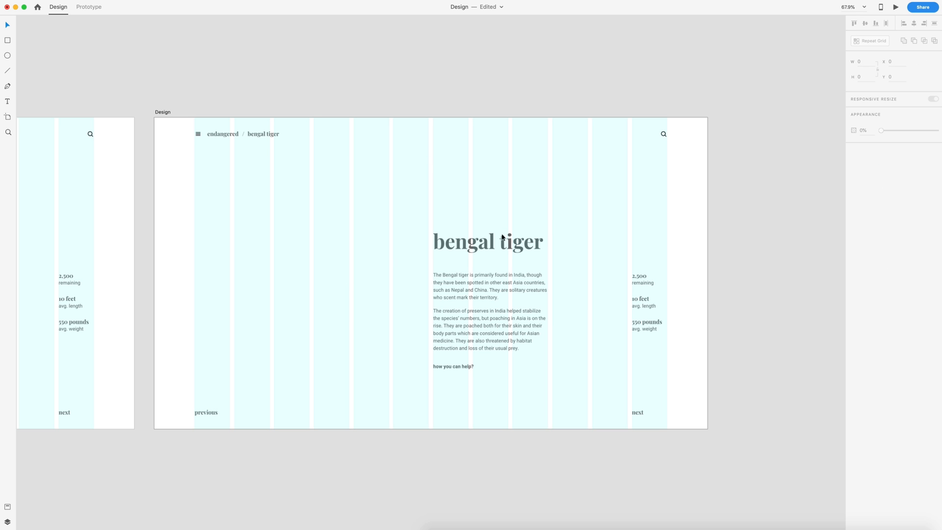
# Import the tiger image into the Design artboard, scale it to 1022 × 728 at X 0, Y 352 and send it to the back.
pyautogui.scroll(-1, 598, 193)
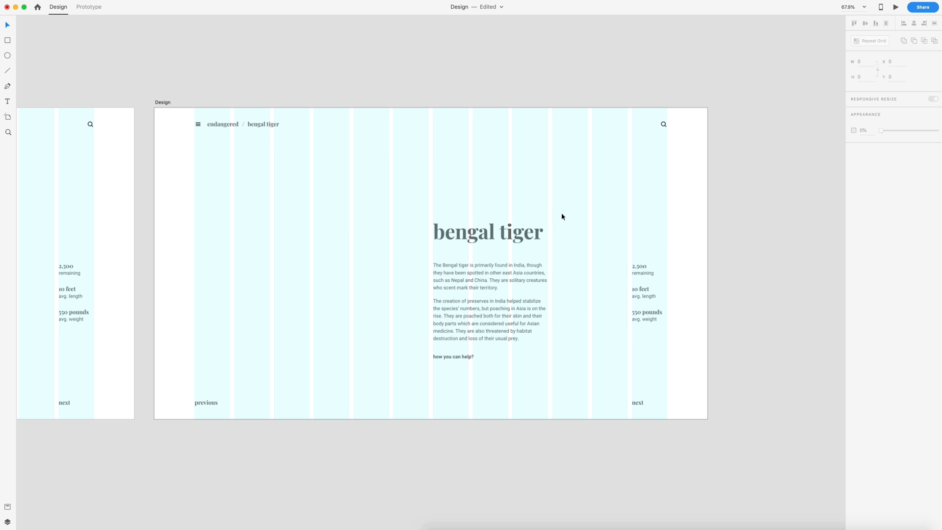
pyautogui.hscroll(-4, 558, 378)
pyautogui.scroll(-1, 557, 377)
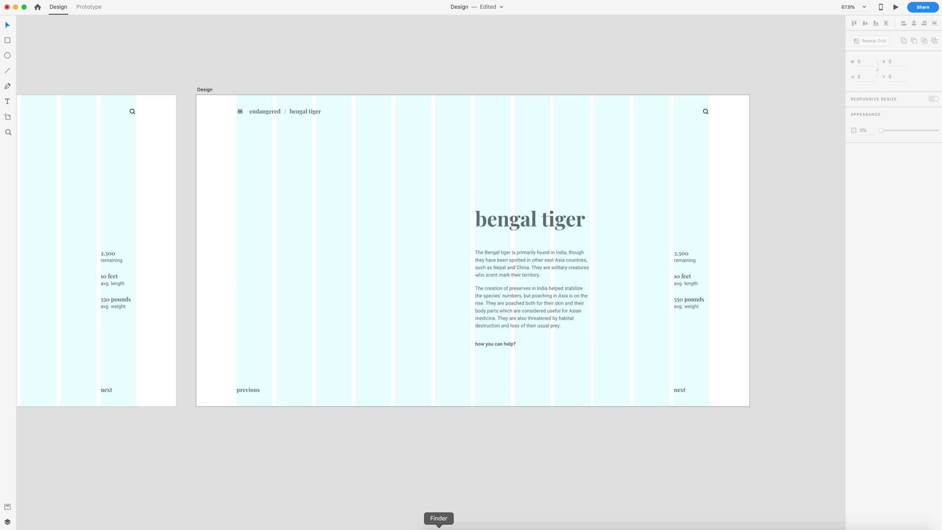
pyautogui.moveTo(533, 124); pyautogui.dragTo(336, 207)
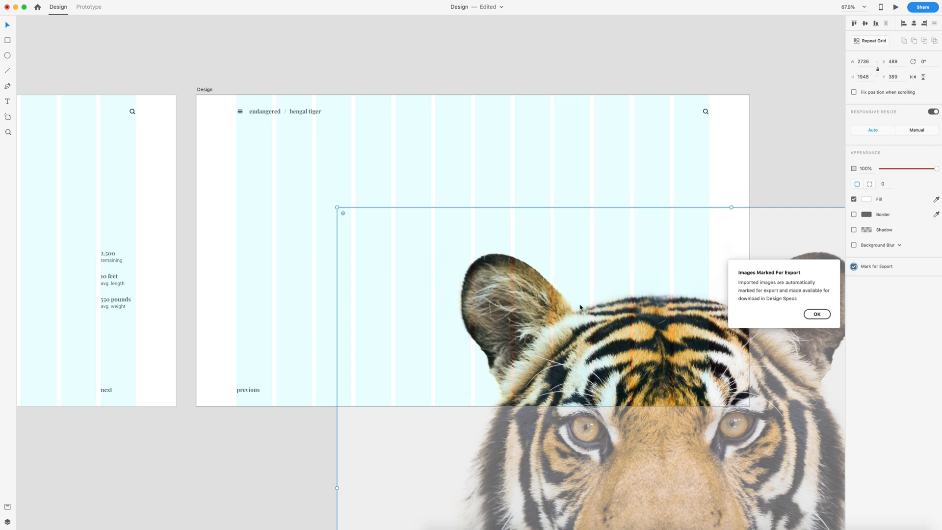
pyautogui.moveTo(609, 321); pyautogui.dragTo(475, 253)
pyautogui.moveTo(214, 149); pyautogui.dragTo(283, 263)
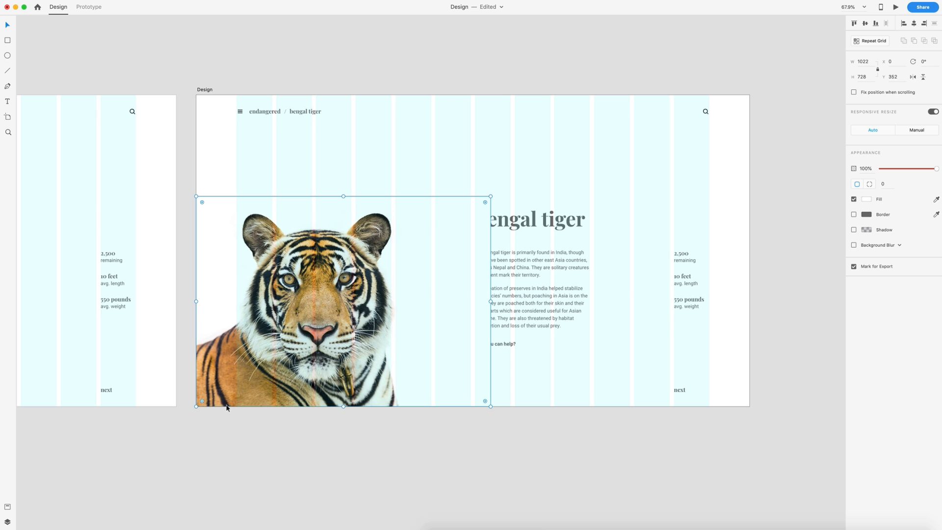
pyautogui.press('super+shift+bracketleft')
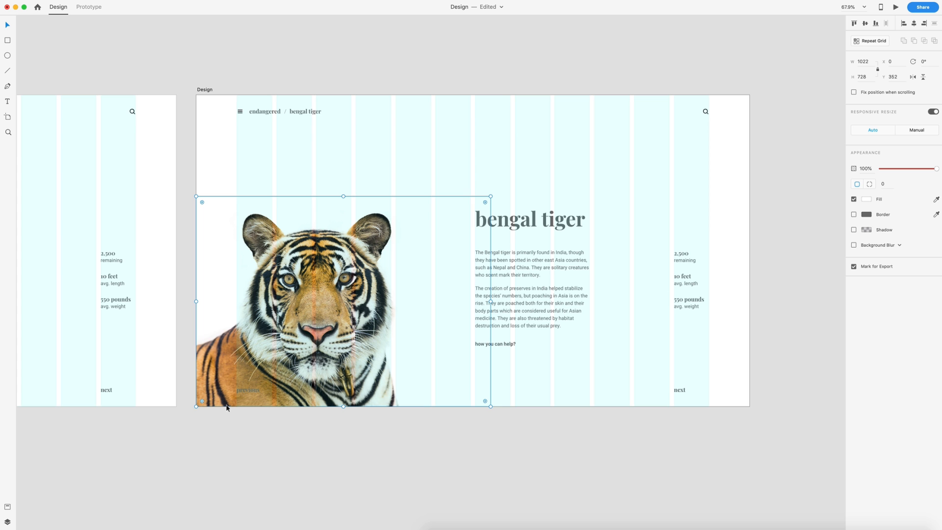
pyautogui.hscroll(-15, 404, 246)
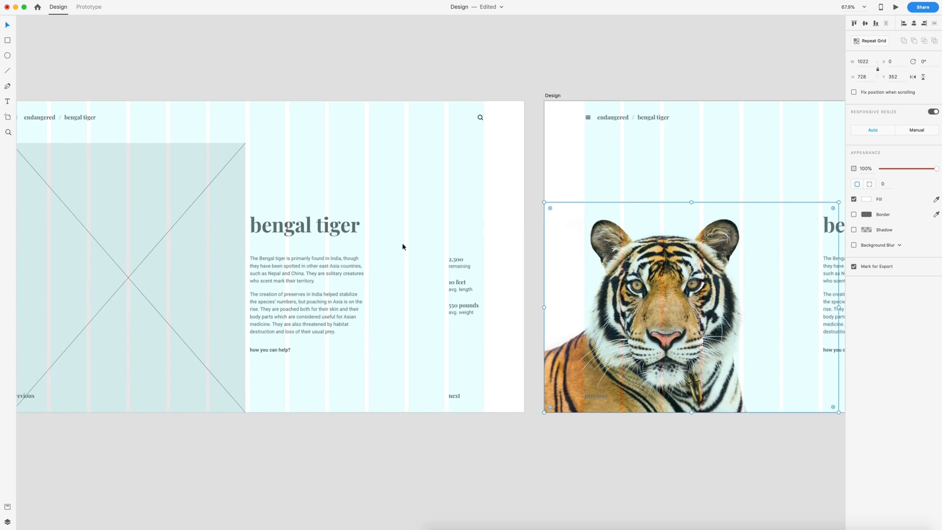
pyautogui.hscroll(-1, 403, 246)
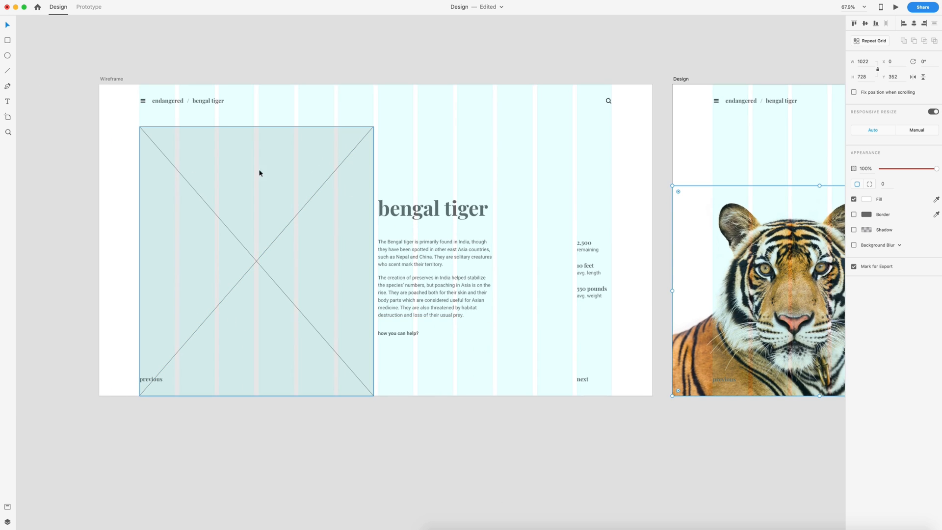
pyautogui.hscroll(17, 265, 171)
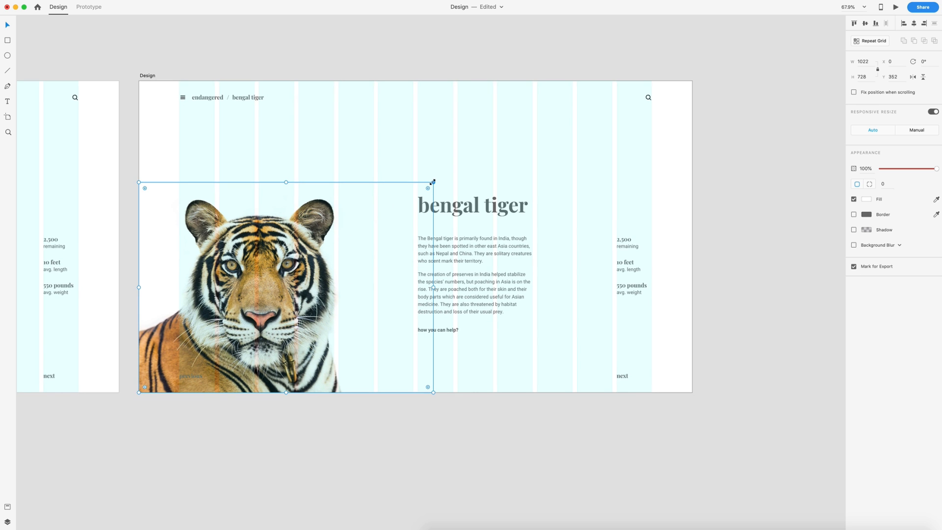
# Enlarge the tiger image on the Design artboard proportionally to about 1340 px wide, keeping its lower-left corner fixed.
pyautogui.moveTo(433, 182); pyautogui.dragTo(509, 115)
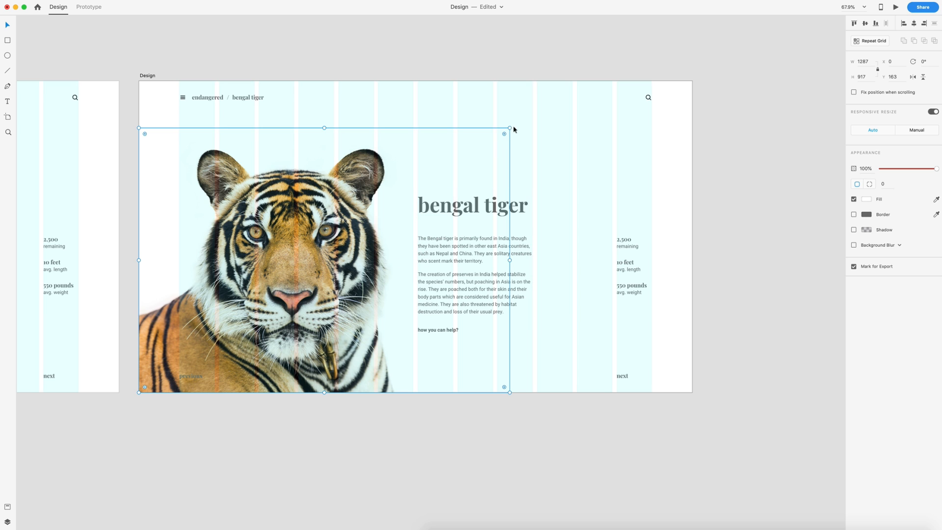
pyautogui.moveTo(511, 127); pyautogui.dragTo(535, 117)
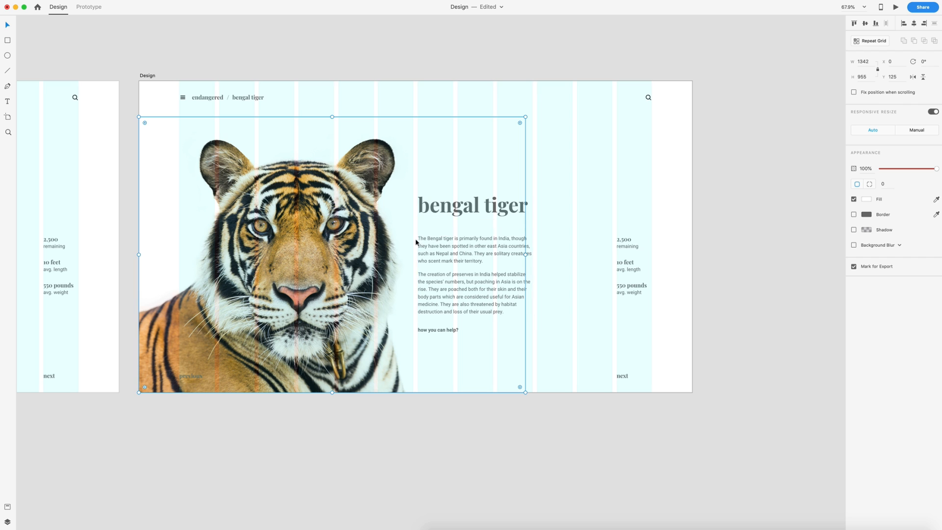
pyautogui.moveTo(524, 117); pyautogui.dragTo(524, 118)
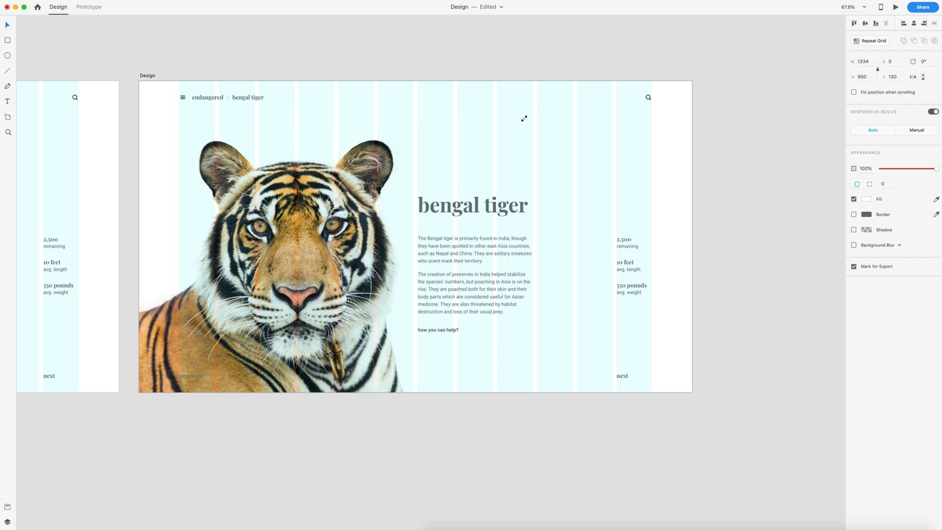
pyautogui.moveTo(524, 118); pyautogui.dragTo(523, 115)
pyautogui.click(613, 147)
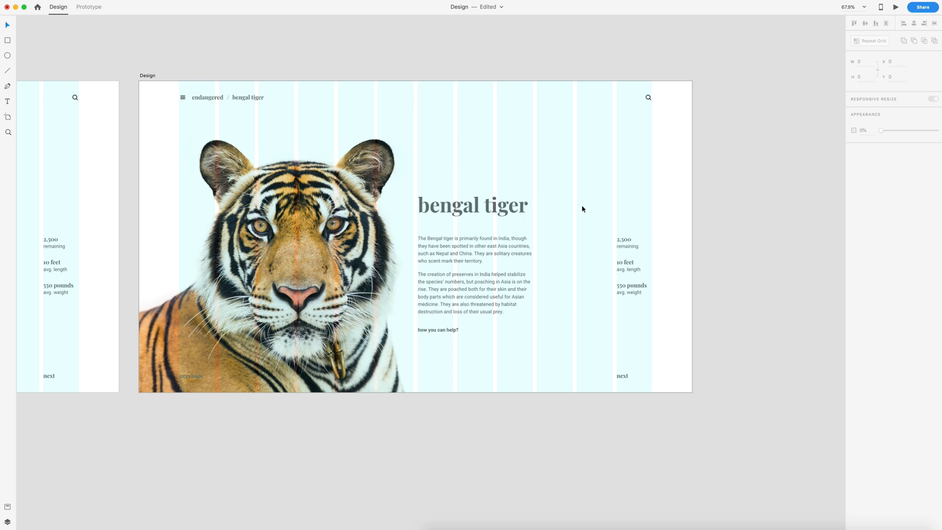
# Save the brown, dark gray and gray fills of the three swatches above the Design artboard as color assets.
pyautogui.hscroll(-5, 596, 208)
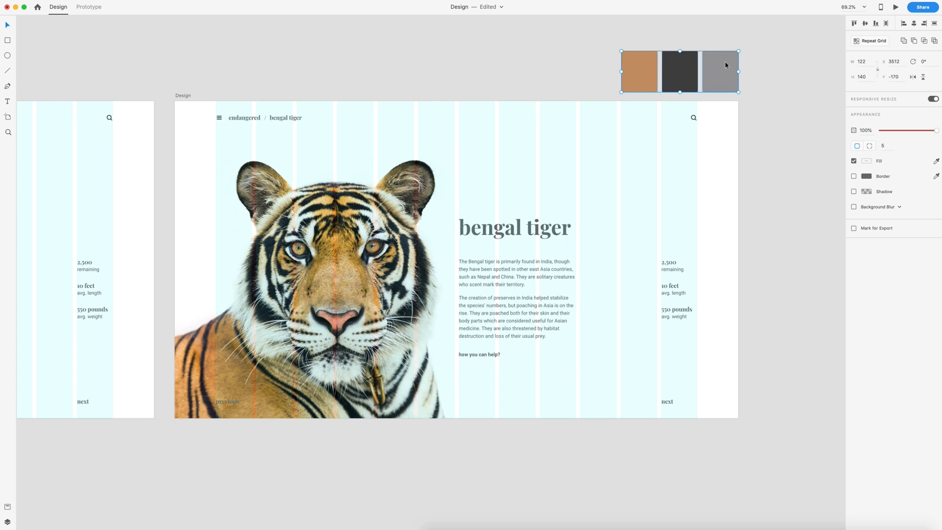
pyautogui.click(8, 506)
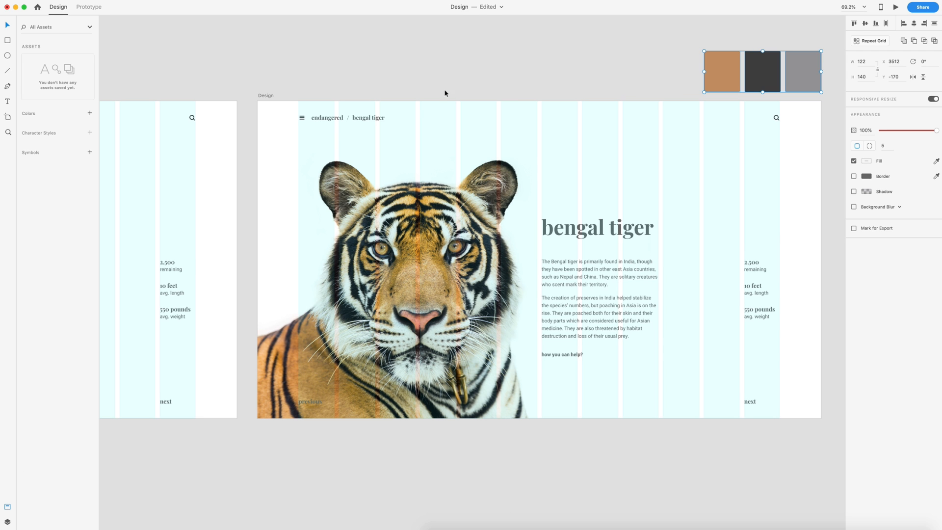
pyautogui.click(90, 113)
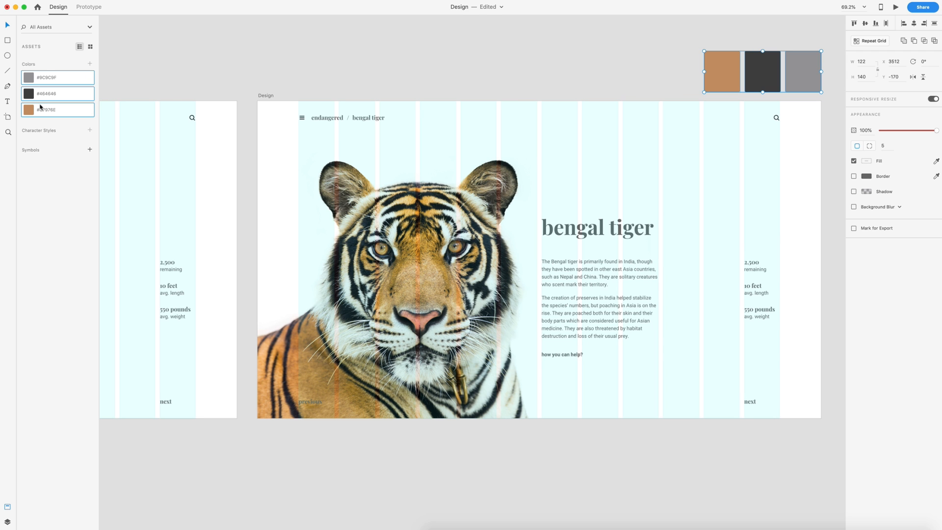
pyautogui.click(630, 40)
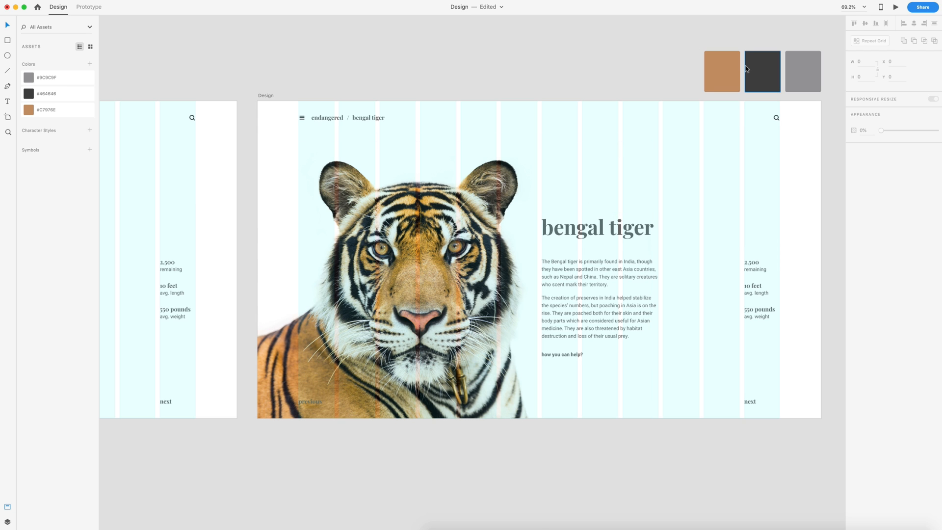
# Recolor all text and icons on the Design artboard with the saved gray #9C9C9F, leaving out the tiger image.
pyautogui.scroll(-1, 667, 142)
pyautogui.hscroll(1, 667, 142)
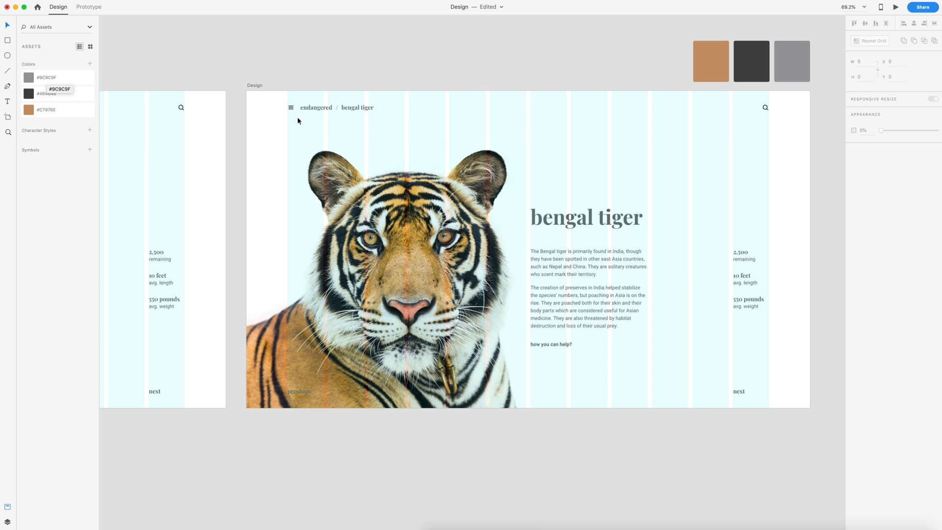
pyautogui.moveTo(271, 99); pyautogui.dragTo(402, 116)
pyautogui.keyDown('shift'); pyautogui.click(583, 218); pyautogui.keyUp('shift')
pyautogui.keyDown('shift'); pyautogui.click(562, 294); pyautogui.keyUp('shift')
pyautogui.keyDown('shift'); pyautogui.click(552, 345); pyautogui.keyUp('shift')
pyautogui.keyDown('shift'); pyautogui.click(747, 260); pyautogui.keyUp('shift')
pyautogui.keyDown('shift'); pyautogui.click(738, 391); pyautogui.keyUp('shift')
pyautogui.keyDown('shift'); pyautogui.click(765, 107); pyautogui.keyUp('shift')
pyautogui.keyDown('shift'); pyautogui.click(298, 393); pyautogui.keyUp('shift')
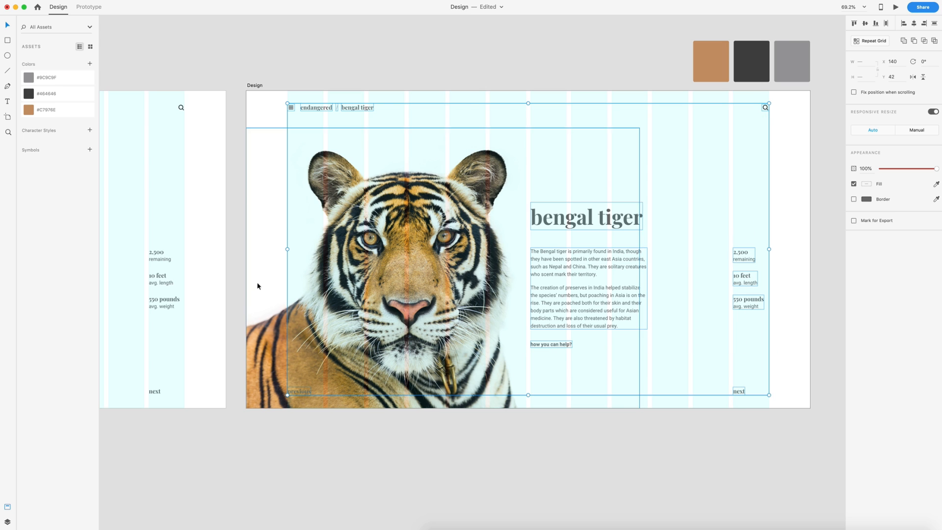
pyautogui.click(41, 79)
pyautogui.click(432, 38)
# Turn off the layout grid on the Design artboard.
pyautogui.click(254, 85)
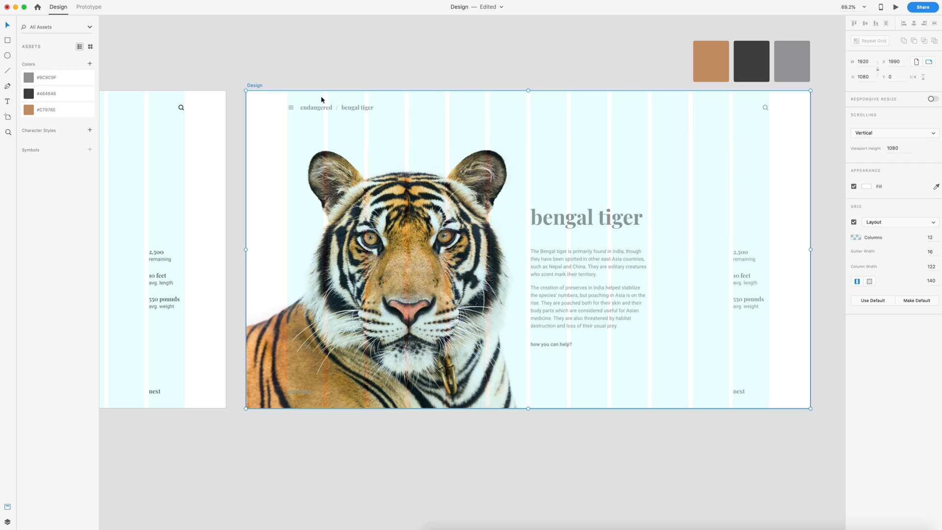
pyautogui.click(854, 222)
pyautogui.click(823, 193)
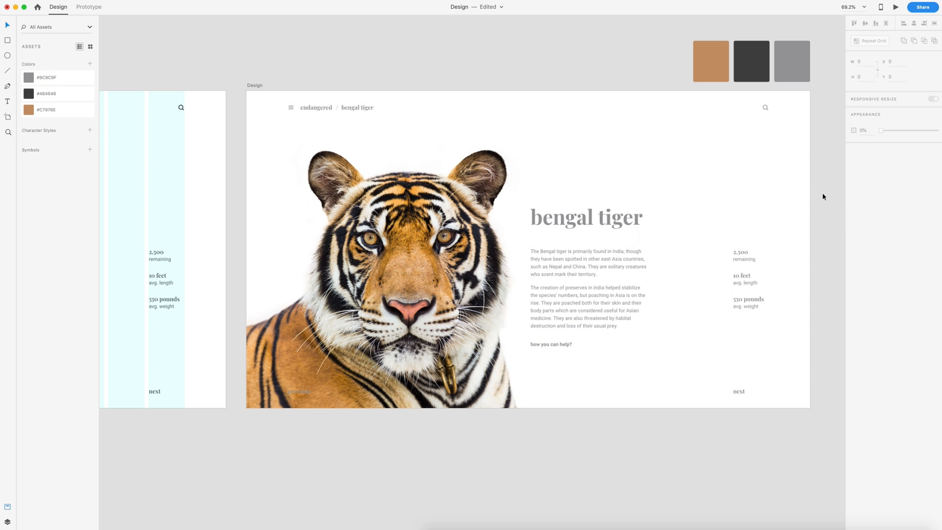
# Apply the saved dark gray to the "previous" and "next" labels at the foot of the Design artboard.
pyautogui.hscroll(3, 662, 226)
pyautogui.scroll(-1, 662, 225)
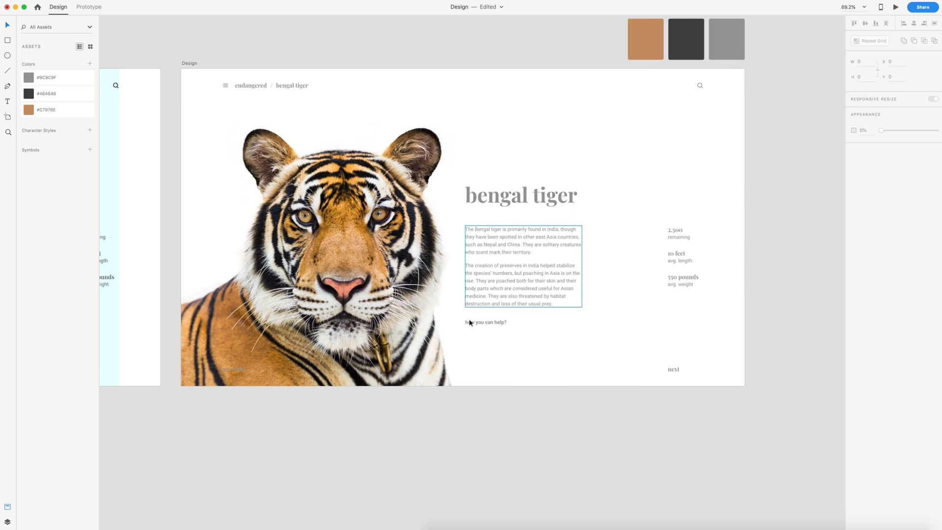
pyautogui.click(239, 370)
pyautogui.keyDown('shift'); pyautogui.click(673, 369); pyautogui.keyUp('shift')
pyautogui.click(35, 98)
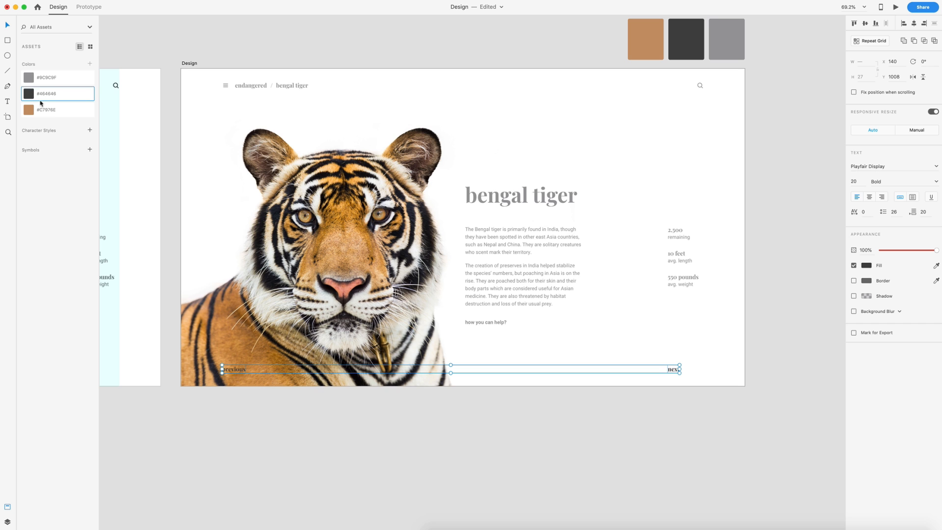
# Apply the saved dark gray to the stat values "2,500", "10 feet" and "550 pounds".
pyautogui.click(676, 233)
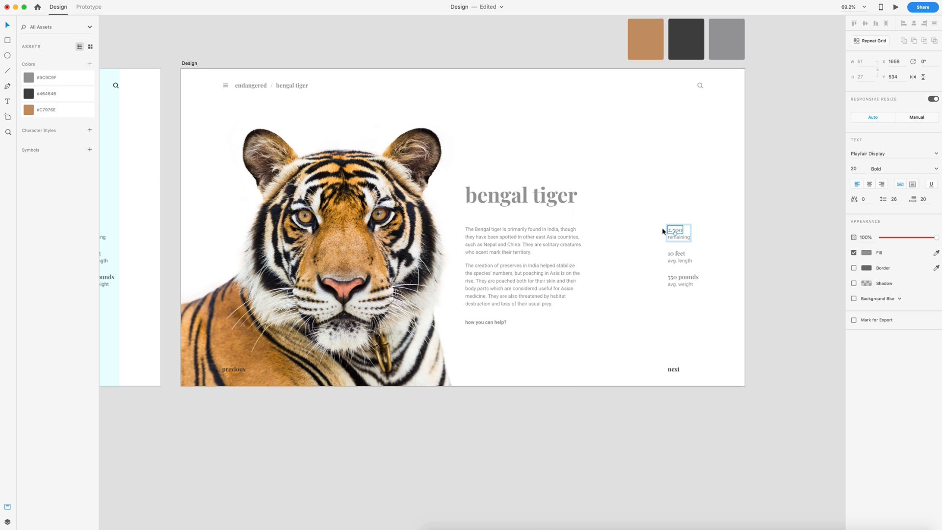
pyautogui.click(43, 98)
pyautogui.click(675, 259)
pyautogui.click(26, 96)
pyautogui.click(693, 279)
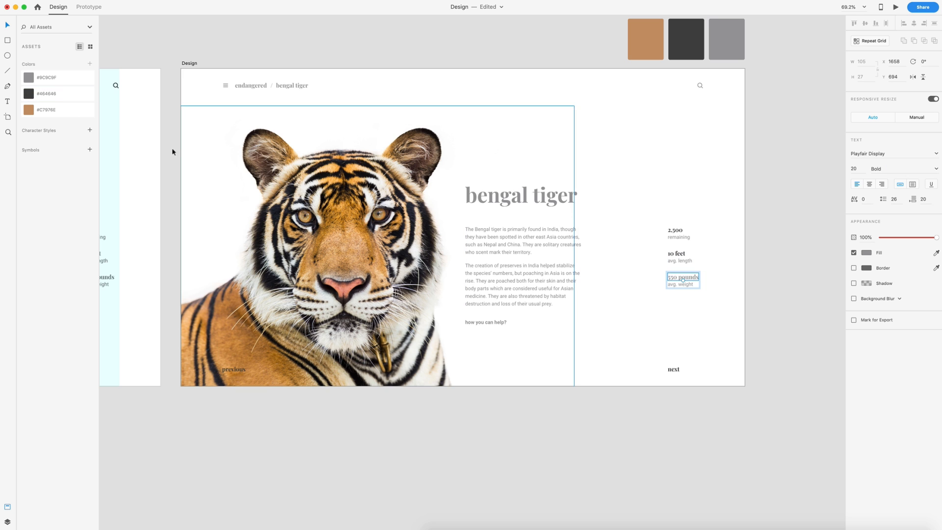
pyautogui.click(32, 96)
pyautogui.click(731, 144)
# Apply the saved dark gray to the "how you can help?" text below the description.
pyautogui.click(496, 322)
pyautogui.doubleClick(495, 322)
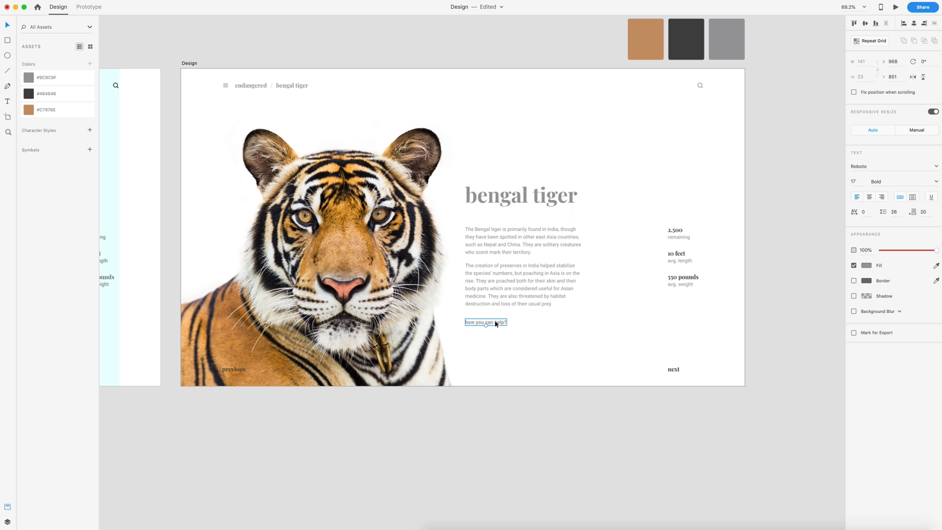
pyautogui.click(31, 95)
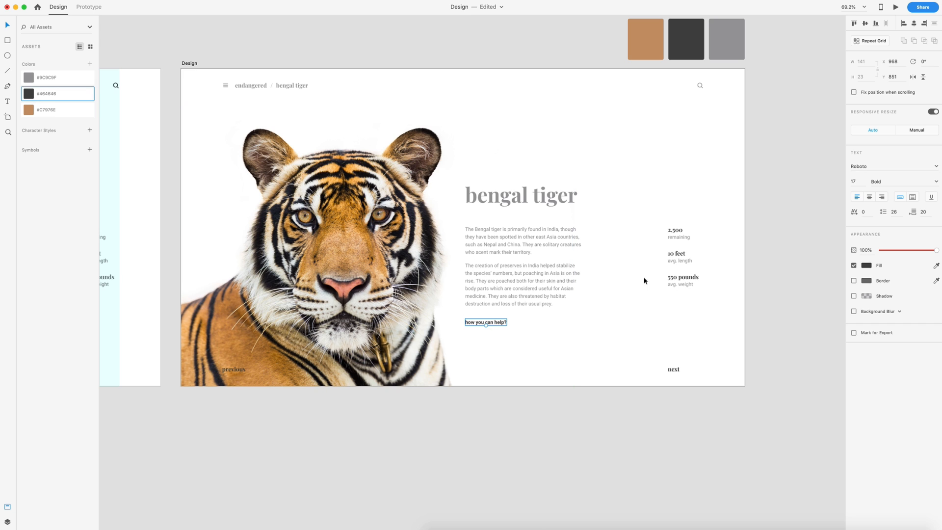
pyautogui.click(631, 275)
# Apply the saved brown to the large "bengal tiger" heading and the "bengal tiger" breadcrumb in the header.
pyautogui.scroll(1, 560, 251)
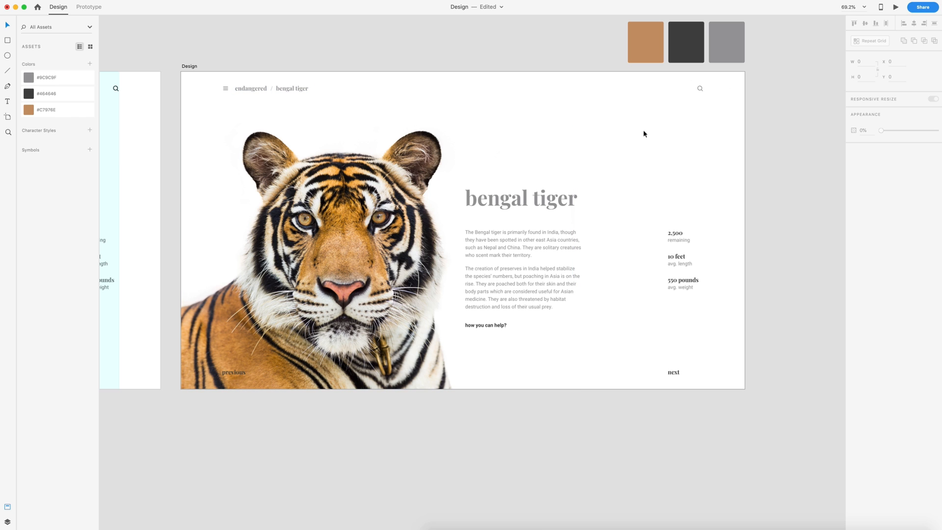
pyautogui.scroll(-1, 641, 137)
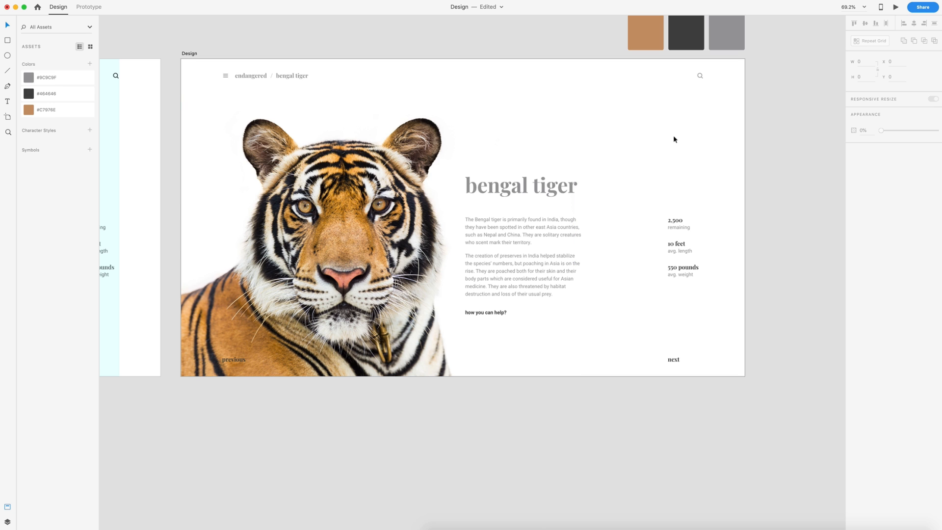
pyautogui.scroll(1, 542, 193)
pyautogui.click(521, 198)
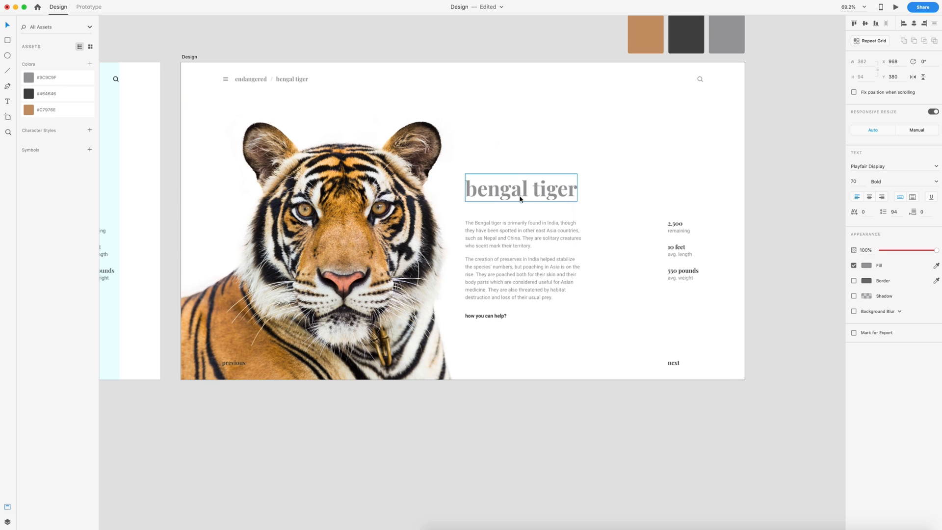
pyautogui.click(27, 112)
pyautogui.click(638, 145)
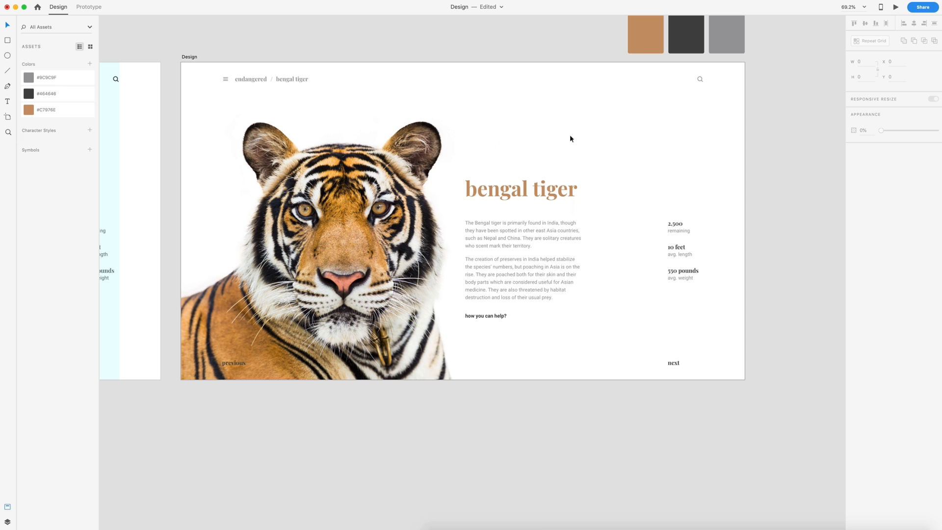
pyautogui.click(287, 80)
pyautogui.click(39, 112)
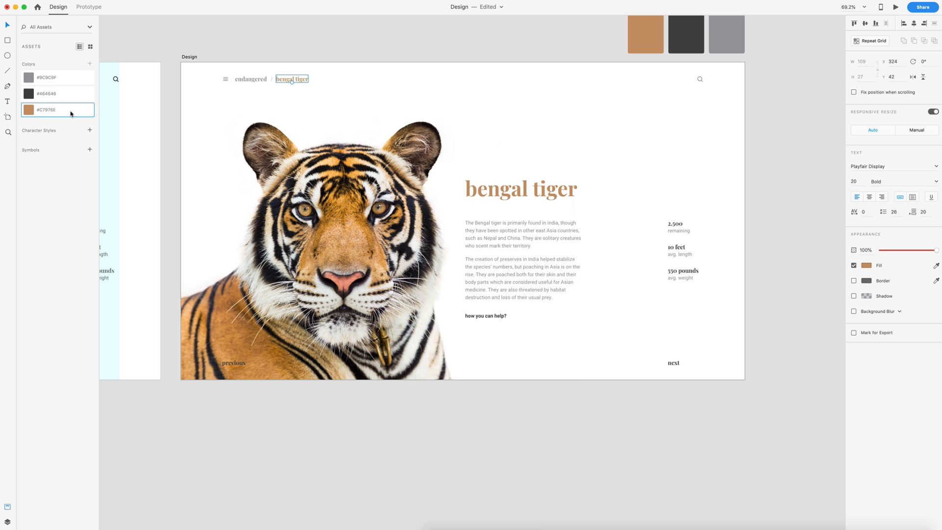
pyautogui.click(553, 81)
# Add a text element reading "05" in the empty area above and beyond the end of the "bengal tiger" heading.
pyautogui.scroll(5, 555, 83)
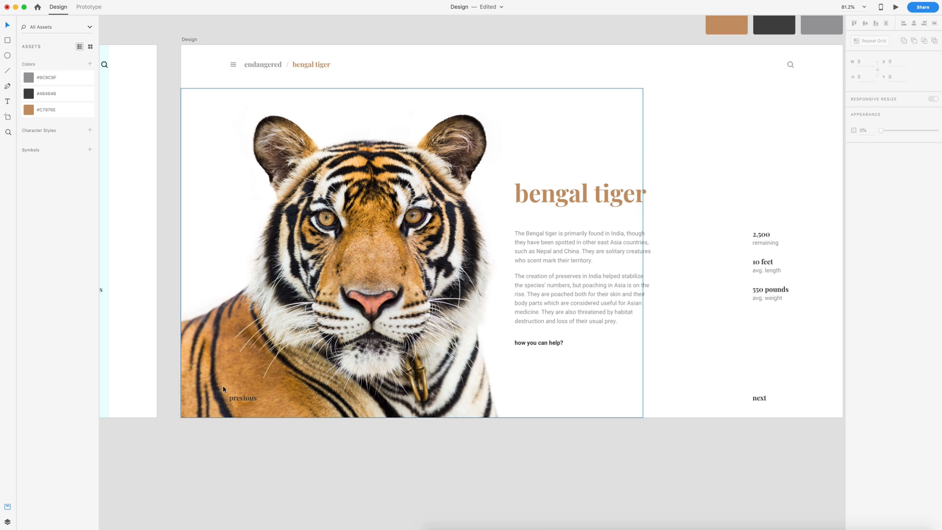
pyautogui.click(680, 142)
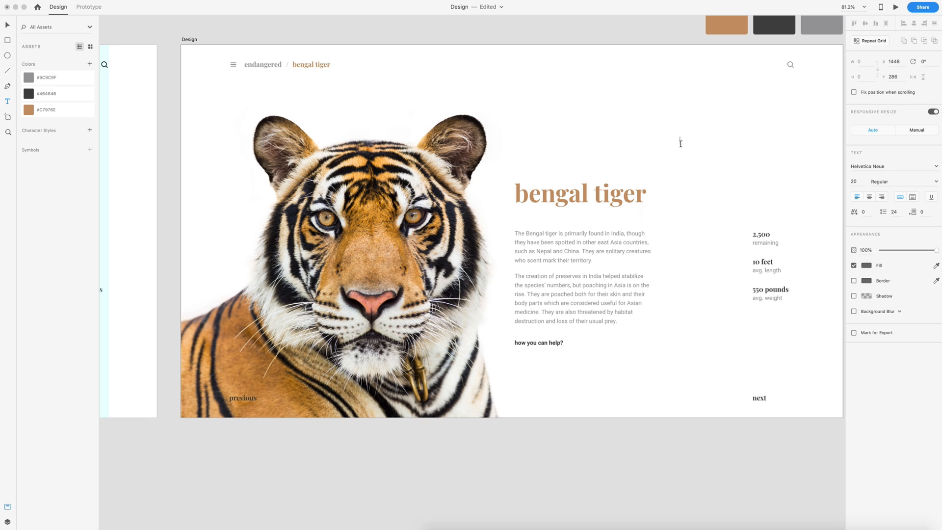
pyautogui.write('05')
pyautogui.click(6, 26)
# Format the "05" text as Playfair Display Bold at size 200 and color it with the saved gray #9C9C9F.
pyautogui.click(901, 168)
pyautogui.write('Playfair Display')
pyautogui.press('Return')
pyautogui.click(856, 181)
pyautogui.write('20')
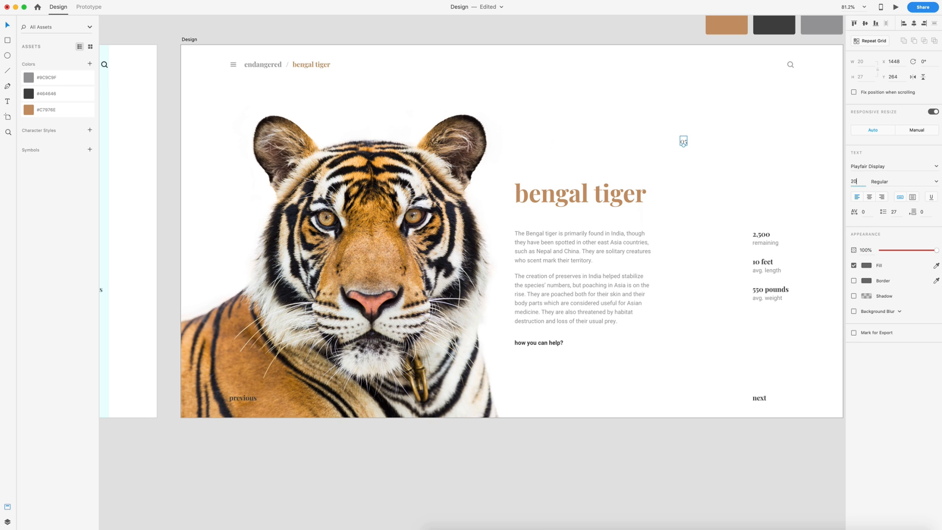
pyautogui.press('Return')
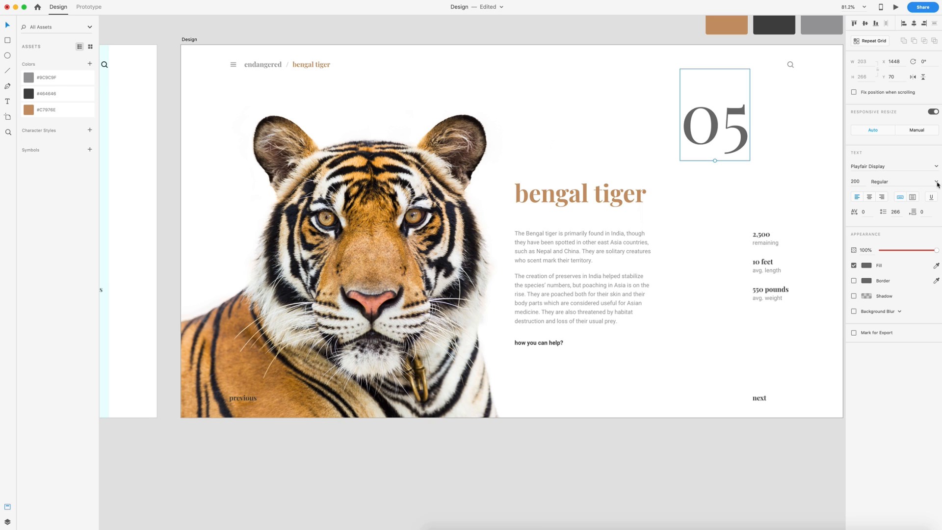
pyautogui.click(938, 184)
pyautogui.click(877, 212)
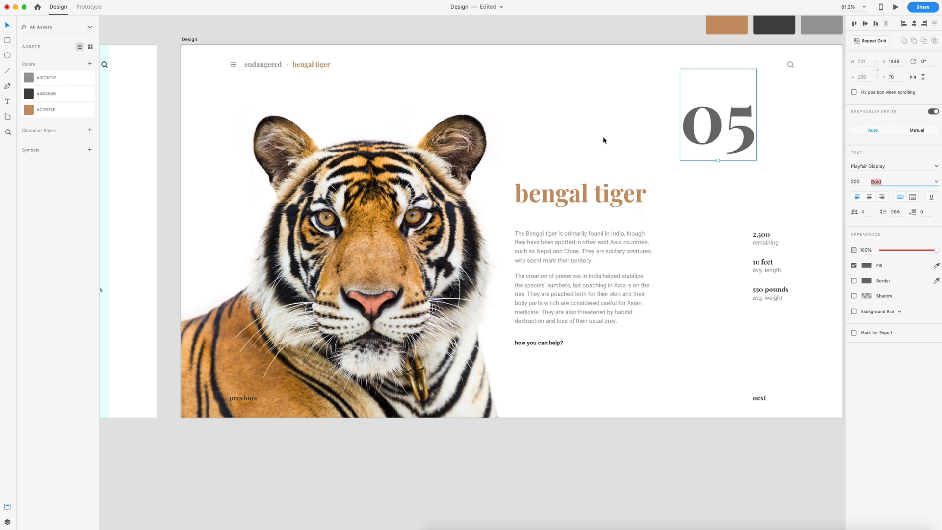
pyautogui.click(48, 79)
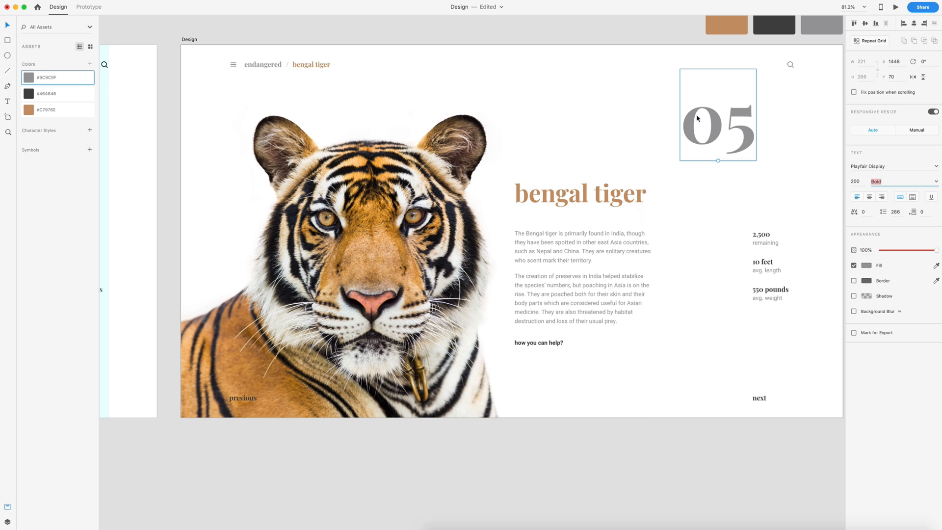
# Move the "05" text to X 1230, Y 226 so it overlaps the end of the "bengal tiger" heading.
pyautogui.moveTo(734, 116); pyautogui.dragTo(659, 161)
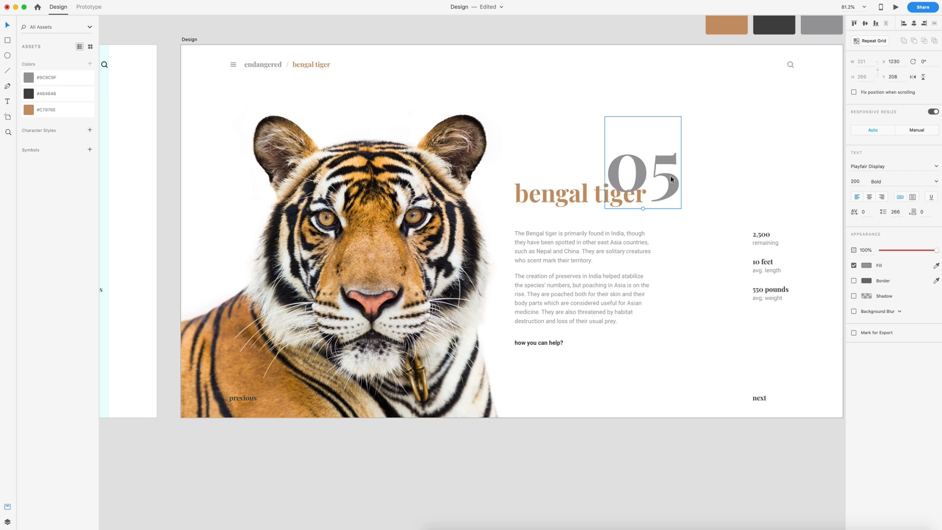
pyautogui.moveTo(671, 177); pyautogui.dragTo(670, 182)
pyautogui.press('Down')
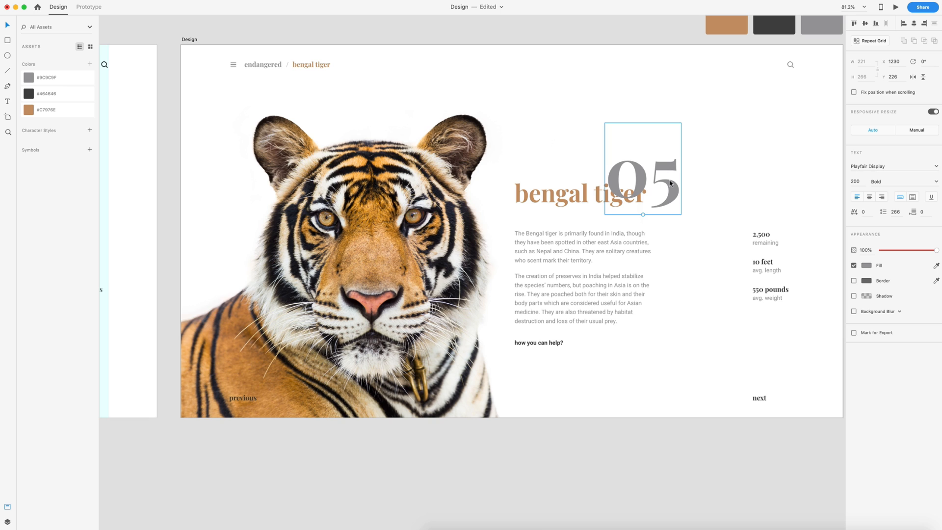
# Send the "05" text to the back and bring it forward one level, between the tiger image and the heading.
pyautogui.press('super+shift+[')
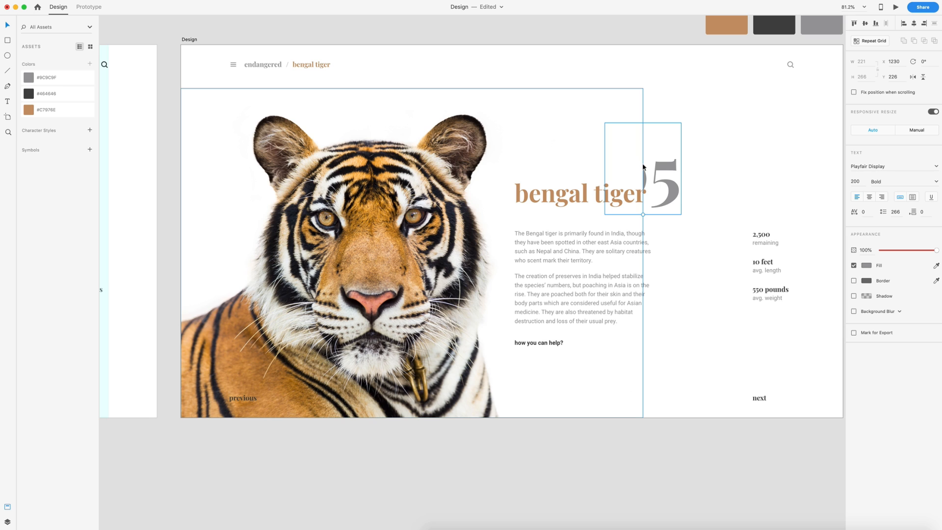
pyautogui.press('super+]')
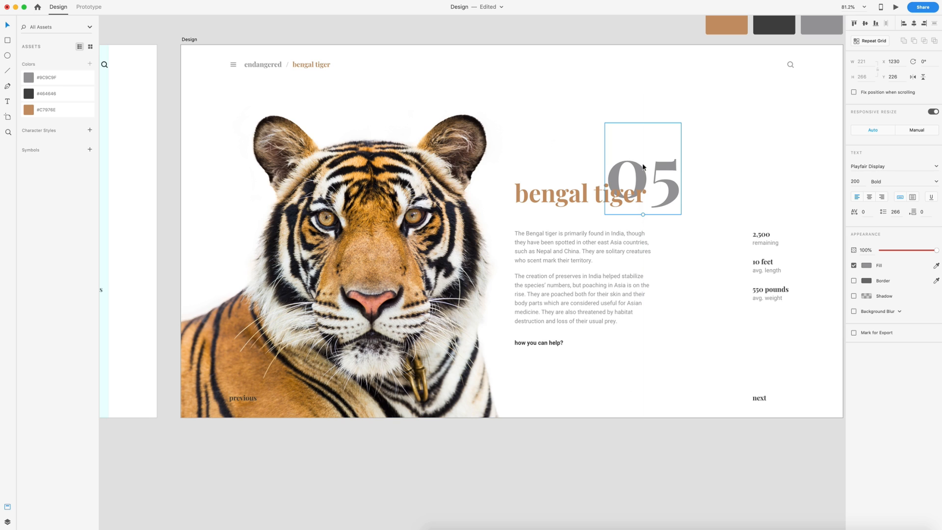
pyautogui.click(745, 173)
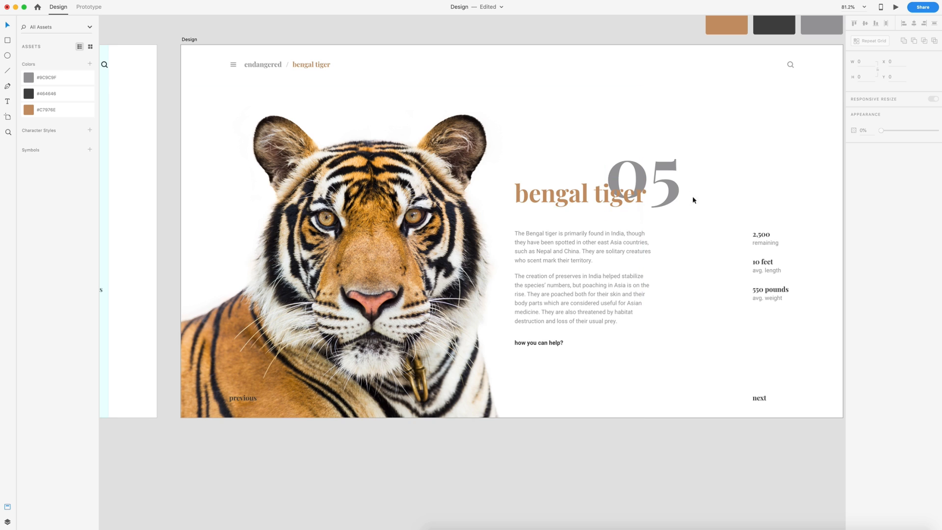
# Lower the opacity of the "05" text behind the heading to 15%.
pyautogui.click(665, 182)
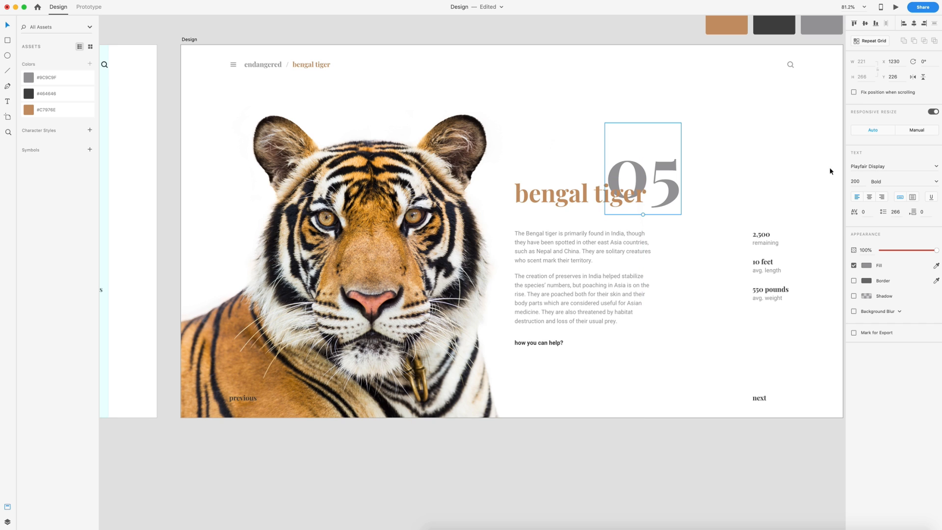
pyautogui.click(926, 251)
pyautogui.moveTo(927, 252); pyautogui.dragTo(890, 255)
pyautogui.click(759, 175)
pyautogui.scroll(-5, 775, 190)
pyautogui.scroll(4, 775, 190)
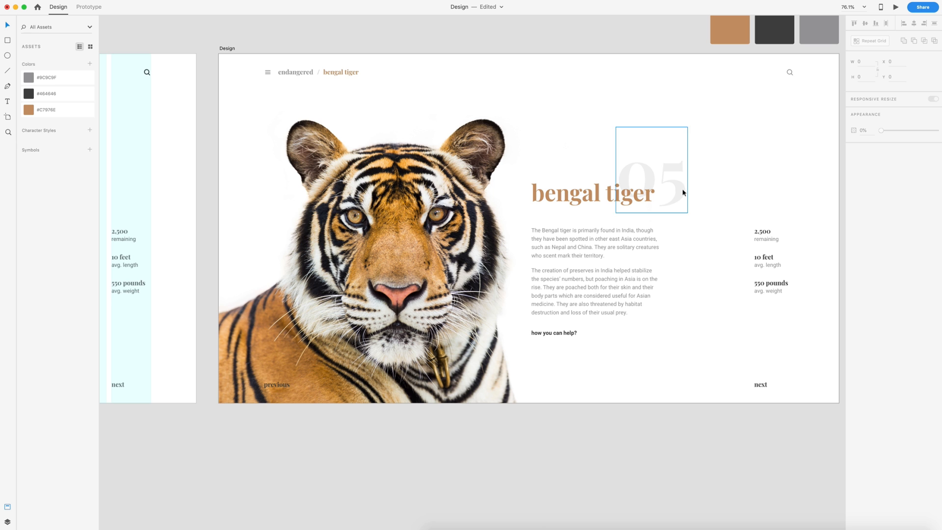
pyautogui.scroll(-3, 741, 188)
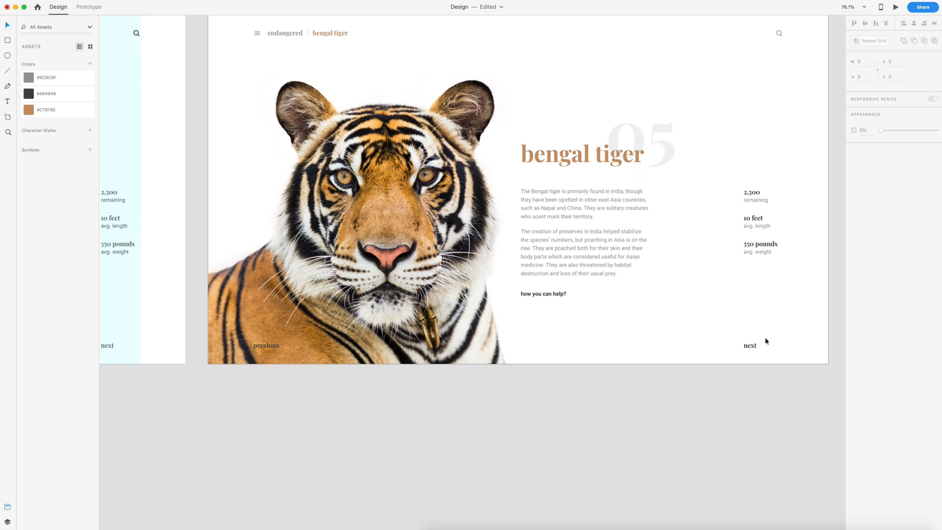
# Duplicate the "05" text down near "next", change the copy to "06" and set its size to 70.
pyautogui.scroll(3, 763, 337)
pyautogui.moveTo(630, 92); pyautogui.dragTo(779, 309)
pyautogui.write('6')
pyautogui.press('Escape')
pyautogui.click(863, 185)
pyautogui.write('70')
pyautogui.press('Return')
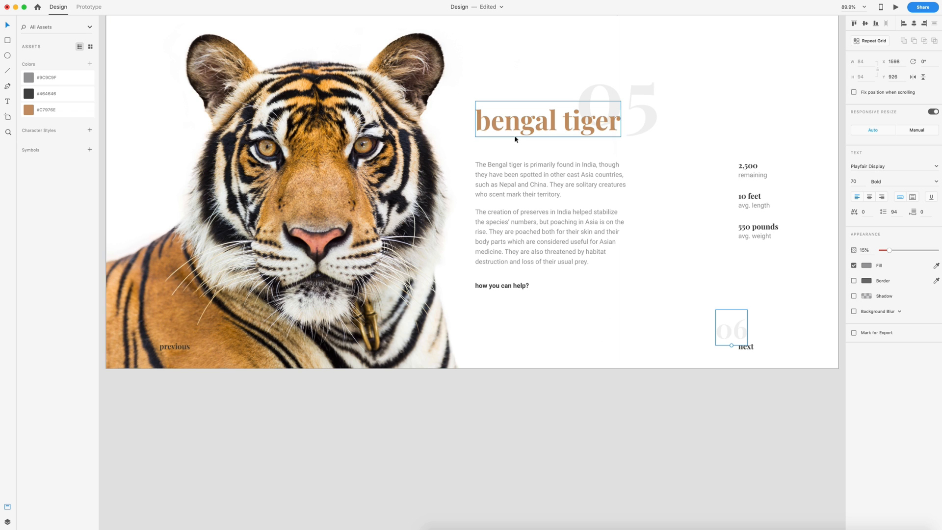
# Position the "06" behind the word "next", with its start aligned to the start of that word.
pyautogui.scroll(5, 793, 340)
pyautogui.hscroll(2, 783, 343)
pyautogui.moveTo(626, 311); pyautogui.dragTo(652, 316)
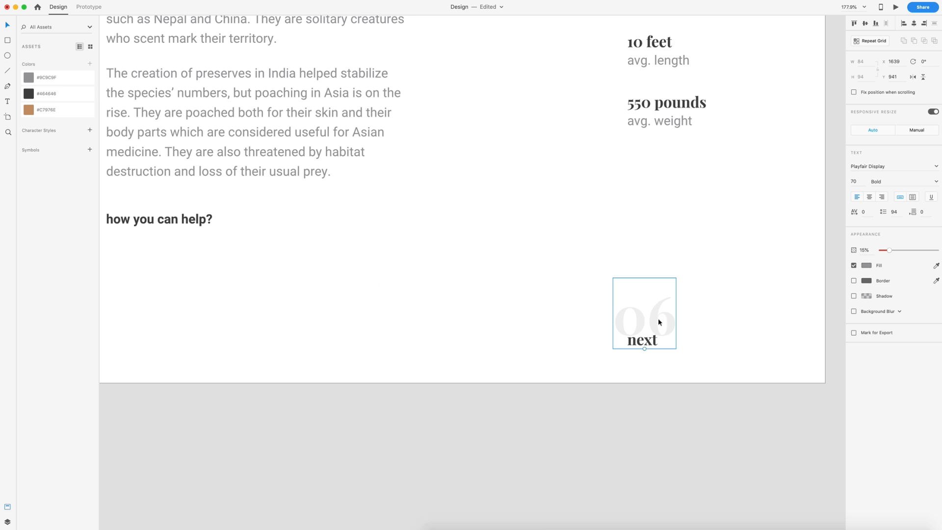
pyautogui.moveTo(662, 324); pyautogui.dragTo(682, 326)
pyautogui.click(745, 339)
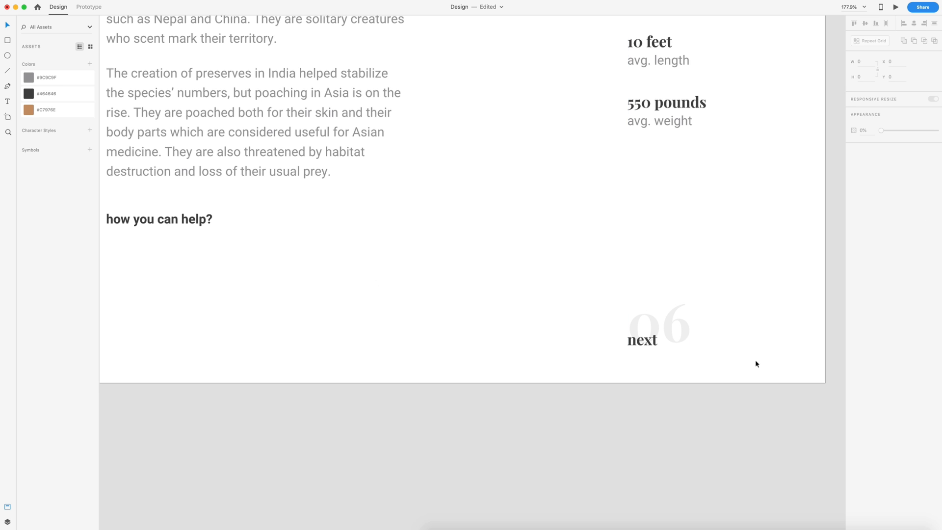
# Copy the "06" over to "previous" at X 178, Y 950, overlapping the word's end, and set its opacity to 100%.
pyautogui.scroll(-5, 756, 361)
pyautogui.hscroll(-2, 755, 361)
pyautogui.moveTo(782, 345); pyautogui.dragTo(248, 339)
pyautogui.scroll(5, 249, 338)
pyautogui.moveTo(889, 251); pyautogui.dragTo(940, 251)
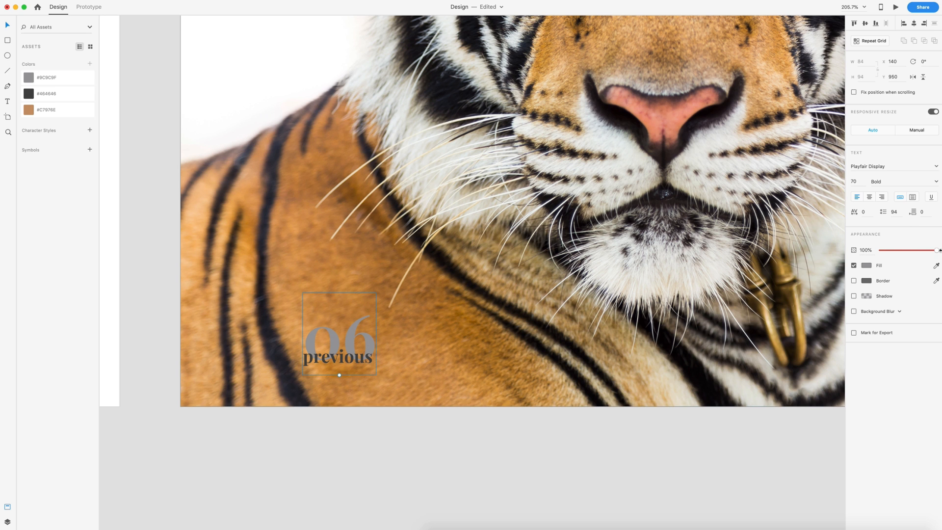
pyautogui.hscroll(-5, 428, 336)
pyautogui.moveTo(428, 336); pyautogui.dragTo(460, 332)
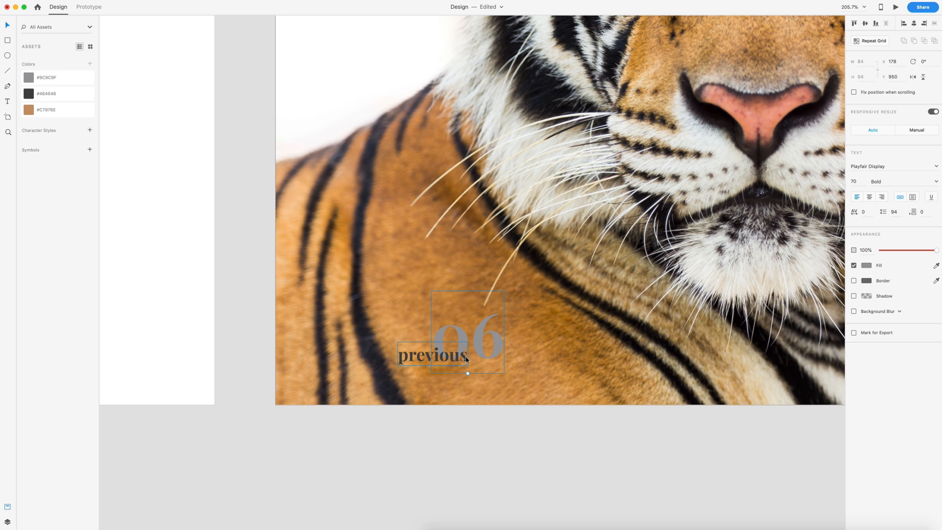
pyautogui.hscroll(-2, 488, 325)
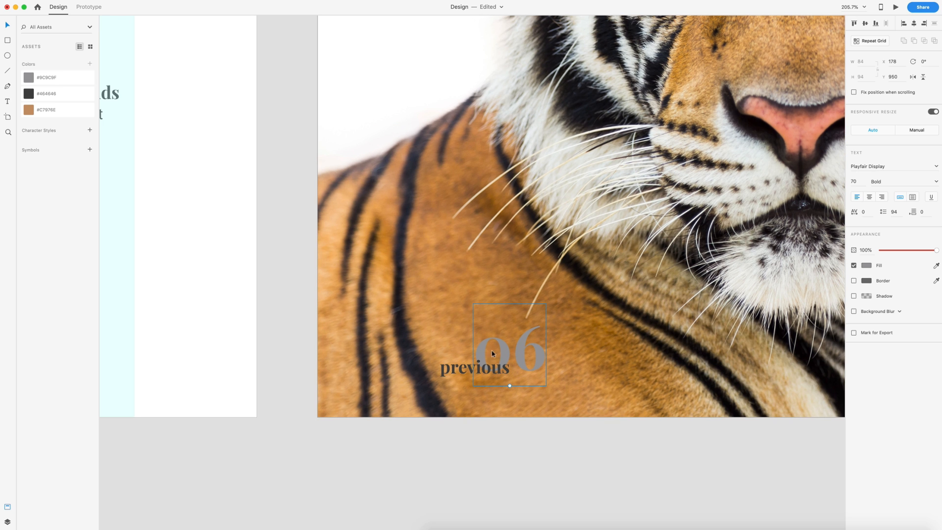
# Change the number behind "previous" to "04".
pyautogui.doubleClick(519, 353)
pyautogui.press('Right')
pyautogui.hotkey('shift', 'Left')
pyautogui.write('4')
pyautogui.press('Escape')
pyautogui.click(602, 466)
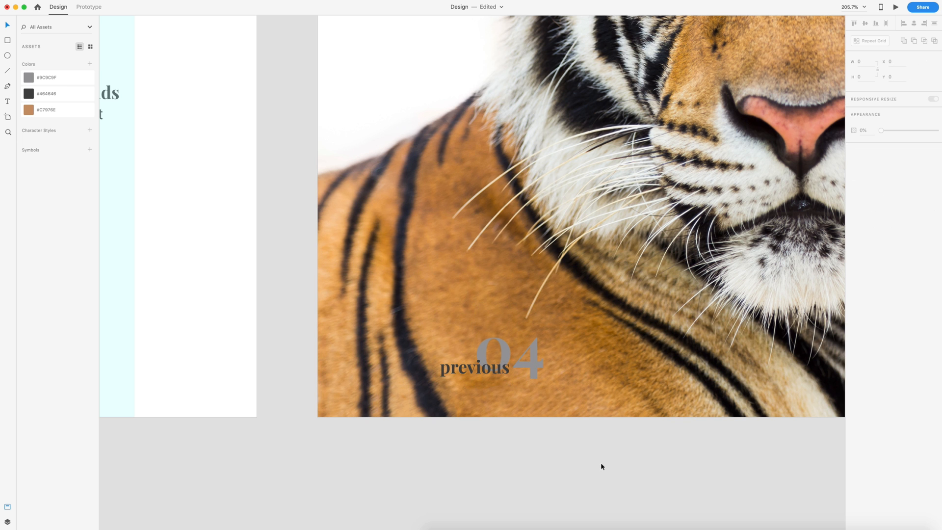
# Draw a borderless square about 122 by 122 in the empty area beyond the "05".
pyautogui.press('super+minus')
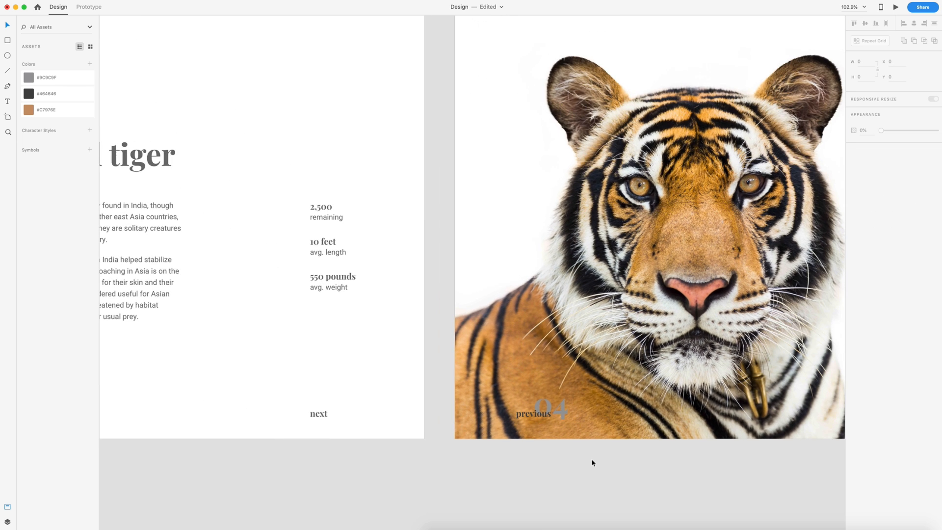
pyautogui.hscroll(10, 591, 458)
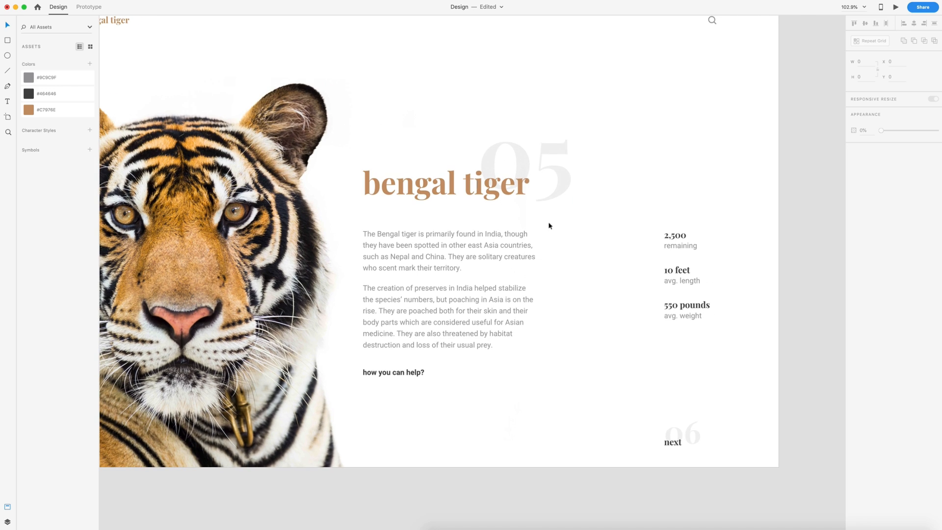
pyautogui.press('r')
pyautogui.moveTo(606, 106); pyautogui.dragTo(665, 166)
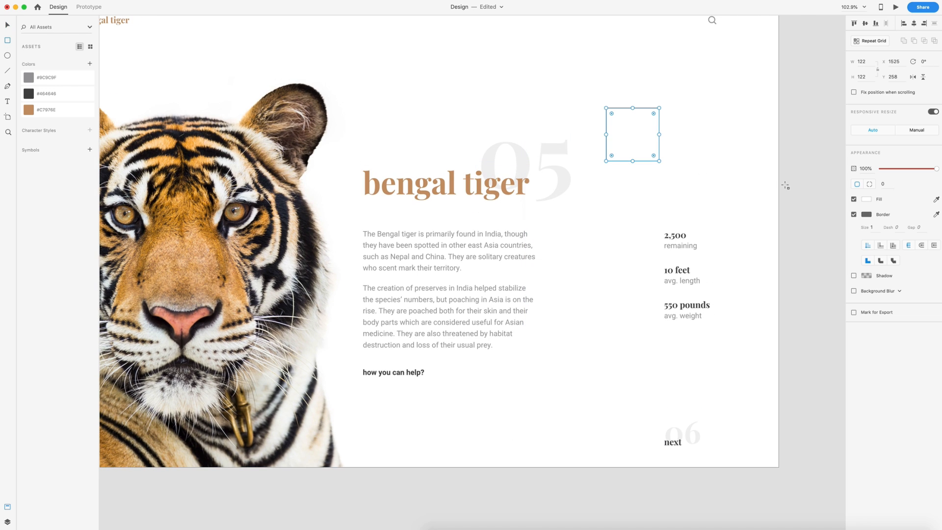
pyautogui.click(854, 214)
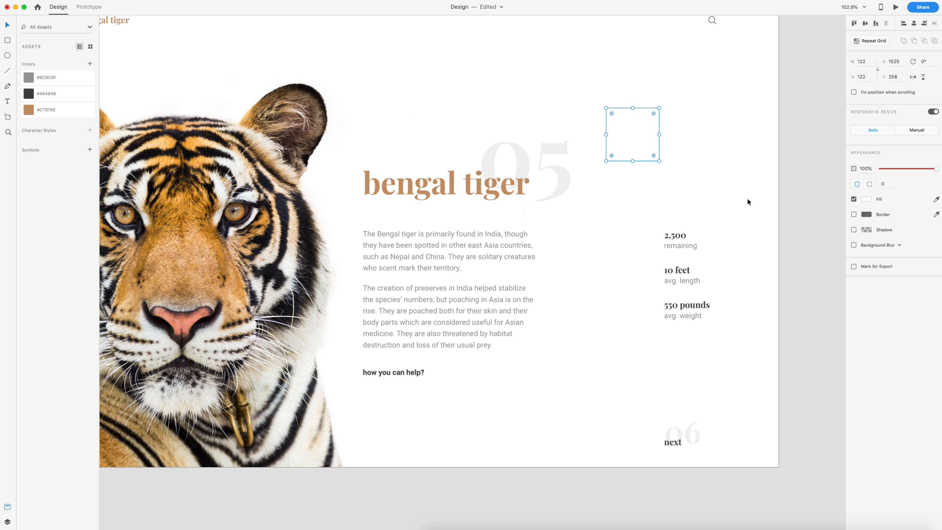
# Fill the square with the light gray sampled from the "05", save it as a color asset and remove the square.
pyautogui.press('i')
pyautogui.click(557, 144)
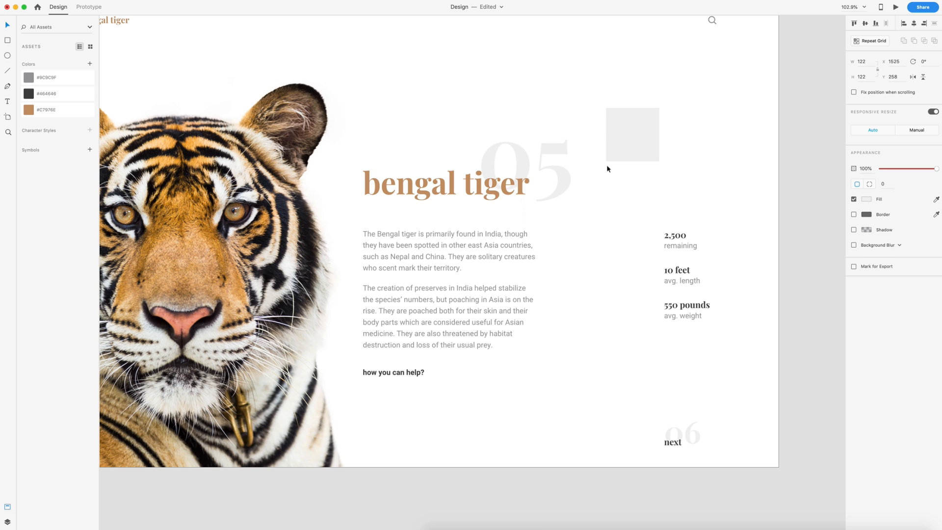
pyautogui.click(90, 64)
pyautogui.moveTo(712, 192); pyautogui.dragTo(621, 138)
# Set the "05", "06" and "04" texts to 100% opacity and color them with the saved #F1F1F1.
pyautogui.click(560, 158)
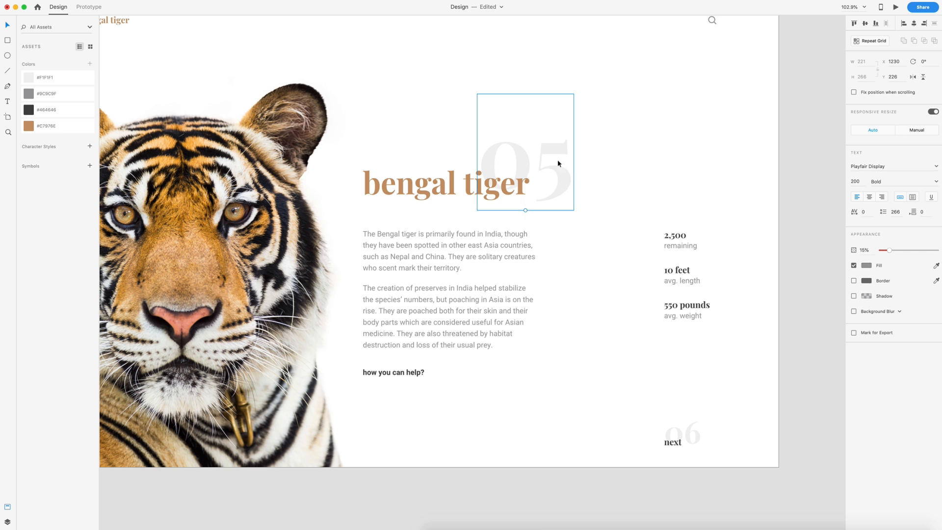
pyautogui.keyDown('shift'); pyautogui.click(695, 428); pyautogui.keyUp('shift')
pyautogui.hscroll(-10, 673, 420)
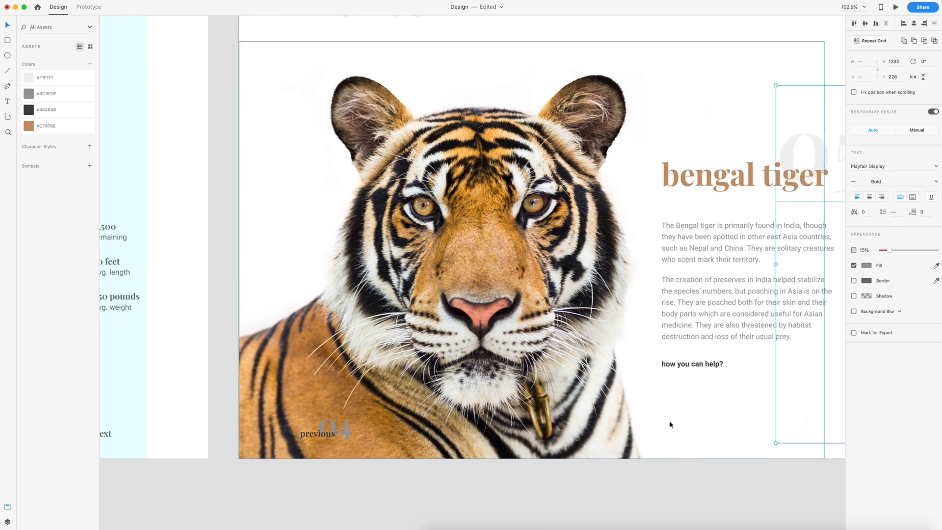
pyautogui.keyDown('shift'); pyautogui.click(324, 428); pyautogui.keyUp('shift')
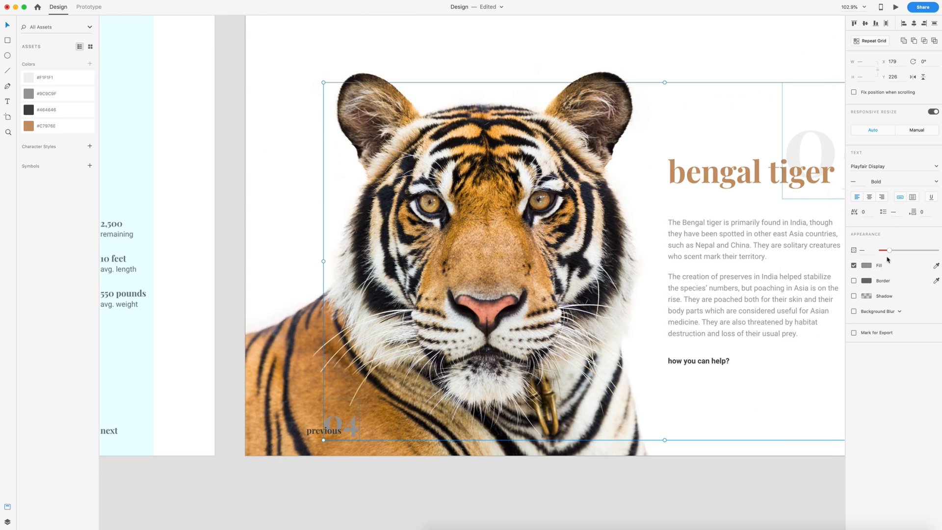
pyautogui.moveTo(891, 252); pyautogui.dragTo(937, 251)
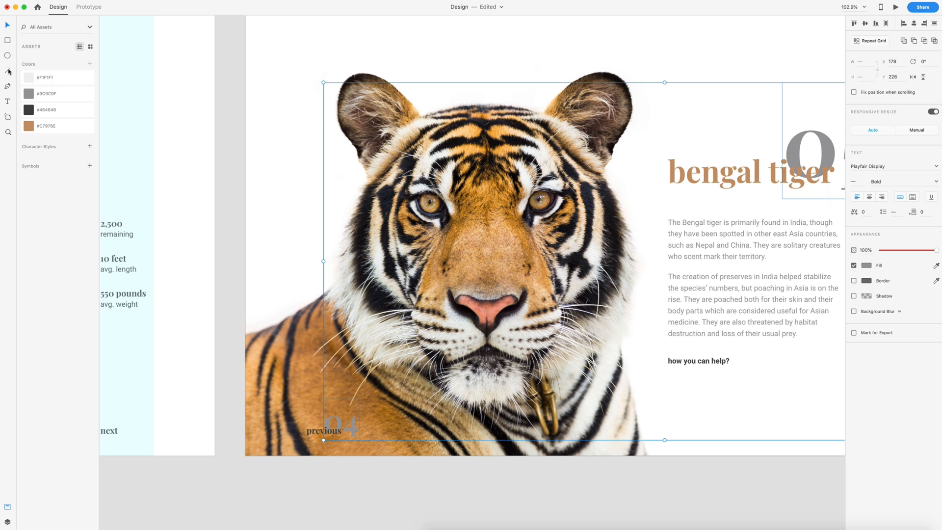
pyautogui.click(28, 78)
pyautogui.click(684, 66)
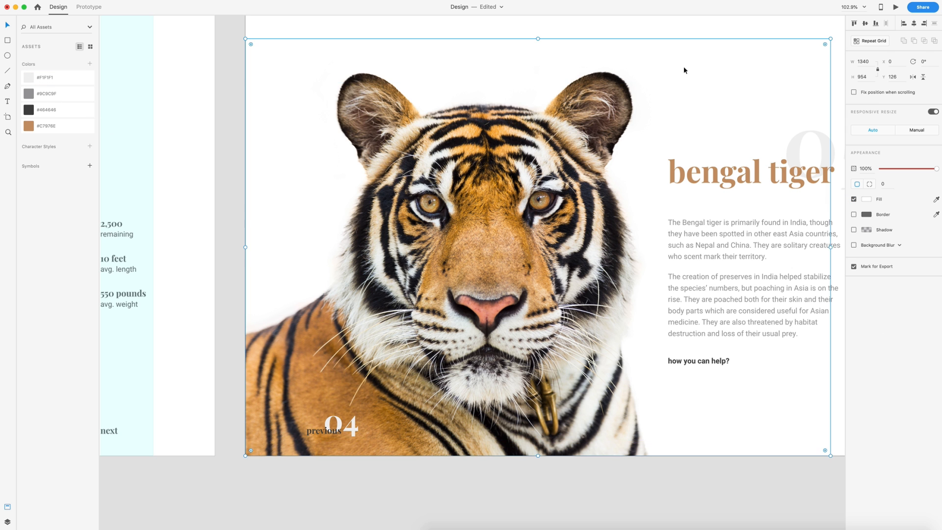
# Preview the finished tiger page, checking the numbers behind the heading, "previous" and "next", and close the preview.
pyautogui.hscroll(4, 675, 74)
pyautogui.scroll(-5, 670, 88)
pyautogui.click(681, 97)
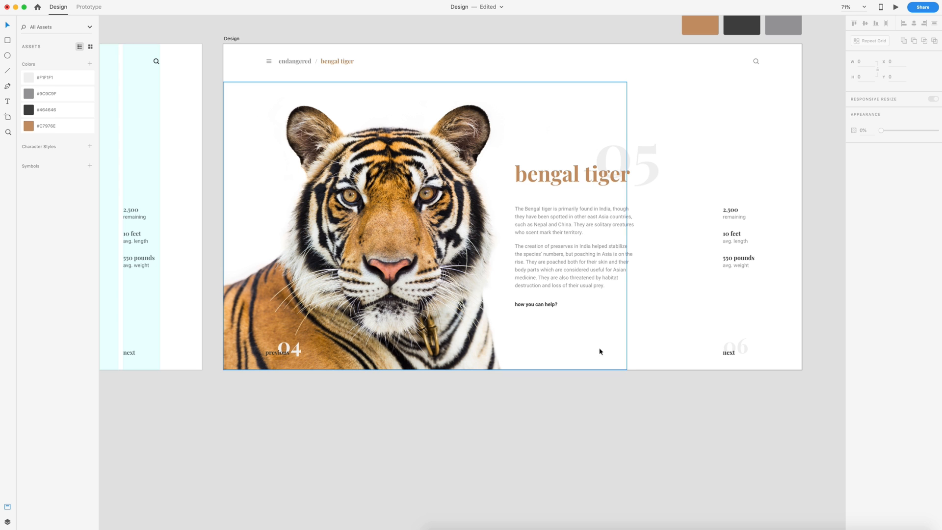
pyautogui.scroll(3, 645, 326)
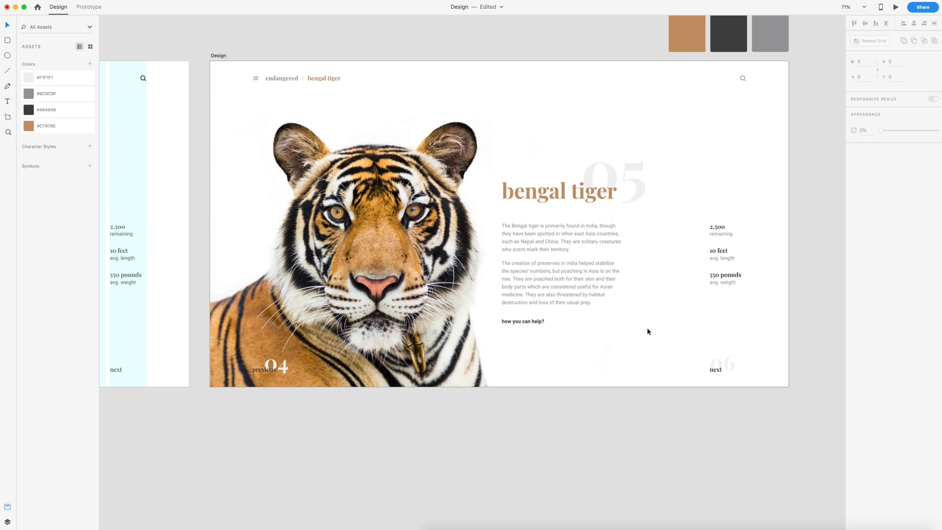
pyautogui.scroll(2, 647, 328)
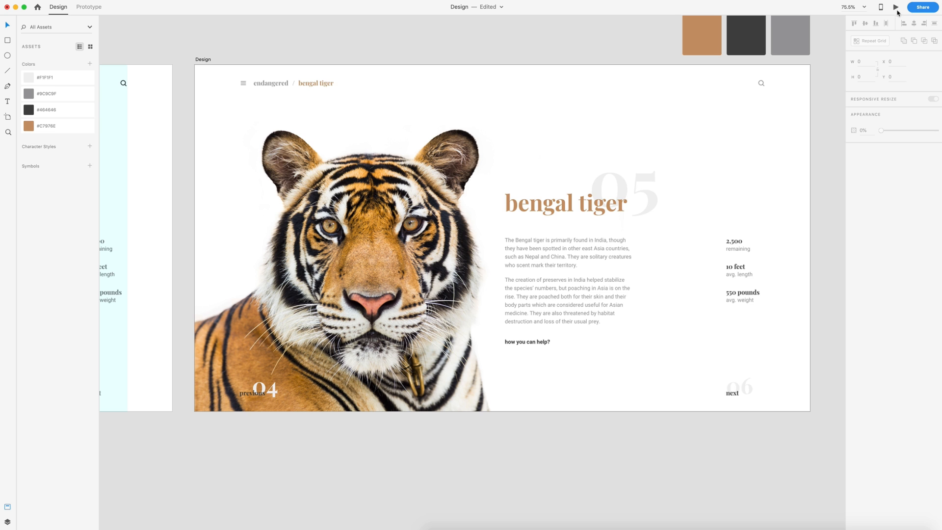
pyautogui.click(896, 7)
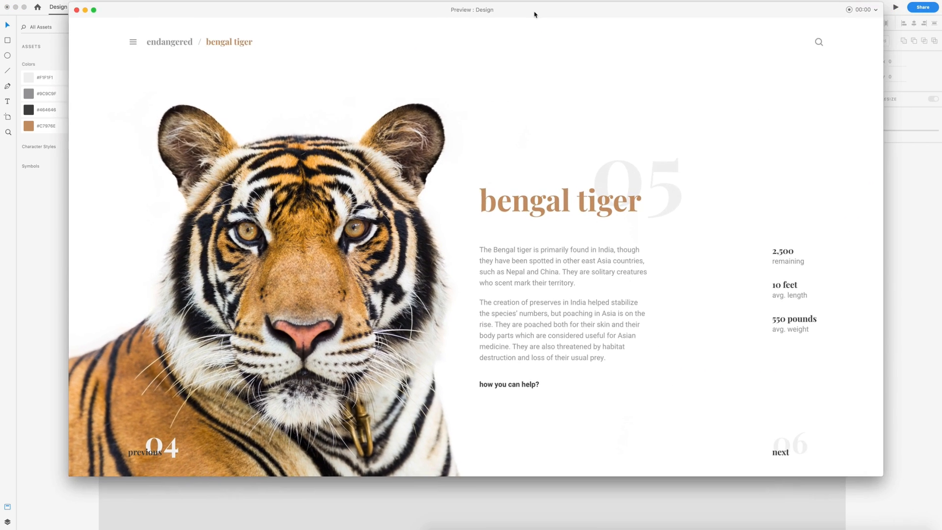
pyautogui.moveTo(536, 14); pyautogui.dragTo(515, 13)
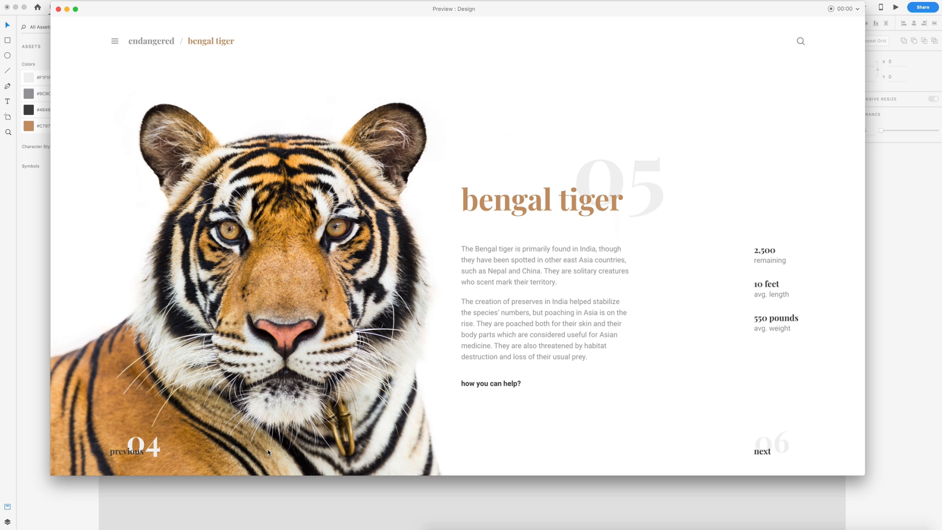
pyautogui.press('super+w')
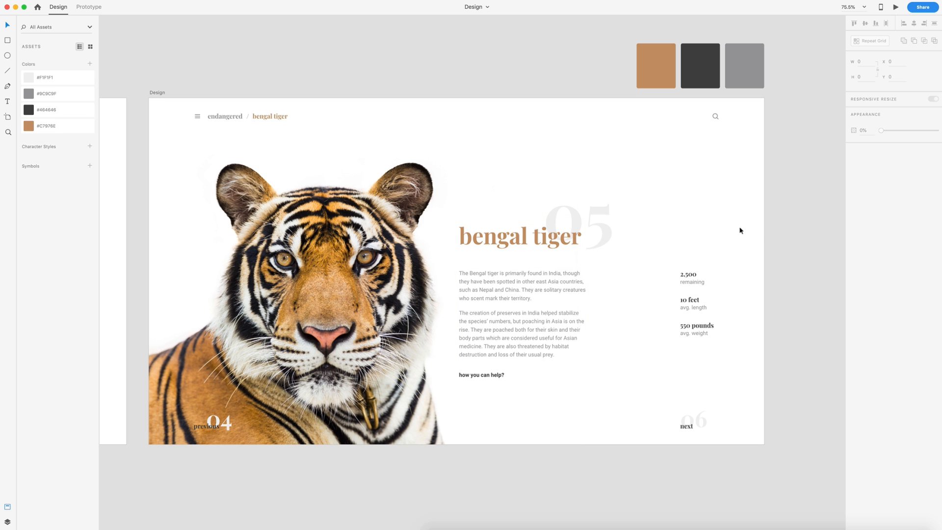
# Add a Web 1920 artboard beside the Design artboard and name it "Style Guide".
pyautogui.scroll(-5, 768, 223)
pyautogui.hscroll(8, 767, 223)
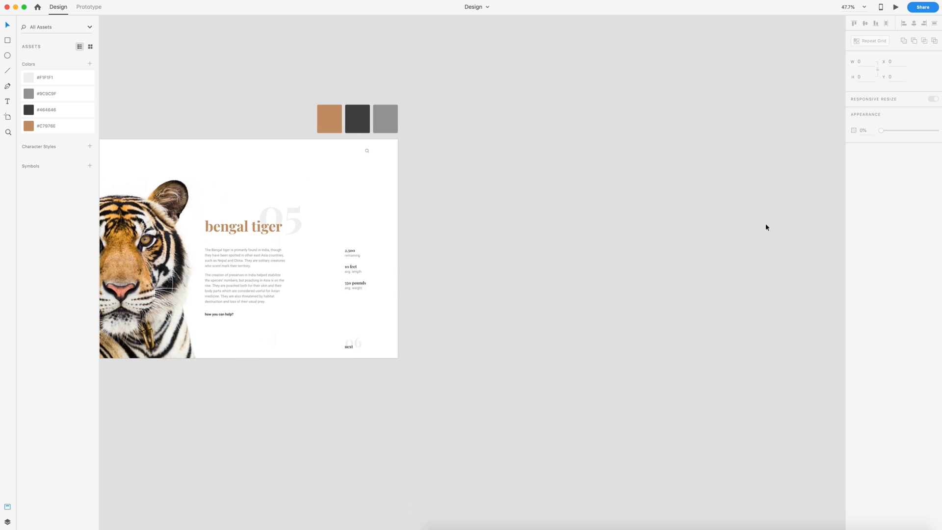
pyautogui.hscroll(2, 766, 227)
pyautogui.press('a')
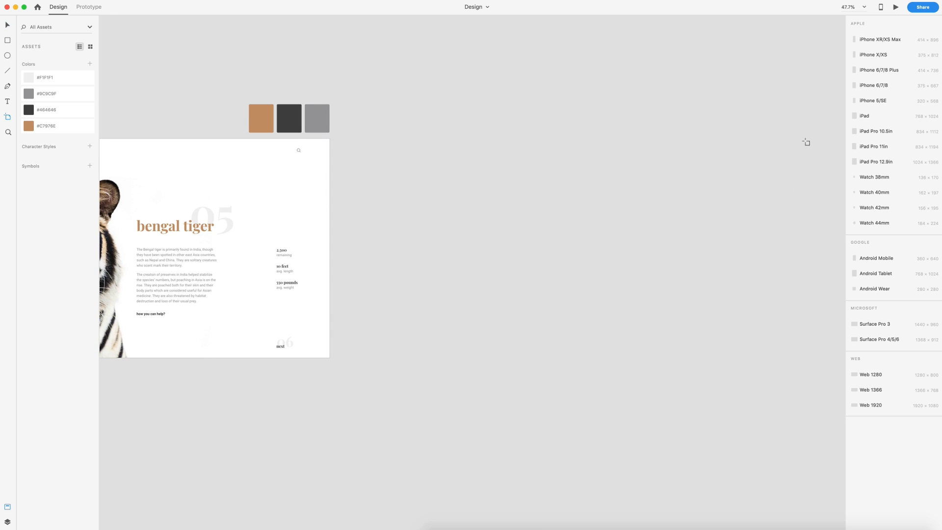
pyautogui.click(880, 406)
pyautogui.press('v')
pyautogui.doubleClick(353, 134)
pyautogui.write('Style Guid')
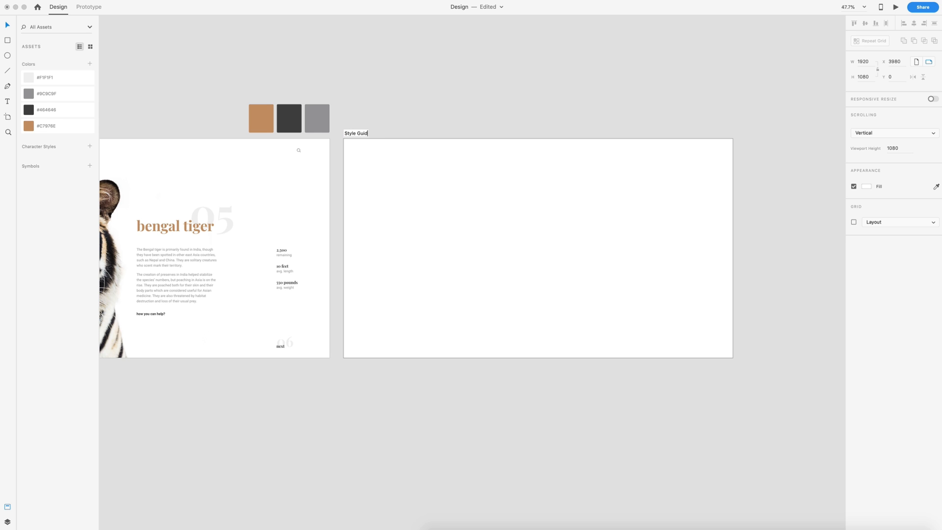
pyautogui.write('e')
pyautogui.click(400, 105)
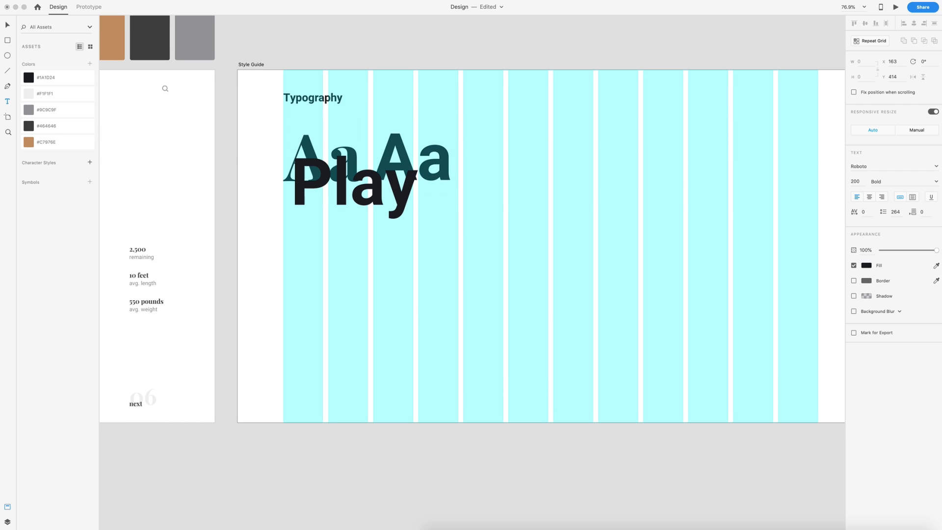
# Label the serif "Aa" sample "Playfair Display" and replace the text of the duplicated "Colors" heading with "Icons".
pyautogui.write('fair Display')
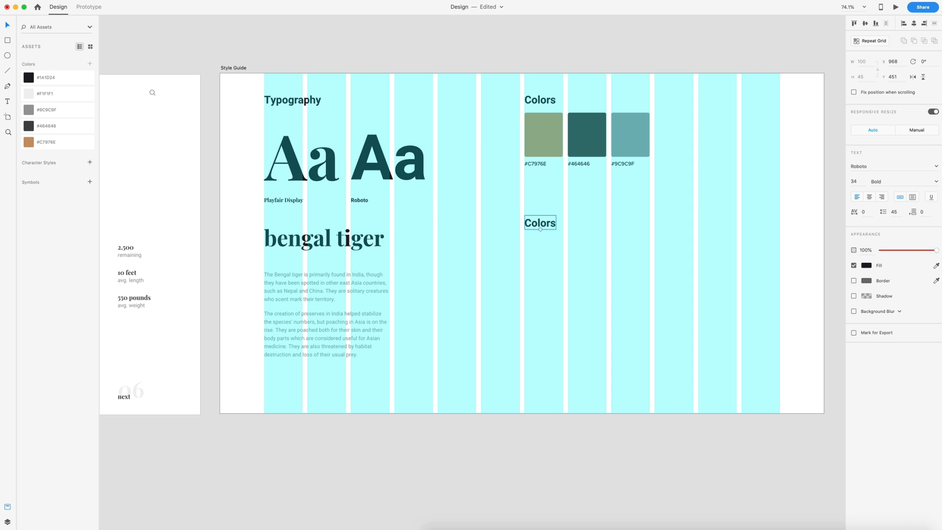
pyautogui.doubleClick(527, 212)
pyautogui.press('BackSpace')
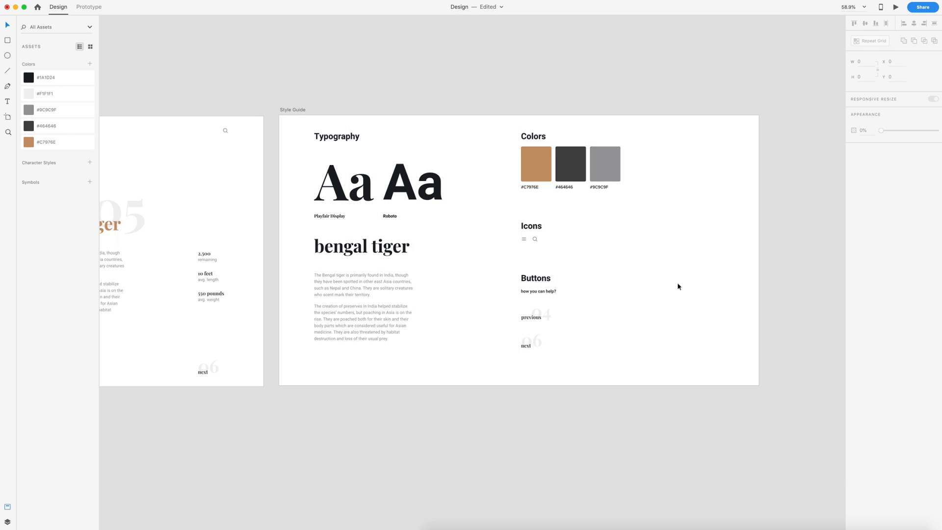
pyautogui.hscroll(-2, 678, 287)
pyautogui.hscroll(3, 687, 285)
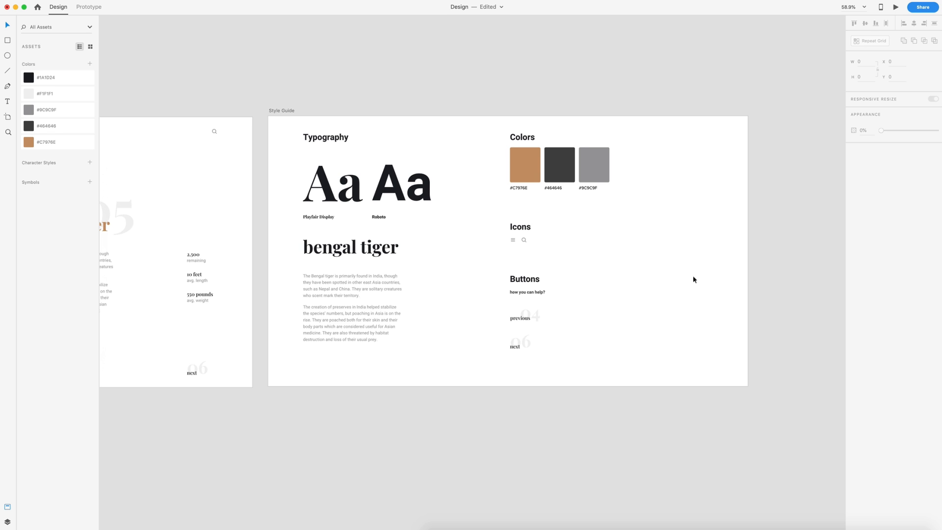
pyautogui.scroll(5, 396, 204)
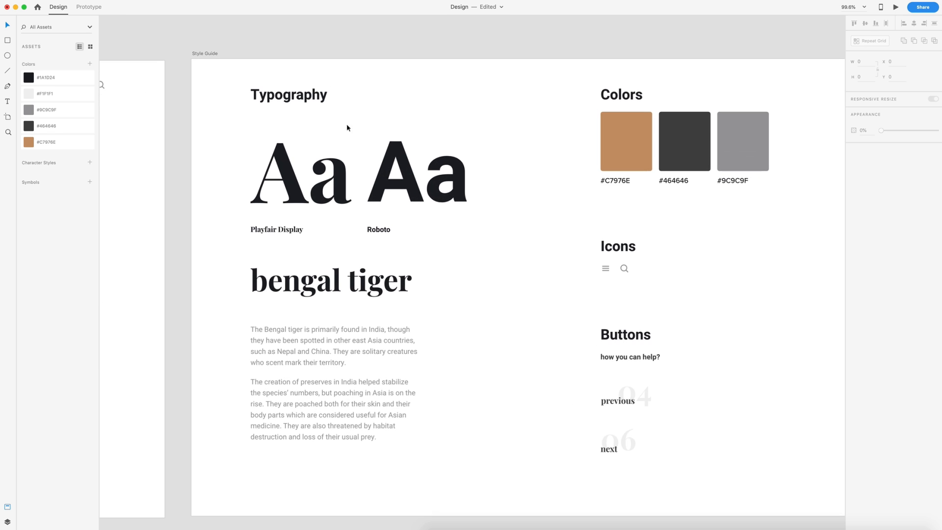
pyautogui.hscroll(2, 392, 206)
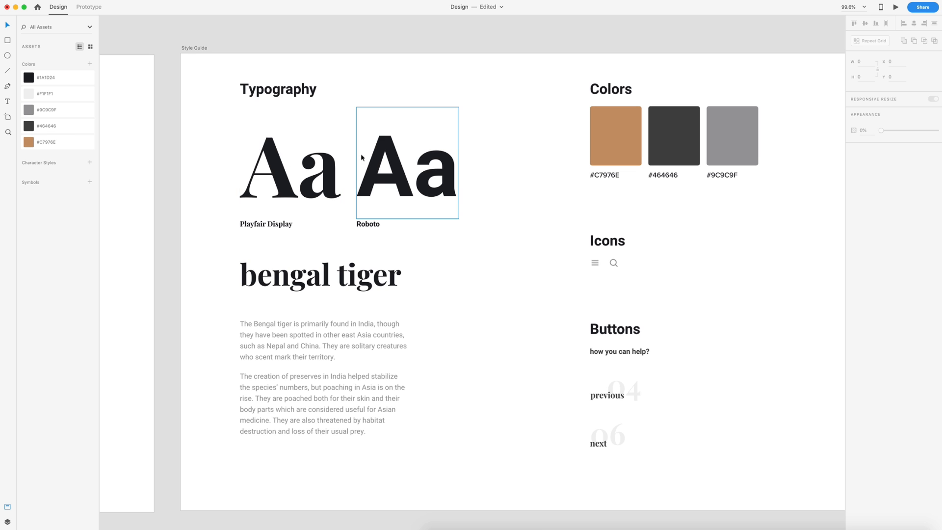
# Duplicate the gray #9C9C9F swatch and its label as a fourth color, evenly spaced in the row, with the label left-aligned to the swatch.
pyautogui.scroll(-3, 405, 164)
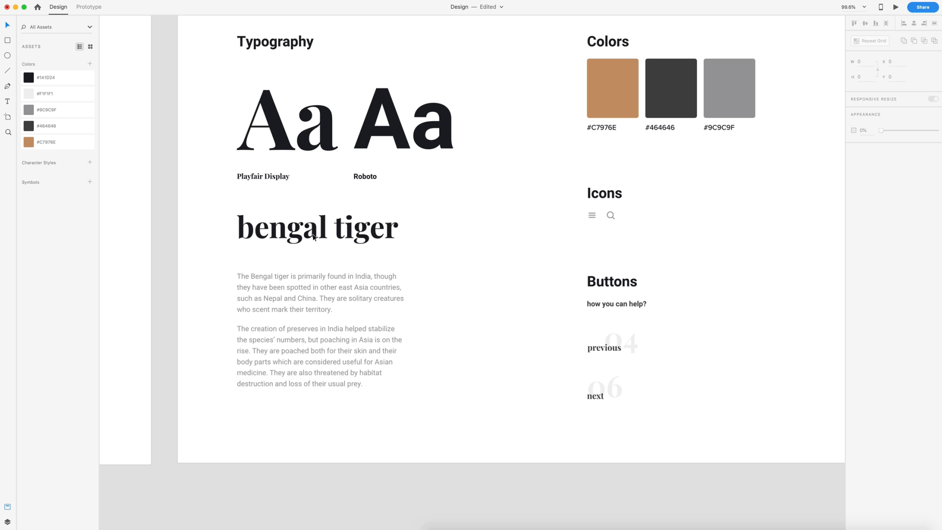
pyautogui.hscroll(3, 662, 210)
pyautogui.scroll(2, 663, 210)
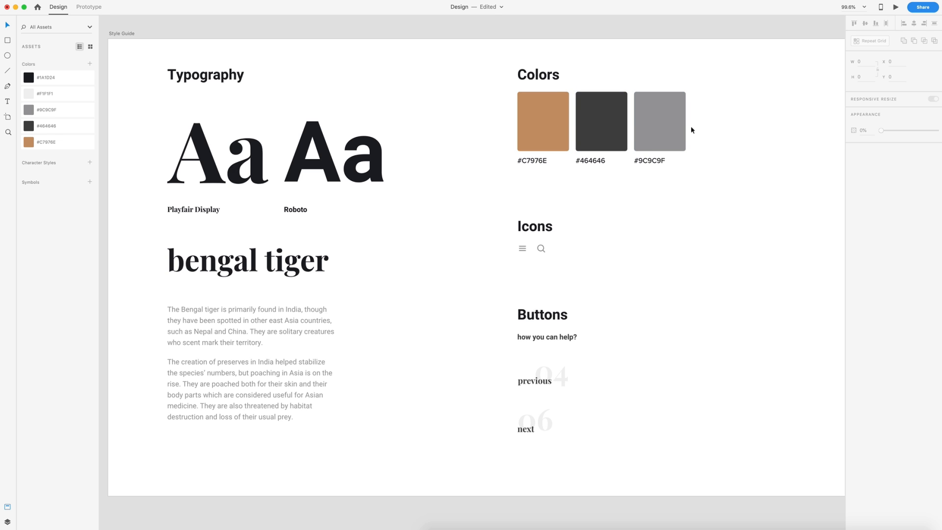
pyautogui.scroll(-2, 691, 128)
pyautogui.moveTo(710, 184); pyautogui.dragTo(697, 128)
pyautogui.moveTo(694, 125); pyautogui.dragTo(693, 125)
pyautogui.click(649, 135)
pyautogui.click(708, 116)
pyautogui.press('Left')
pyautogui.press('Left')
pyautogui.press('Left')
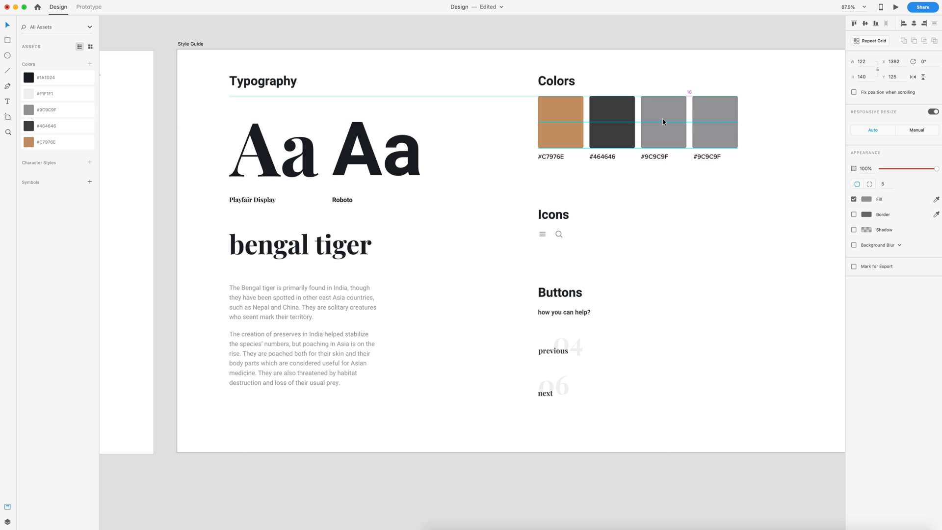
pyautogui.click(710, 180)
pyautogui.moveTo(708, 160); pyautogui.dragTo(706, 161)
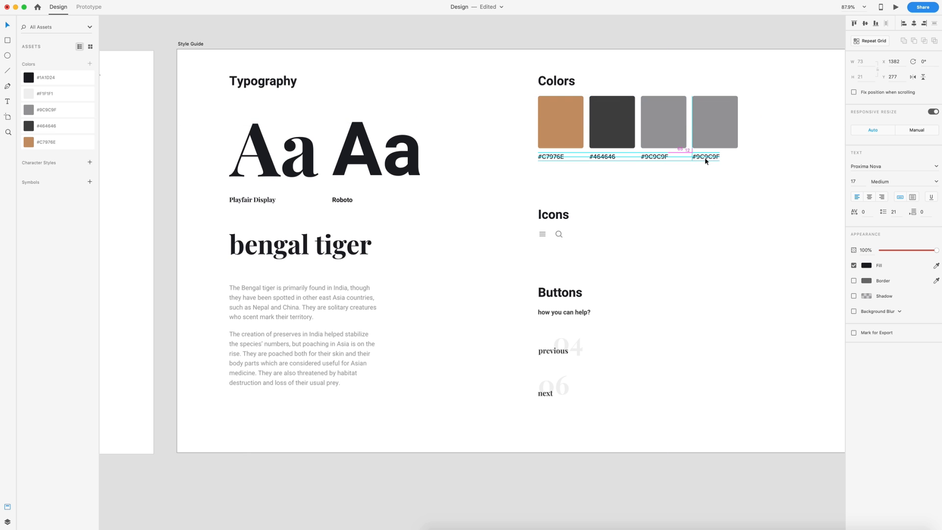
# Fill the fourth swatch with the saved #F1F1F1 color and replace its label text with "#F1F1F1".
pyautogui.click(714, 119)
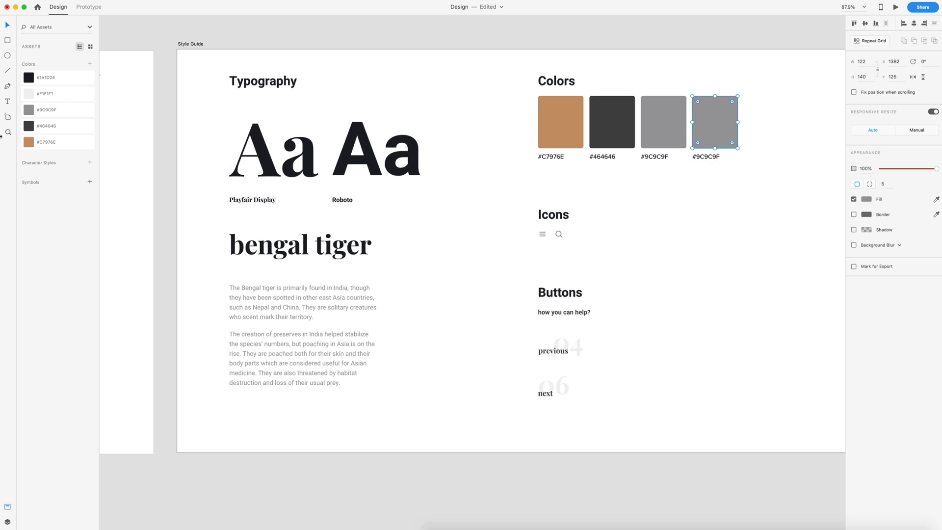
pyautogui.click(47, 97)
pyautogui.doubleClick(46, 94)
pyautogui.hotkey('ctrl', 'c')
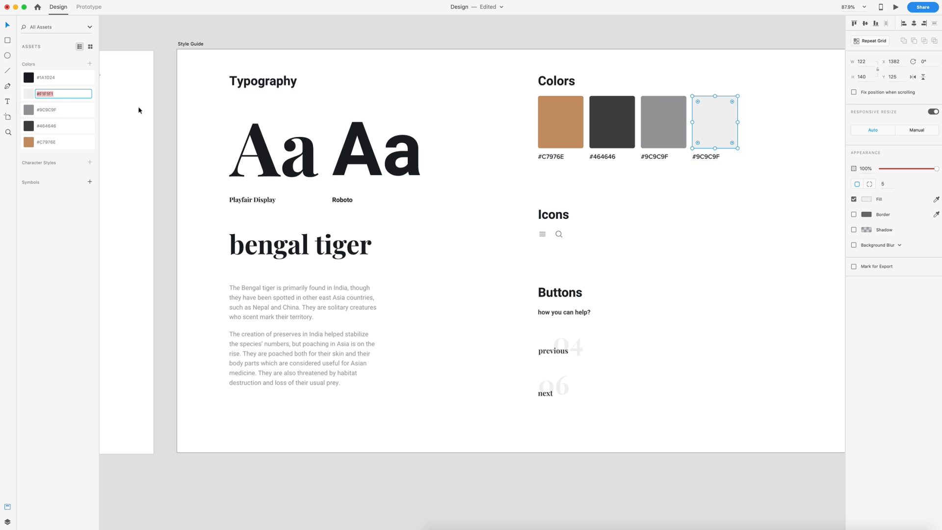
pyautogui.doubleClick(705, 157)
pyautogui.hotkey('ctrl', 'v')
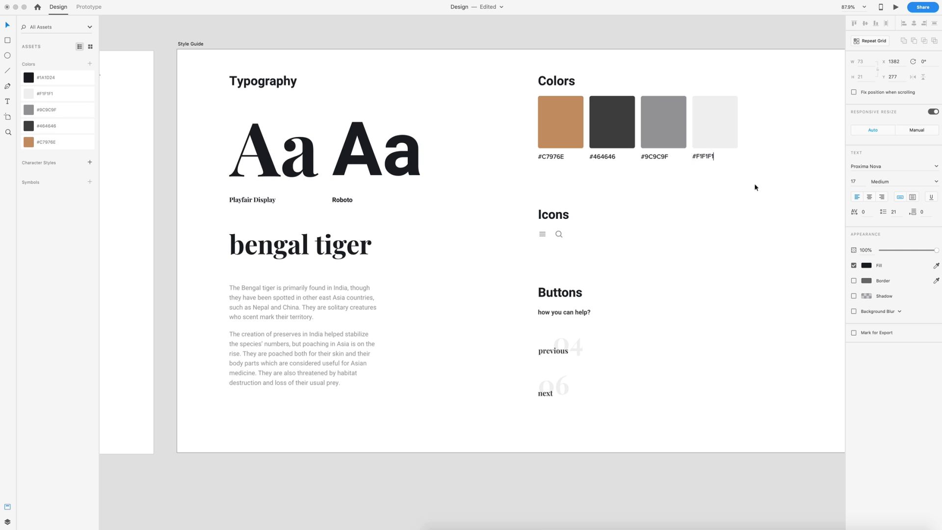
pyautogui.click(755, 187)
pyautogui.scroll(-2, 733, 193)
pyautogui.hscroll(1, 733, 193)
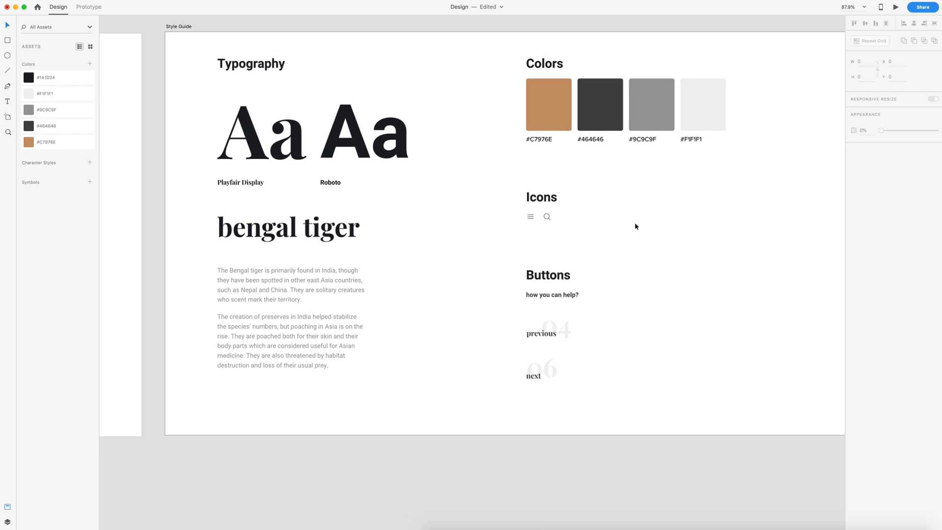
pyautogui.scroll(-1, 633, 226)
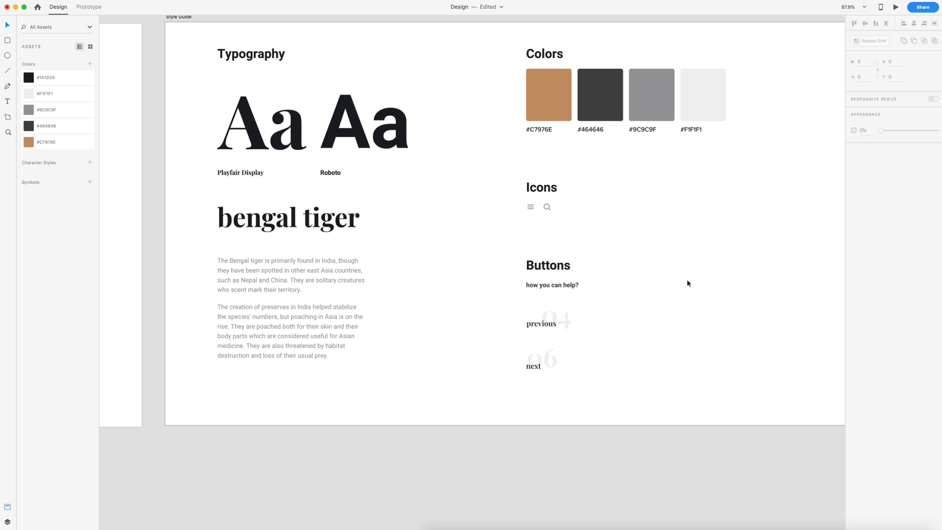
pyautogui.scroll(-3, 655, 281)
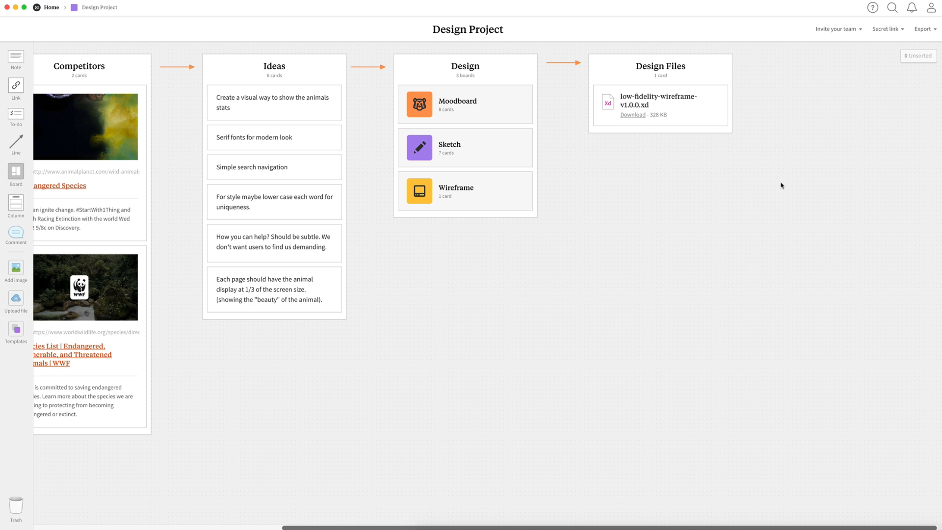
# Switch to the Milanote Design Project board and add style-guide-v1.0.0.xd and bengal-tiger-design-v1.0.0.xd to the Design Files column.
pyautogui.moveTo(694, 189); pyautogui.dragTo(673, 187)
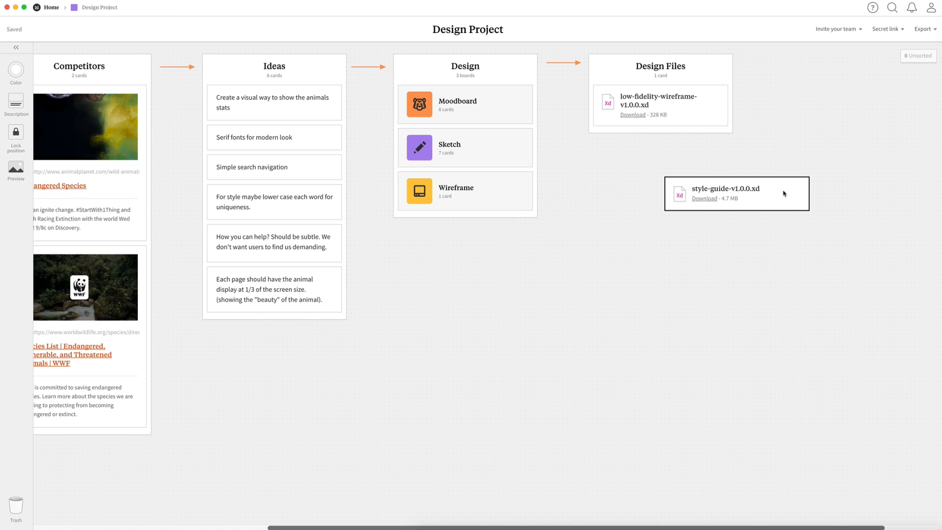
pyautogui.moveTo(761, 185); pyautogui.dragTo(707, 148)
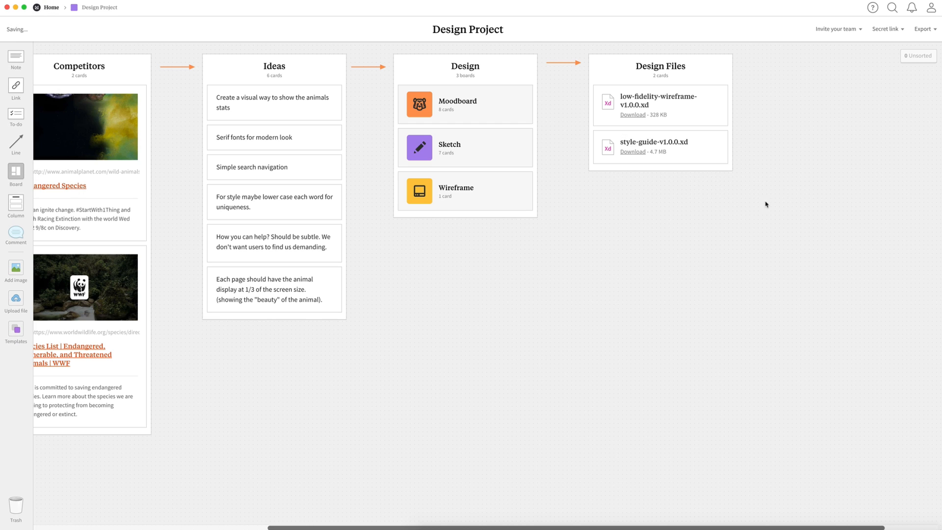
pyautogui.moveTo(719, 226); pyautogui.dragTo(663, 228)
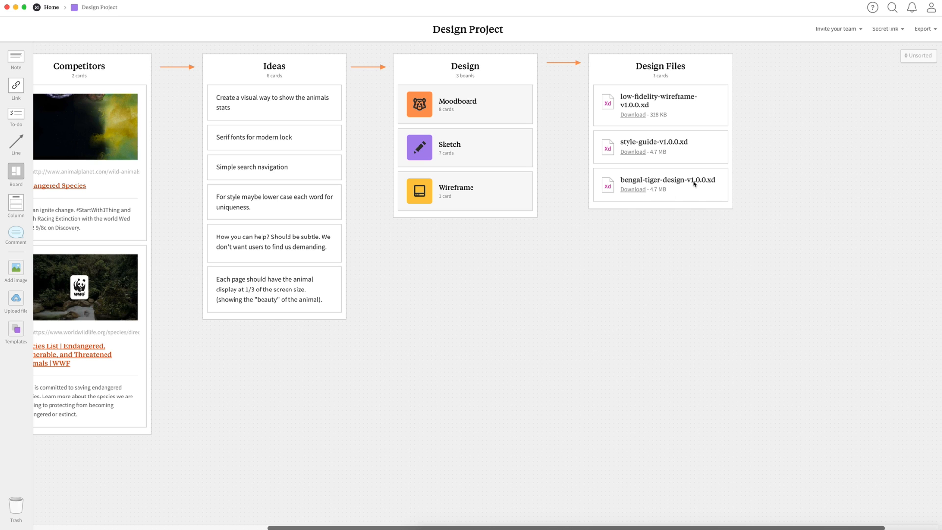
# Mark "Create a style guide" and "Create a high-fidelity wireframe" as done in the To do list.
pyautogui.hscroll(-10, 712, 252)
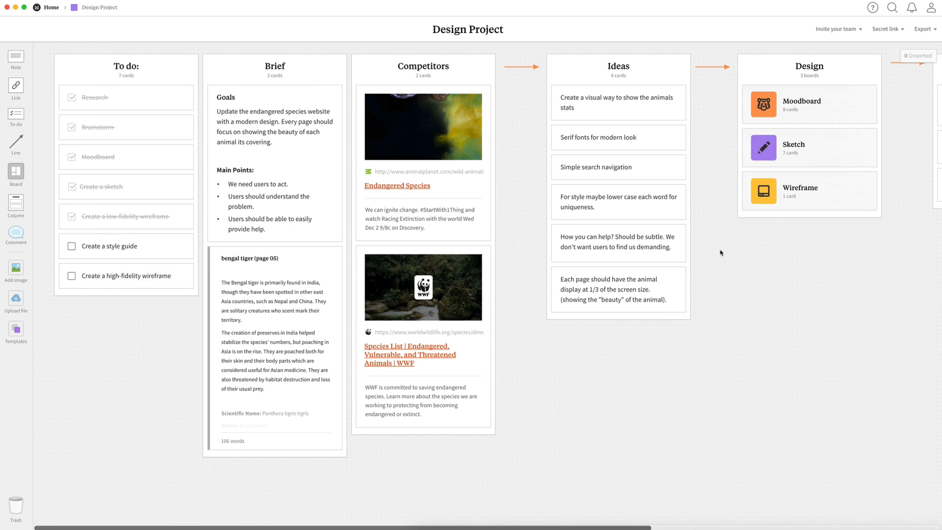
pyautogui.click(72, 245)
pyautogui.click(71, 276)
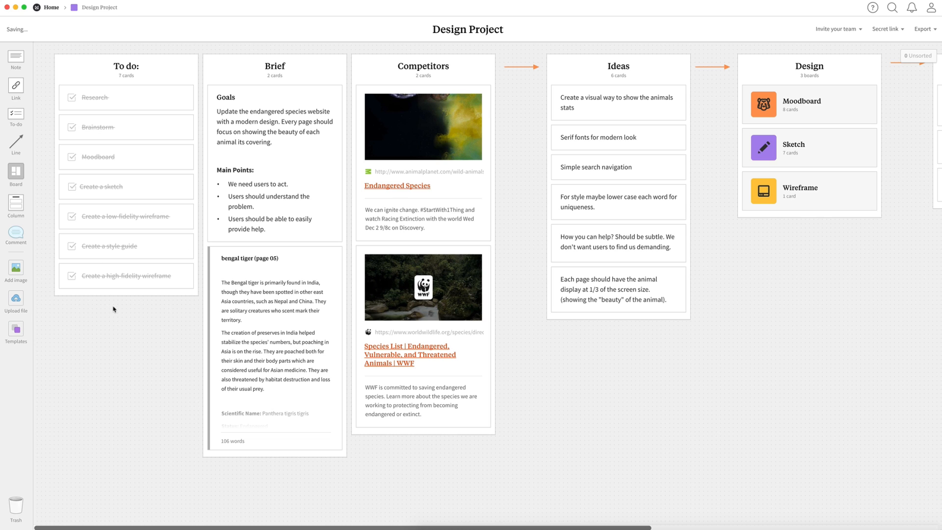